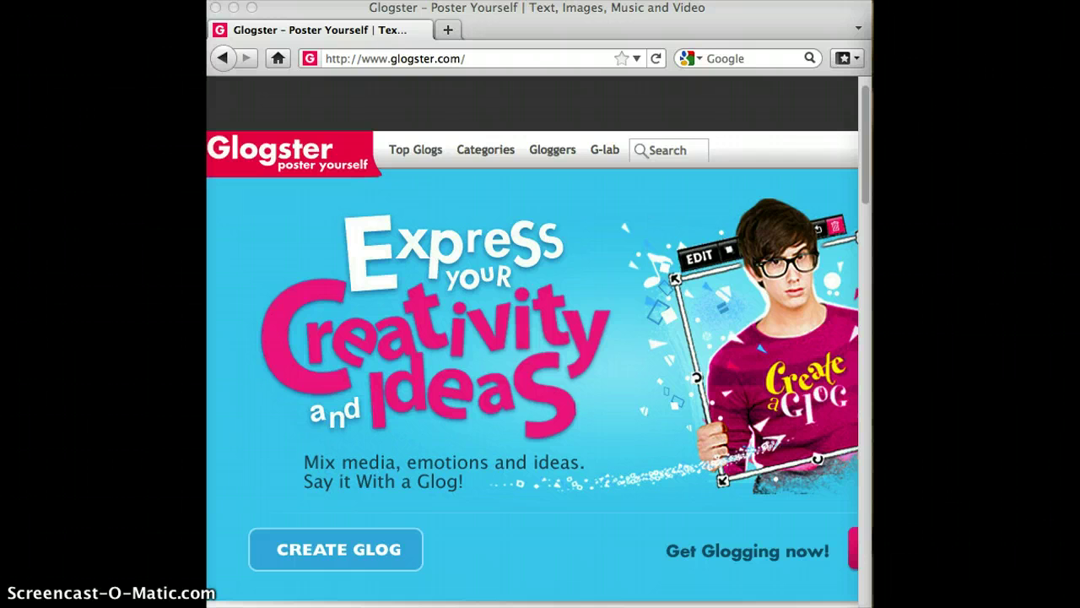
# Step: Open the account registration page from the Glogster homepage
pyautogui.click(578, 438)
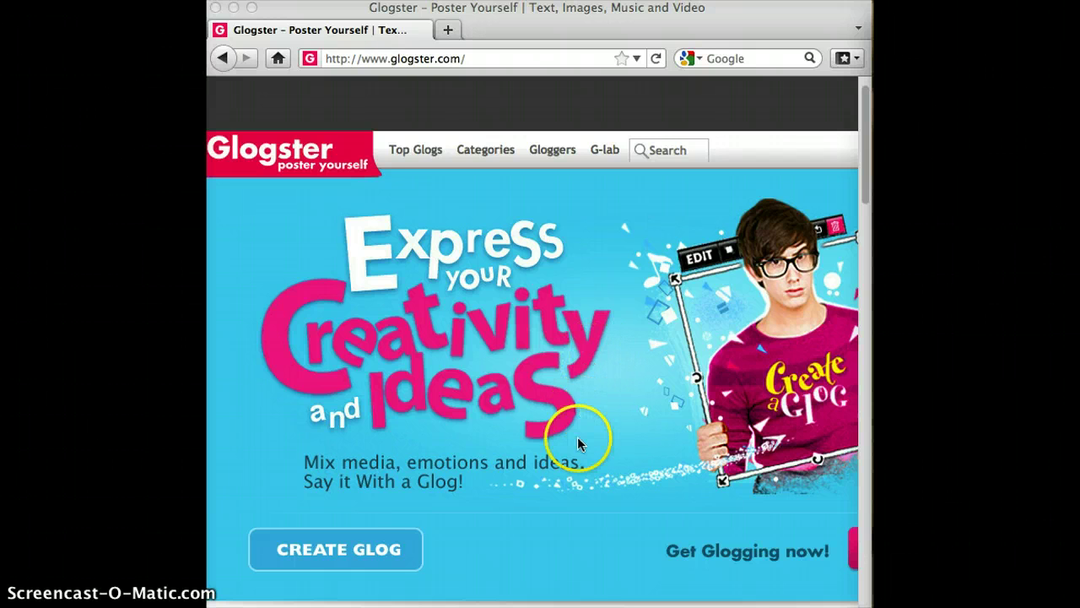
pyautogui.hscroll(1, 577, 436)
pyautogui.hscroll(4, 577, 443)
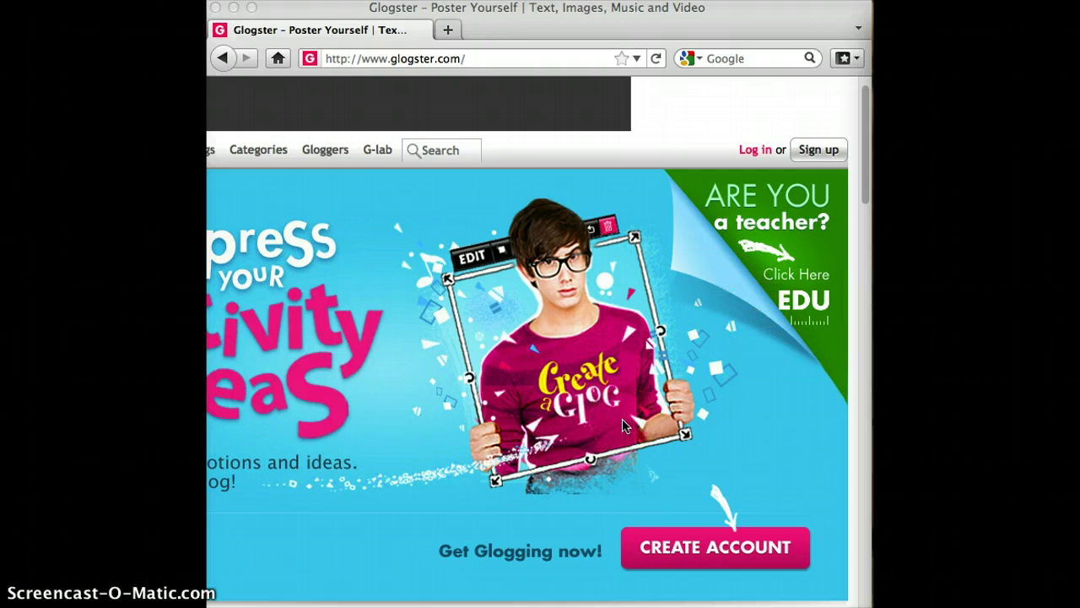
pyautogui.scroll(-2, 690, 532)
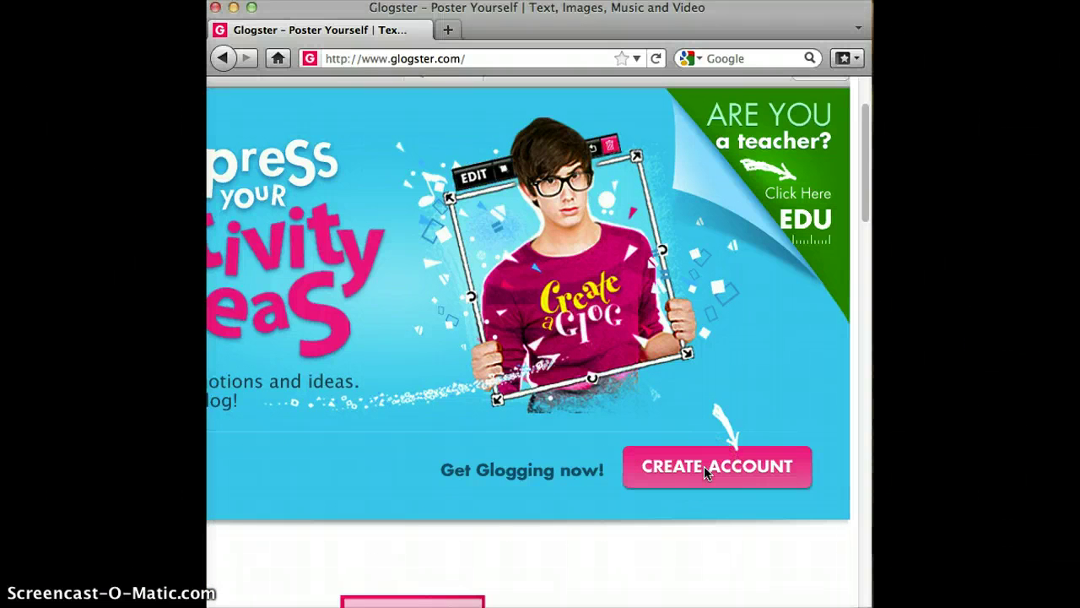
pyautogui.scroll(2, 704, 469)
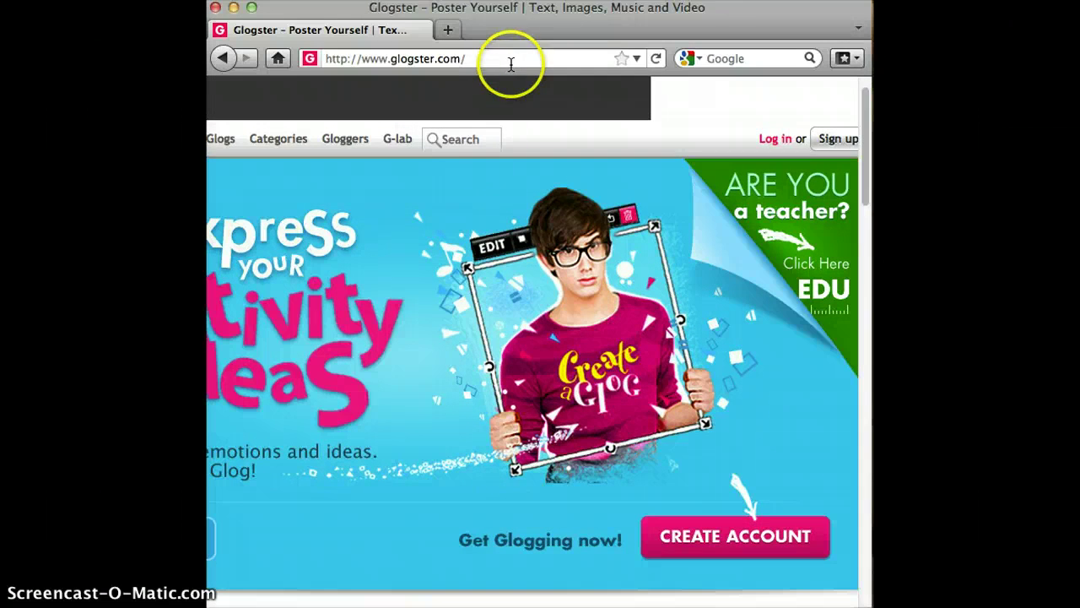
pyautogui.click(510, 61)
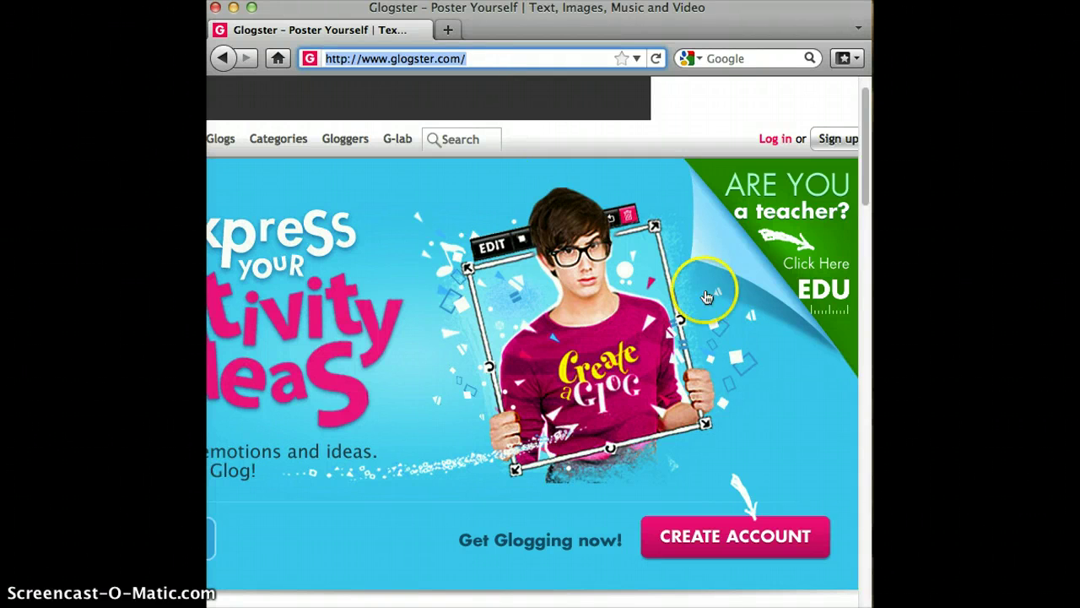
pyautogui.click(737, 541)
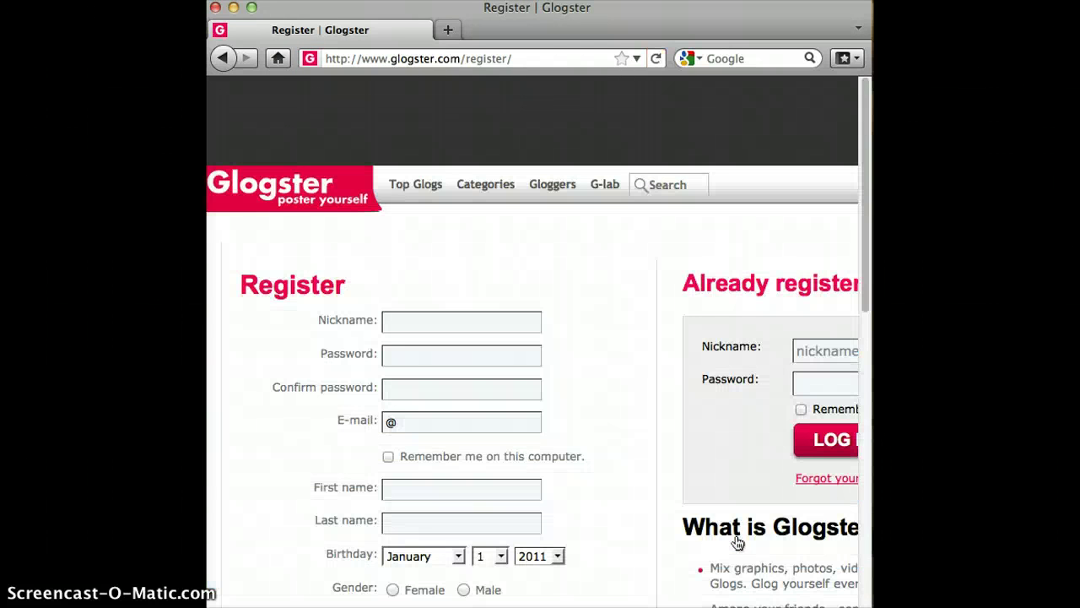
# Step: Log in to the existing account by entering its nickname and password in the form for already registered members
pyautogui.scroll(-3, 650, 427)
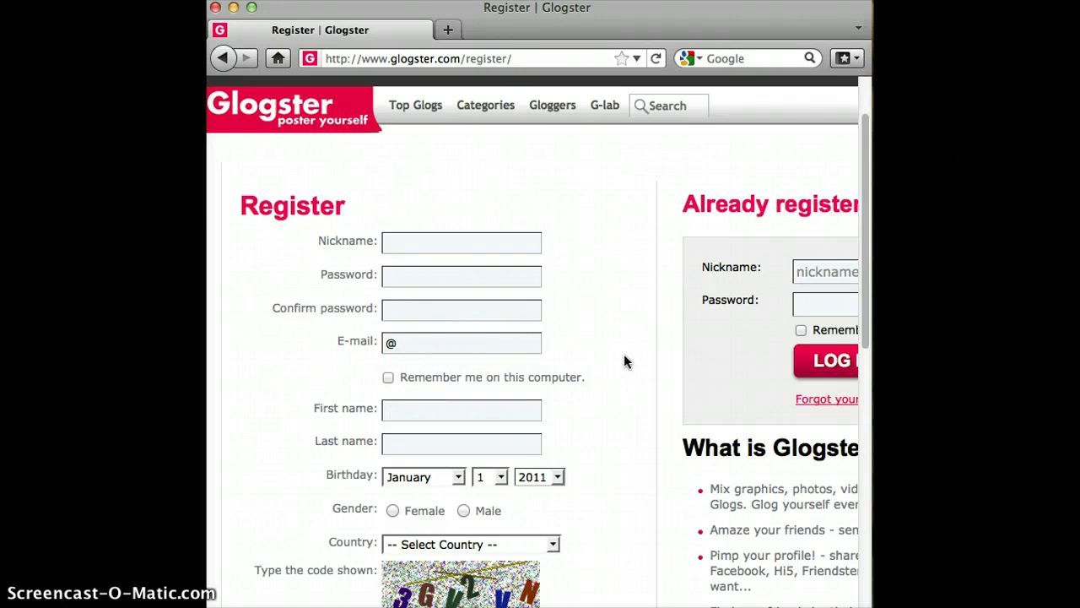
pyautogui.hscroll(5, 625, 355)
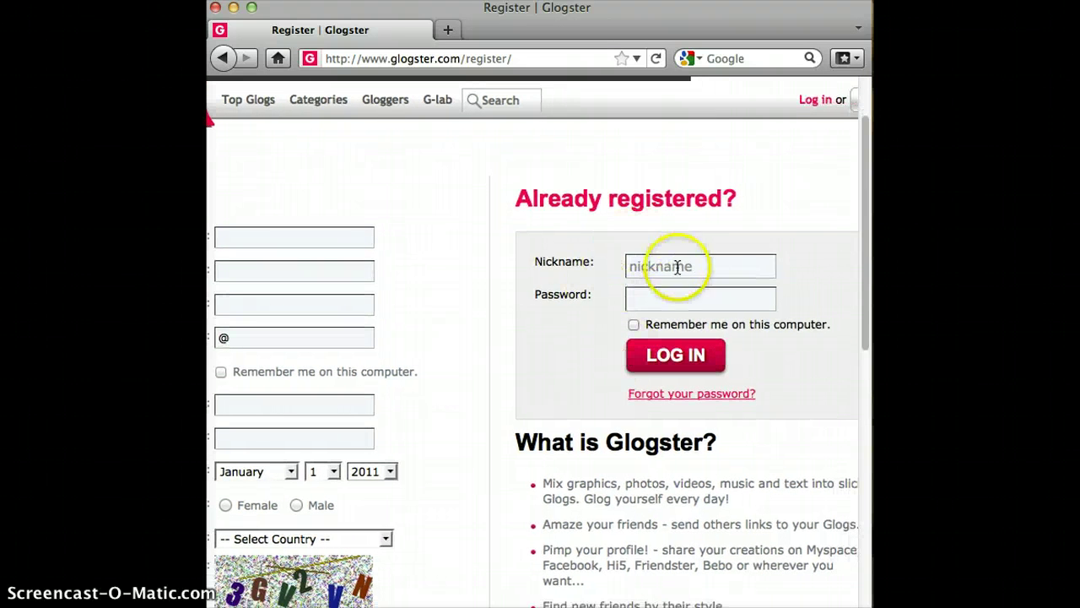
pyautogui.click(677, 266)
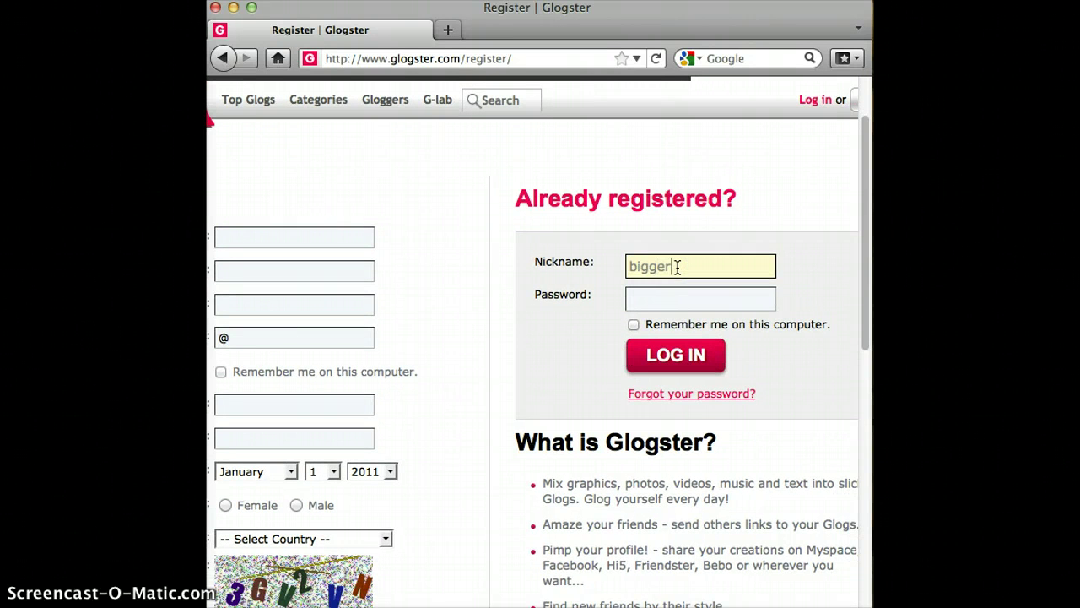
pyautogui.press('Tab')
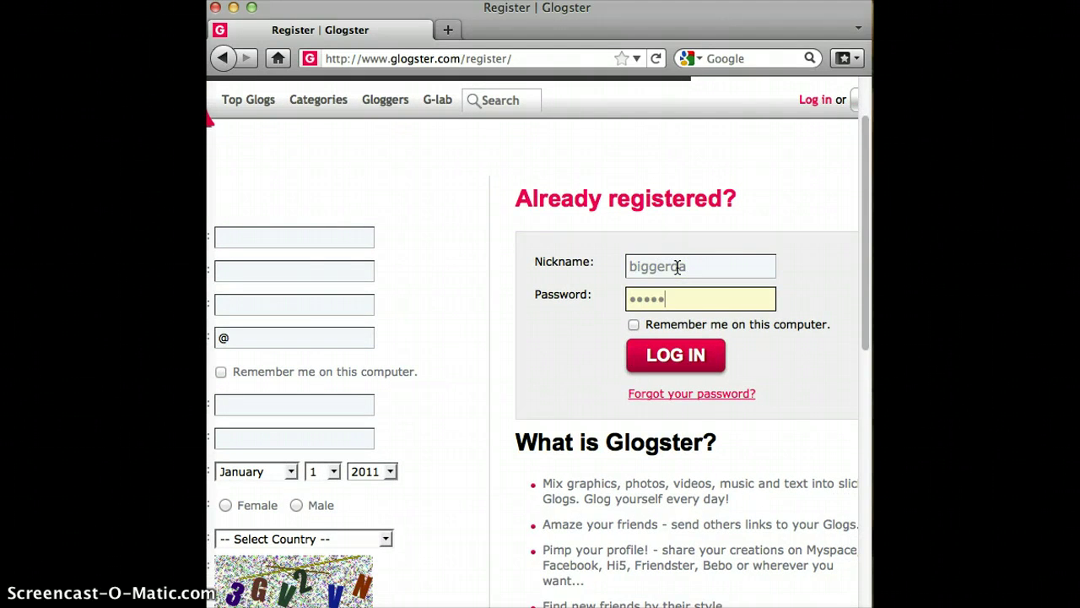
pyautogui.press('Return')
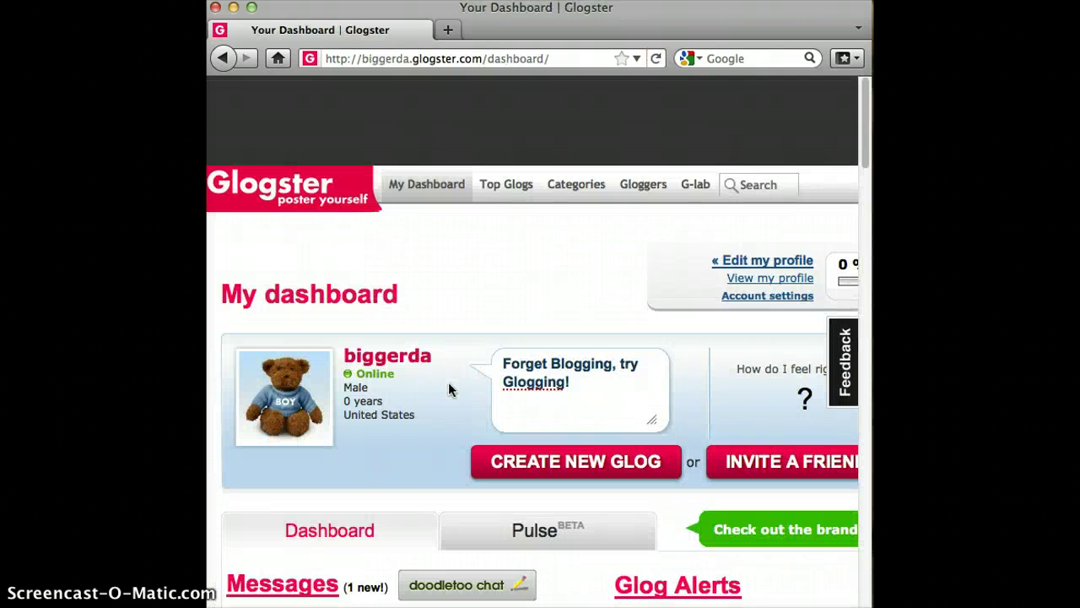
# Step: Look through the dashboard's messages and saved glogs, including their edit, privacy, link and embed options
pyautogui.click(374, 309)
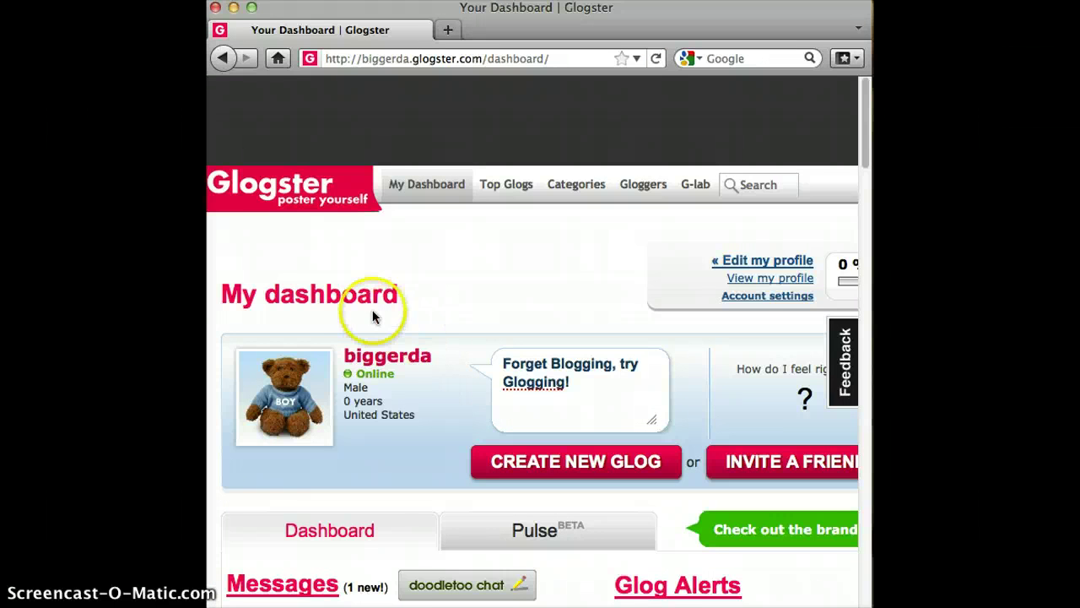
pyautogui.click(421, 317)
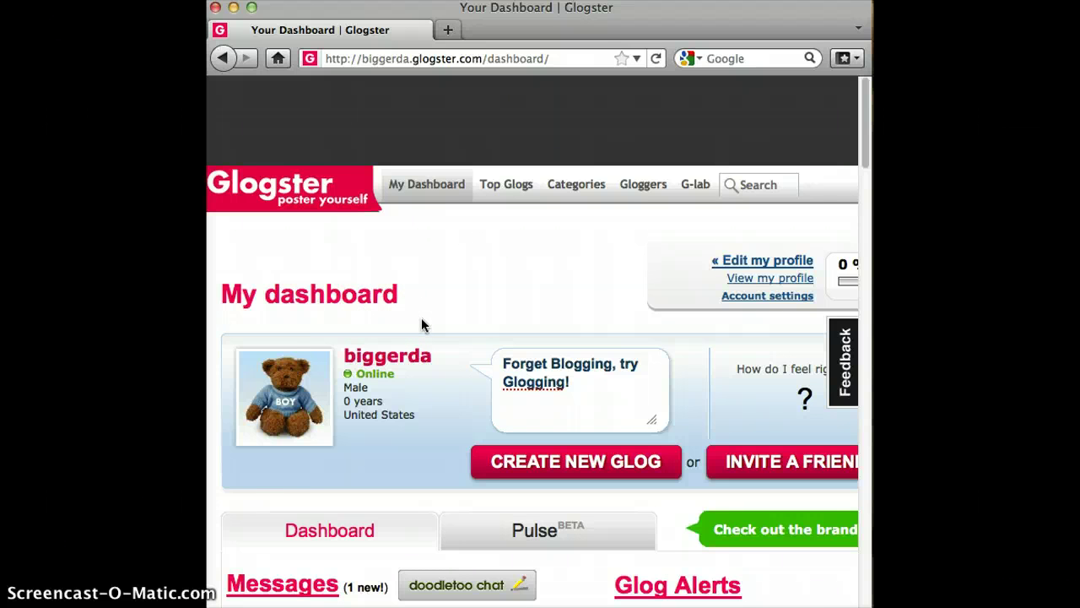
pyautogui.click(443, 442)
pyautogui.scroll(-5, 443, 442)
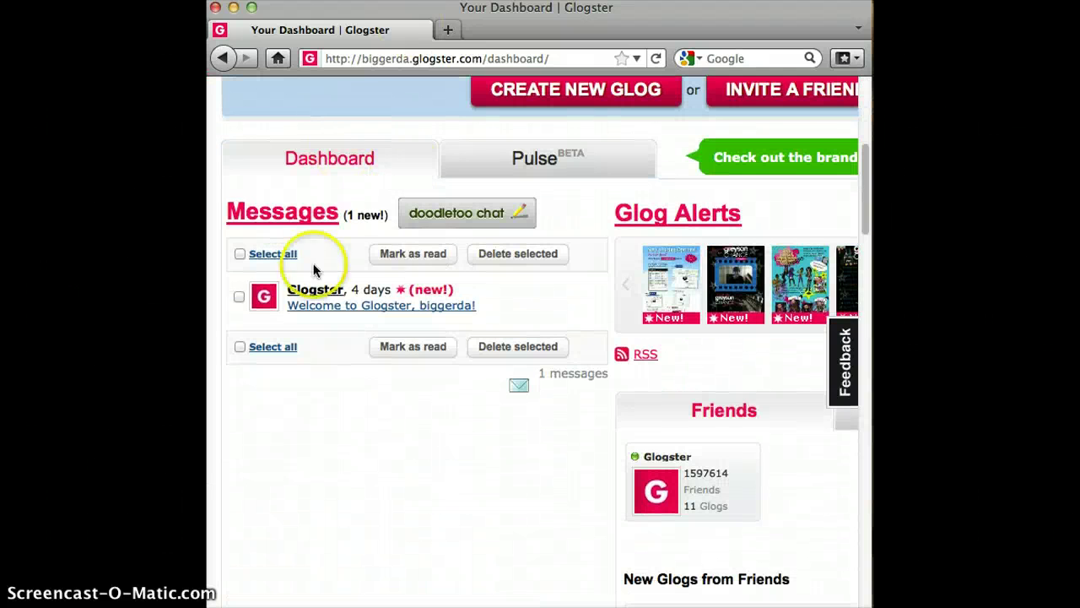
pyautogui.scroll(-10, 399, 392)
pyautogui.scroll(3, 399, 392)
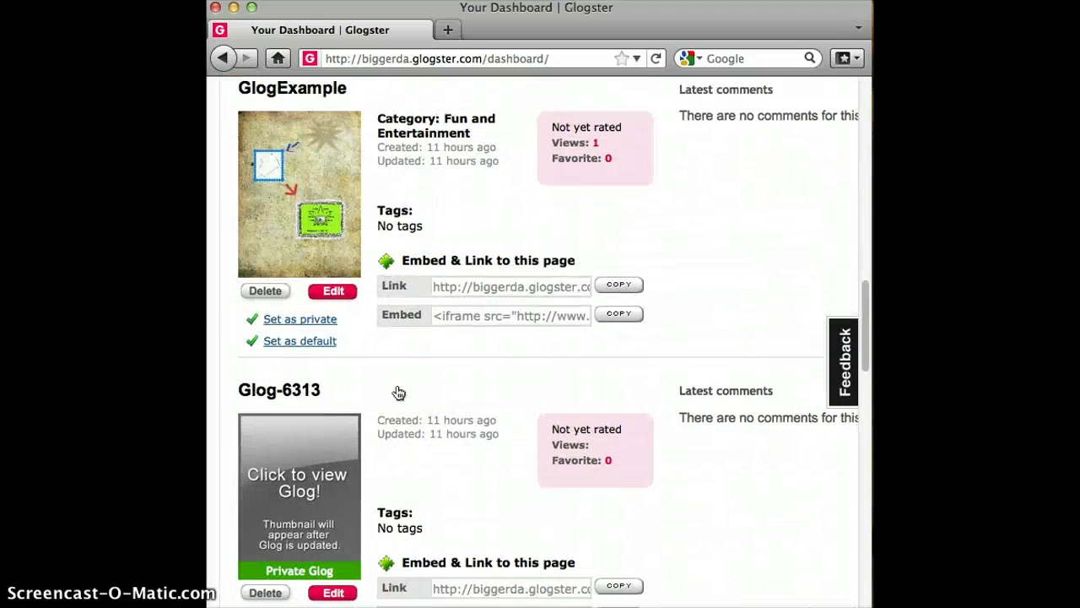
pyautogui.scroll(-5, 399, 393)
pyautogui.scroll(-10, 398, 392)
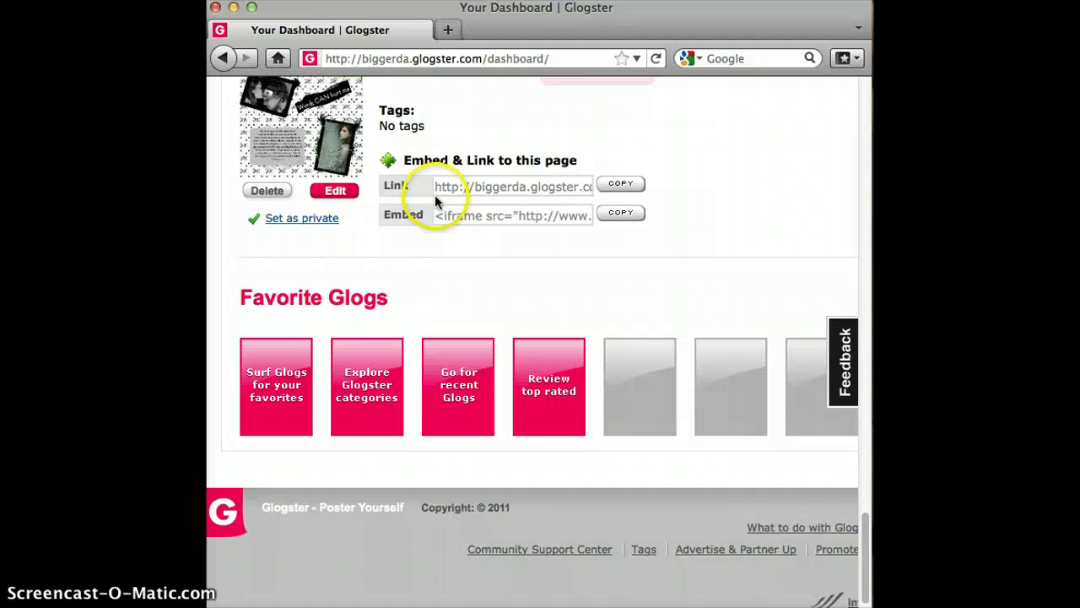
pyautogui.scroll(1, 434, 198)
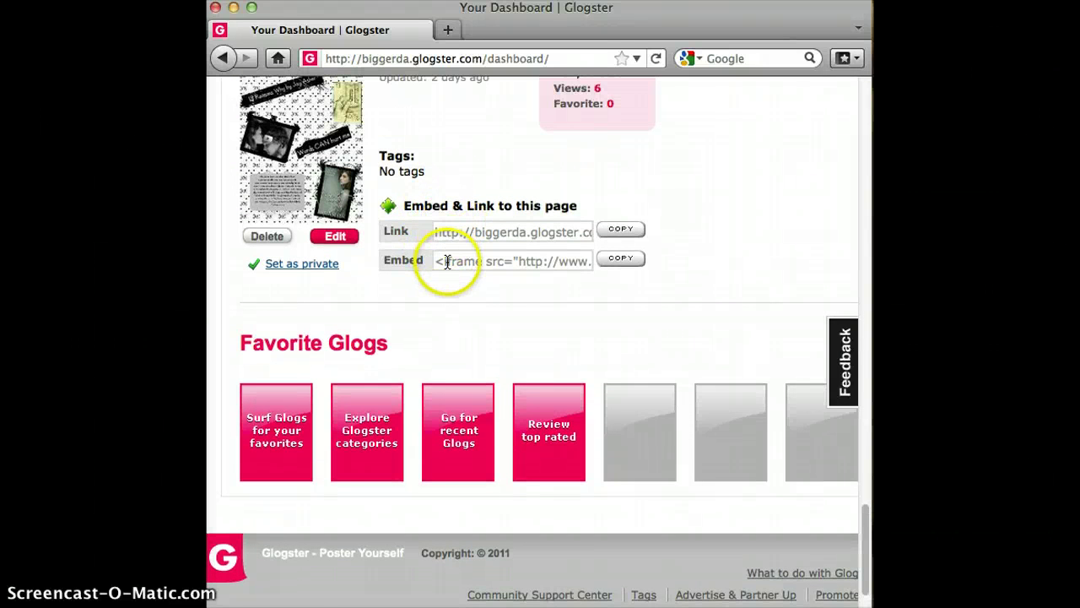
pyautogui.scroll(8, 448, 262)
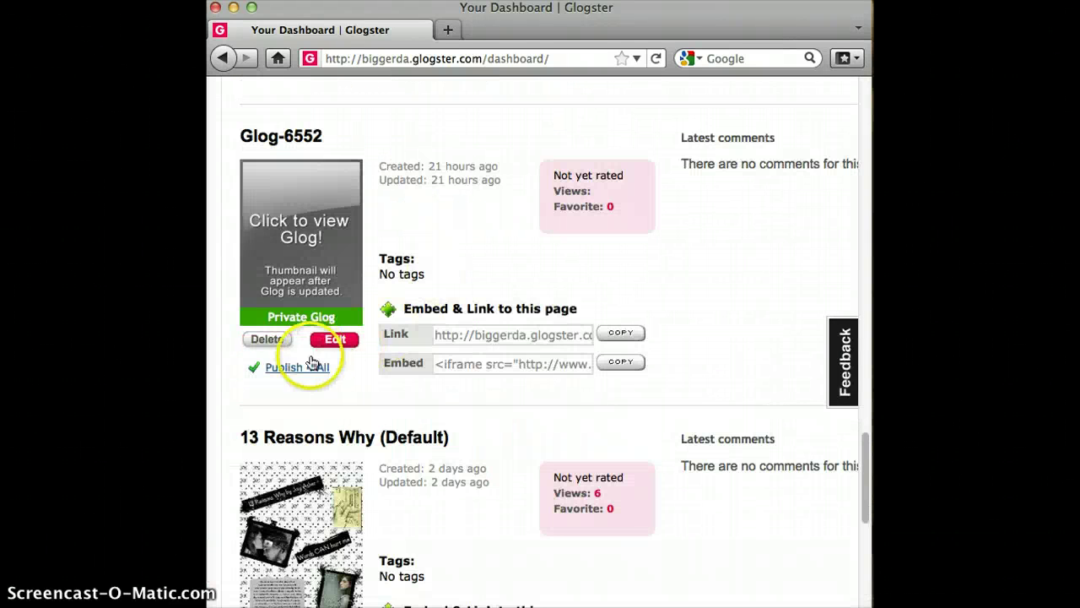
pyautogui.scroll(-5, 410, 434)
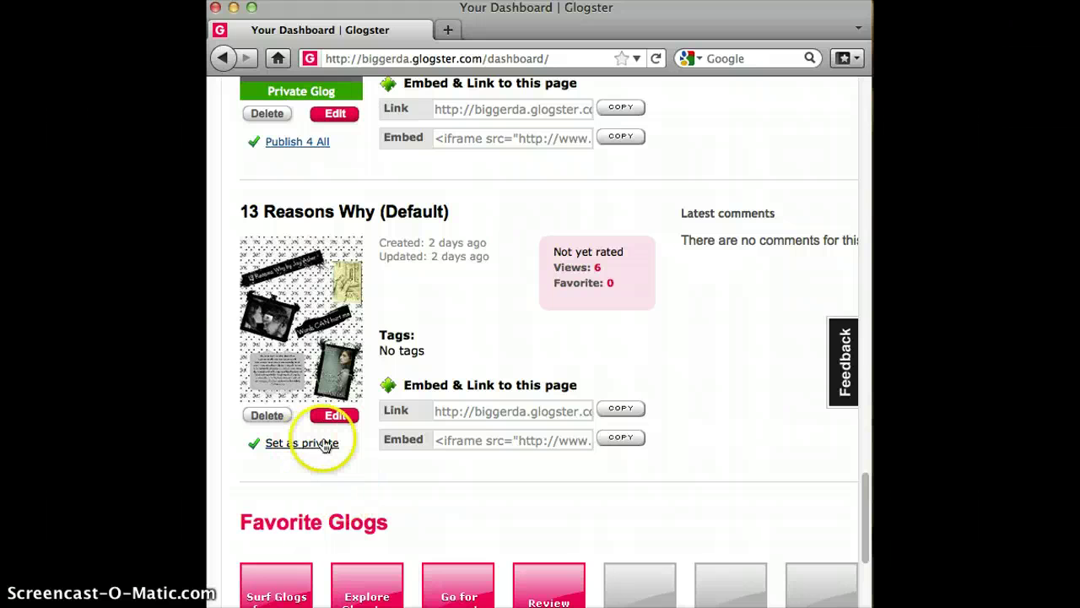
pyautogui.scroll(15, 613, 312)
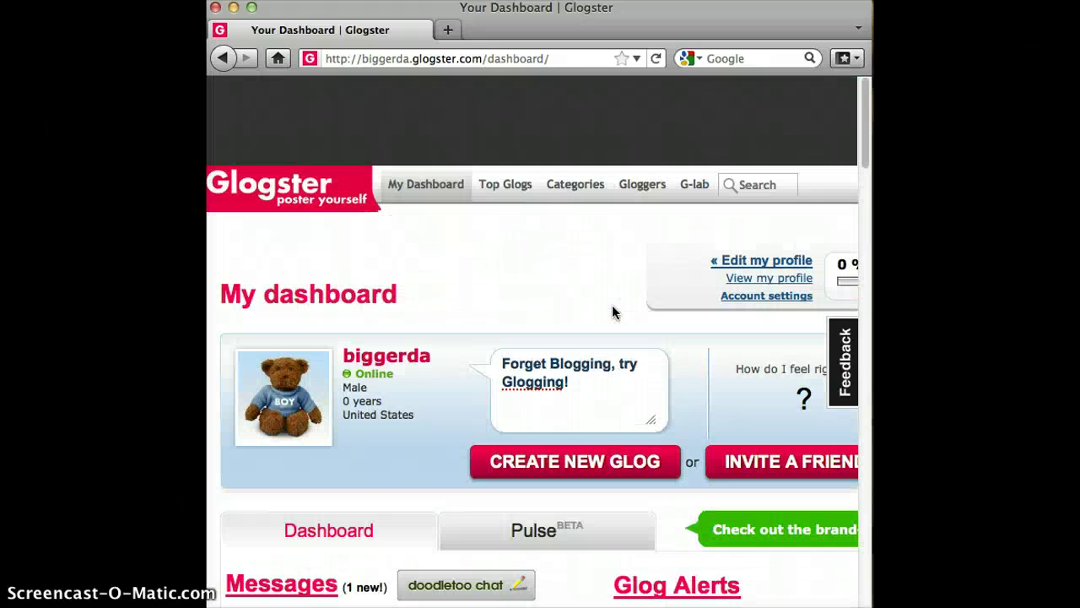
# Step: Create a new glog from the dashboard and name it GlogExample
pyautogui.scroll(-3, 613, 312)
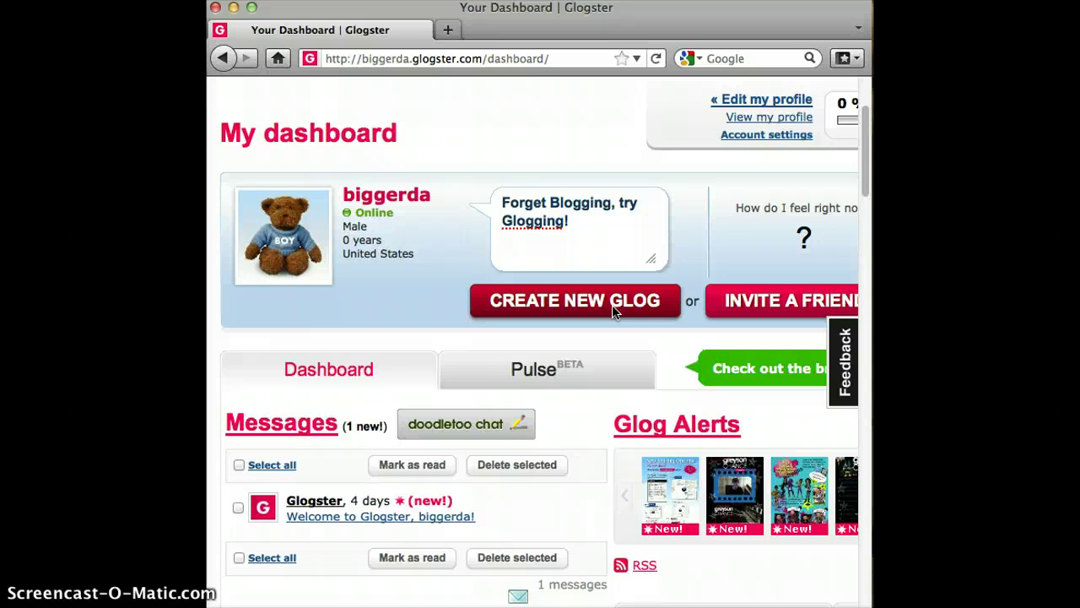
pyautogui.click(613, 310)
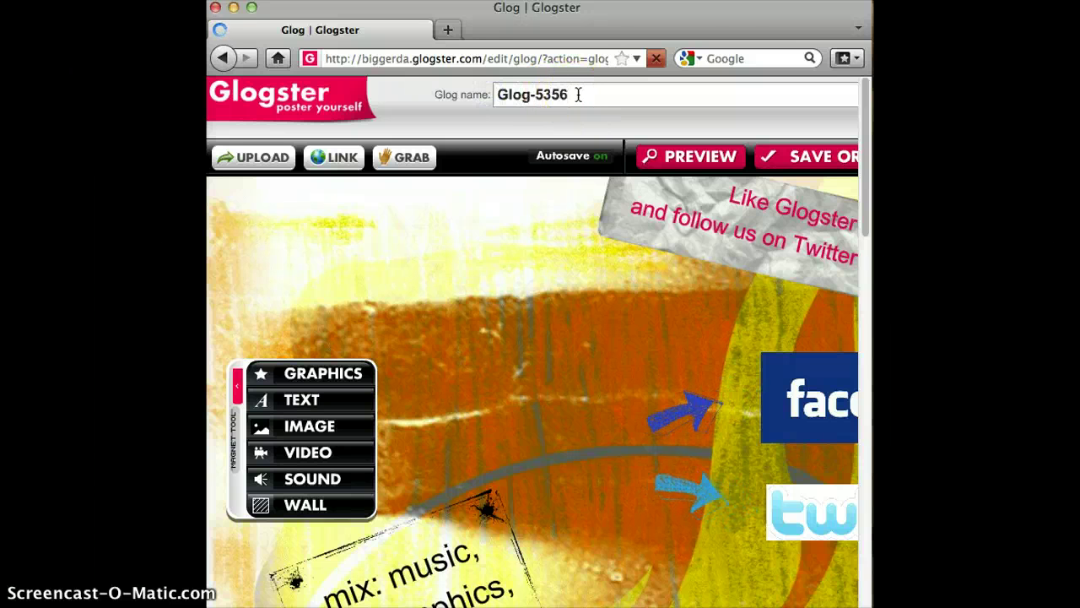
pyautogui.doubleClick(578, 94)
pyautogui.press('BackSpace')
pyautogui.press('BackSpace')
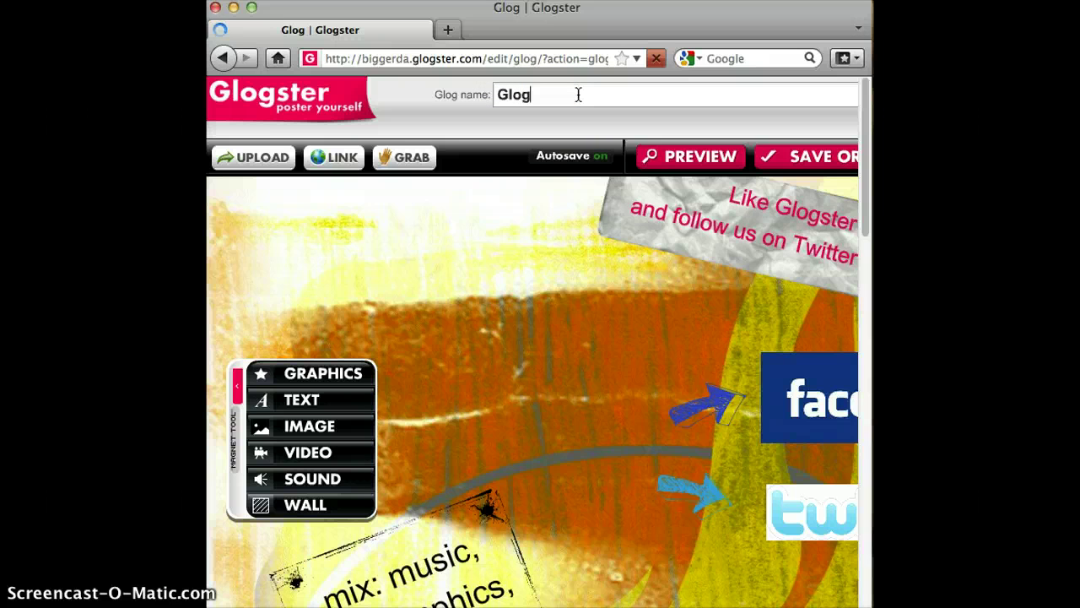
pyautogui.write('Examp')
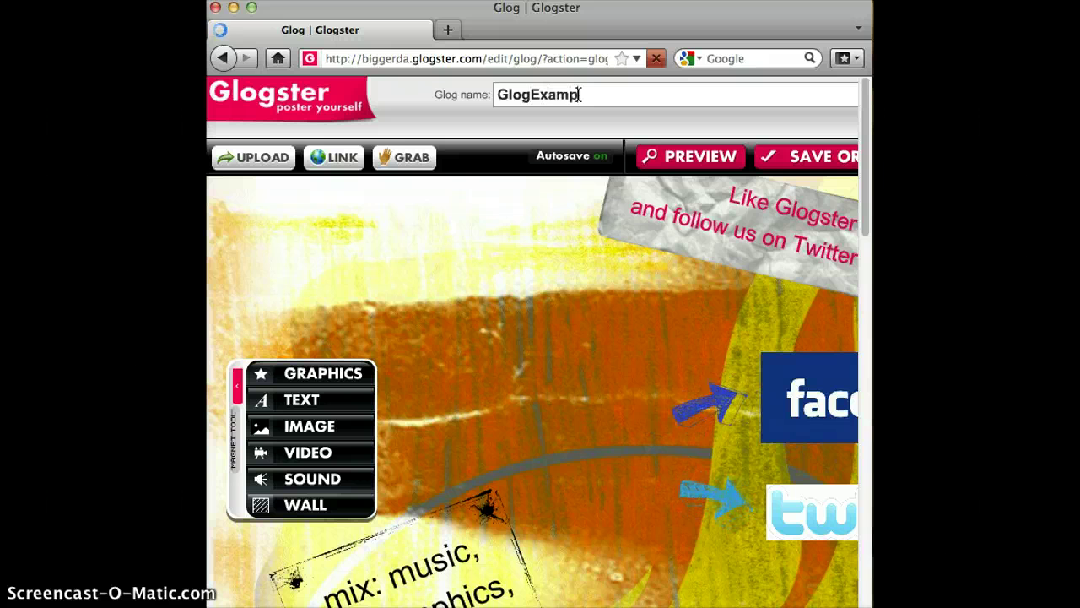
pyautogui.write('le')
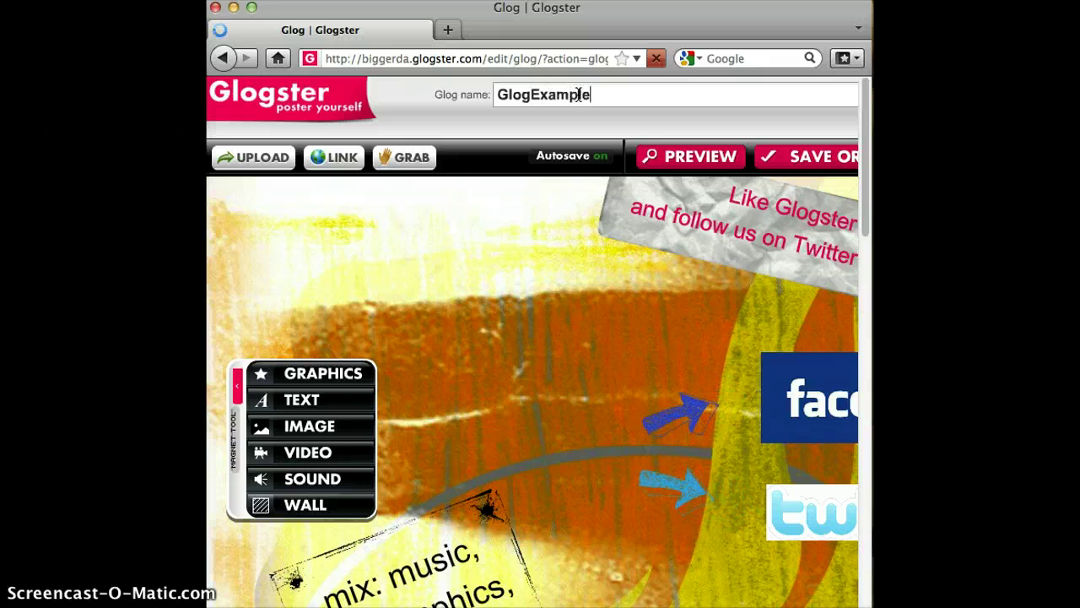
pyautogui.click(526, 93)
pyautogui.click(725, 384)
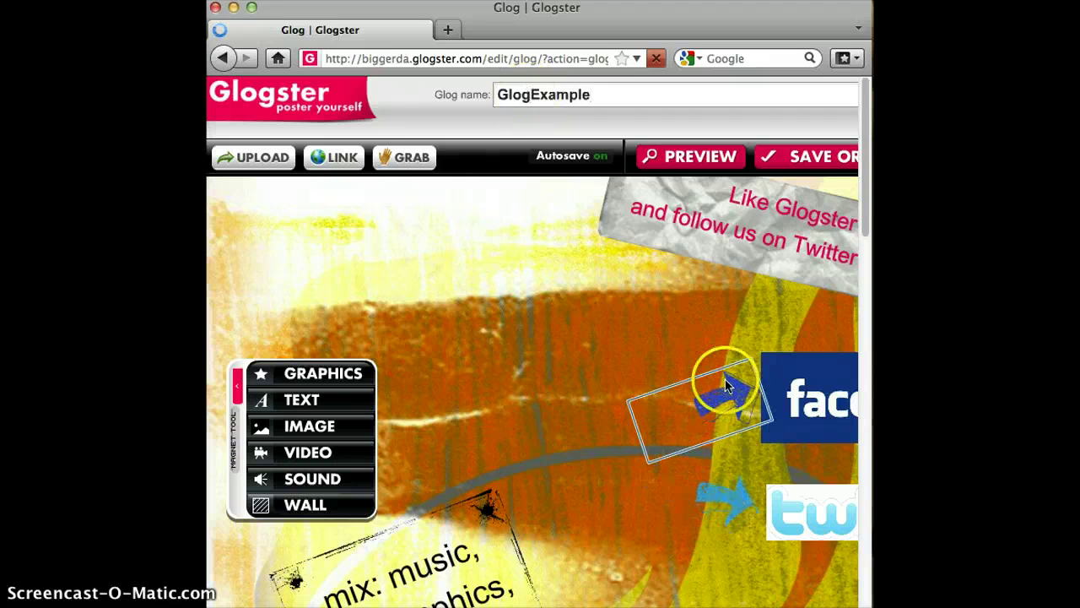
pyautogui.scroll(-1, 725, 379)
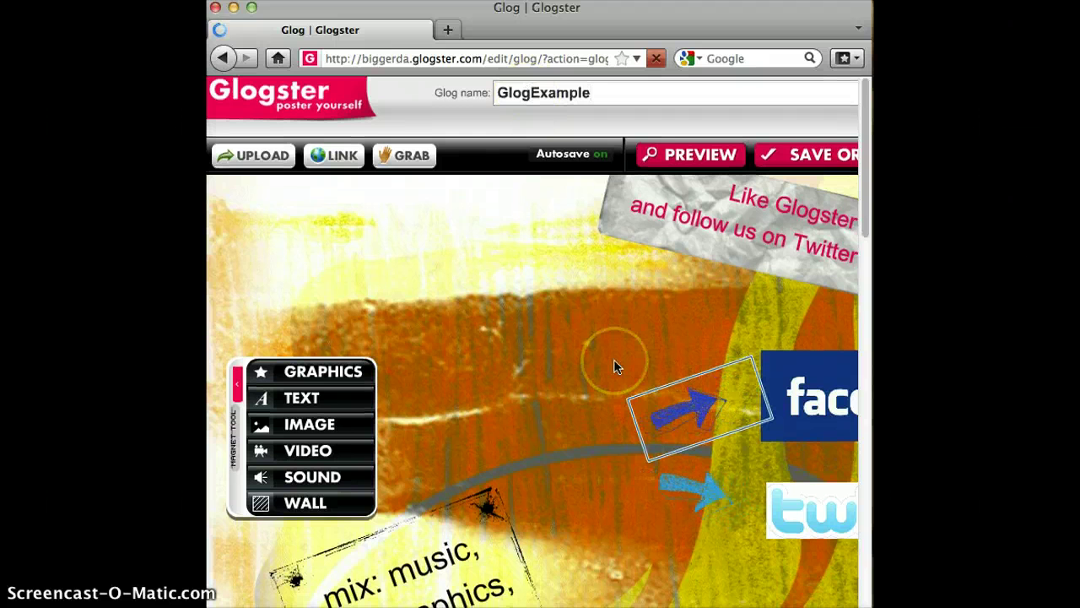
pyautogui.click(539, 475)
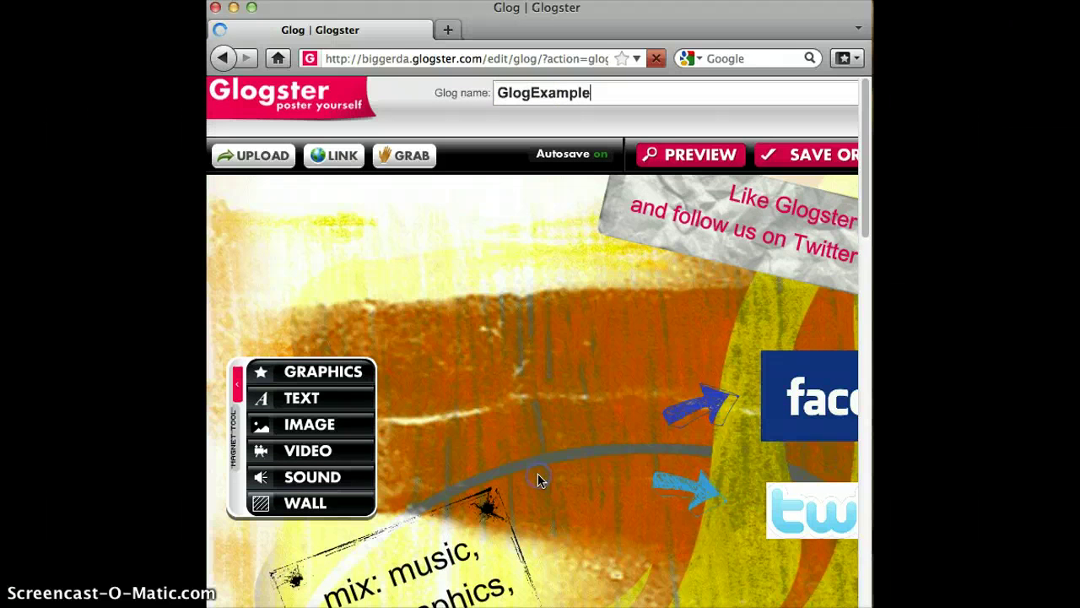
# Step: Delete the default "Like Glogster and follow us on Twitter" note, the Facebook image and the dark blue arrow from the glog
pyautogui.click(757, 257)
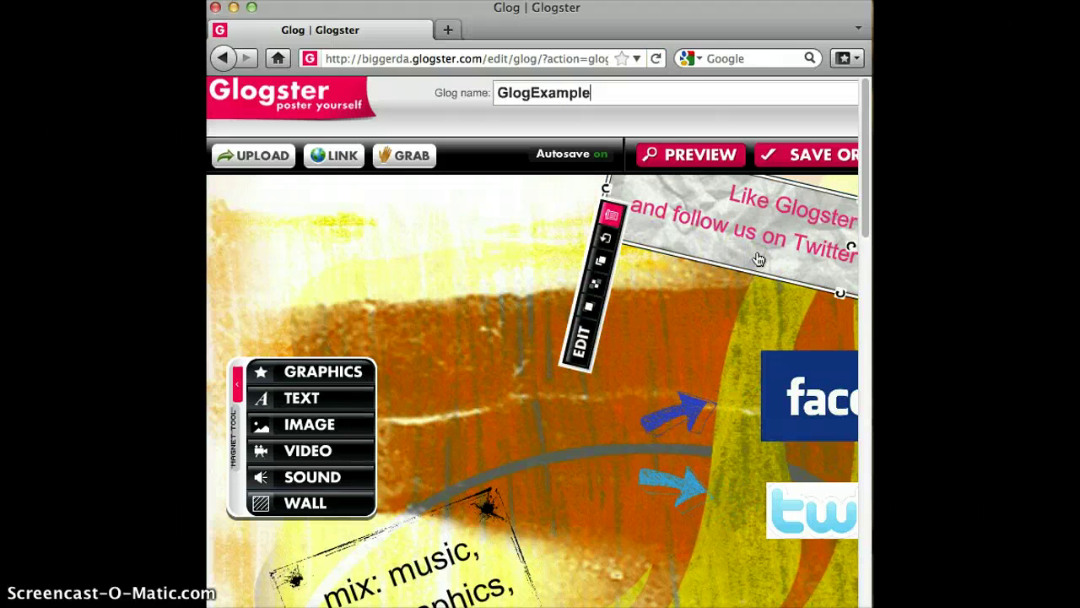
pyautogui.press('Delete')
pyautogui.click(765, 342)
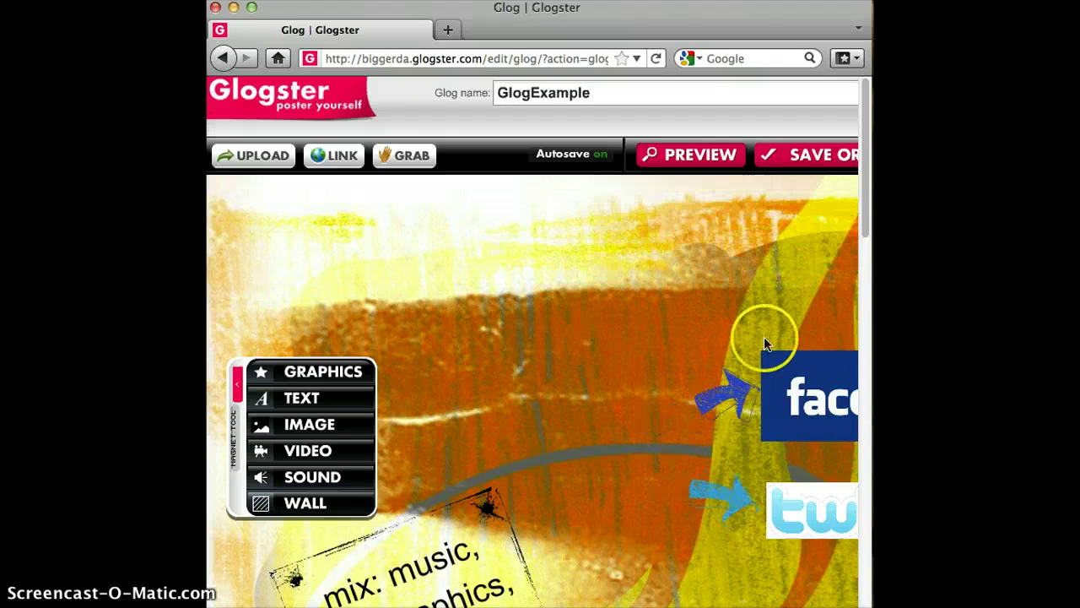
pyautogui.click(779, 385)
pyautogui.click(743, 382)
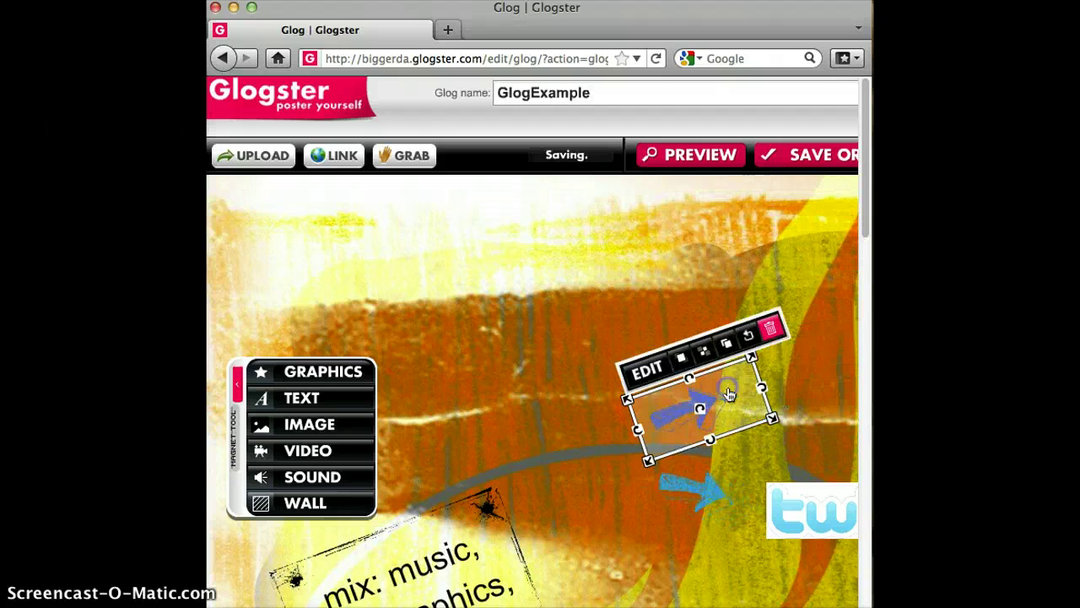
# Step: Remove the Twitter image, the light blue arrow and the tilted "mix: music" text box from the glog
pyautogui.click(785, 514)
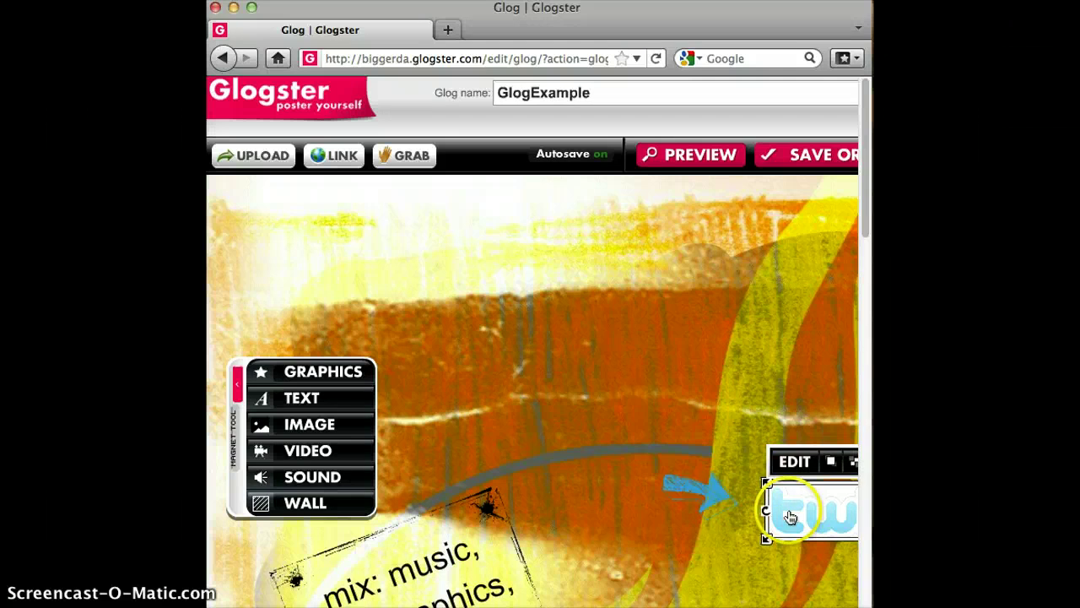
pyautogui.press('Delete')
pyautogui.click(672, 500)
pyautogui.press('Delete')
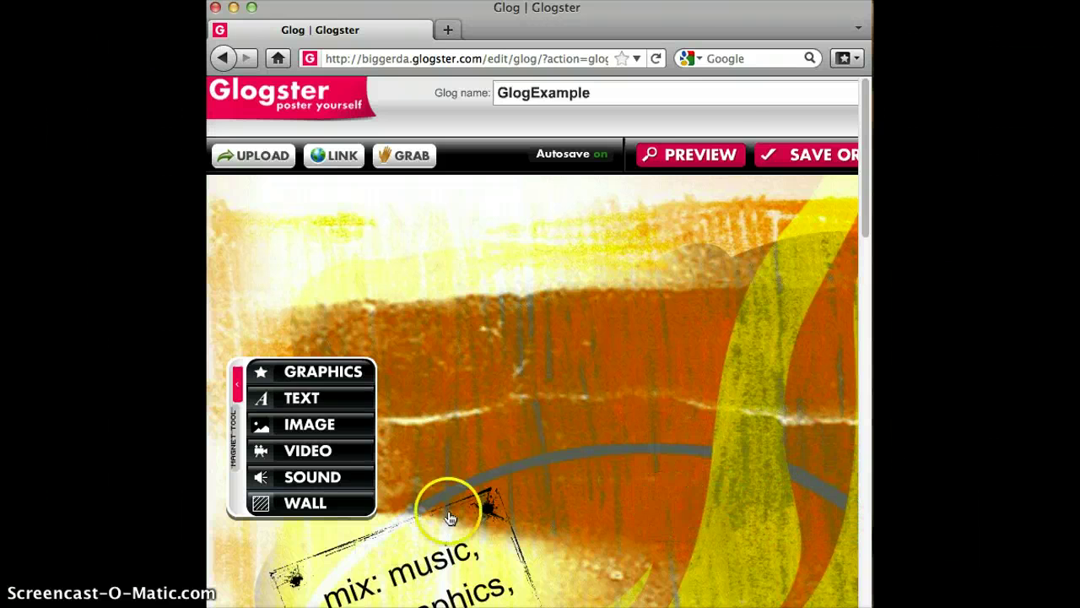
pyautogui.click(416, 541)
pyautogui.press('Delete')
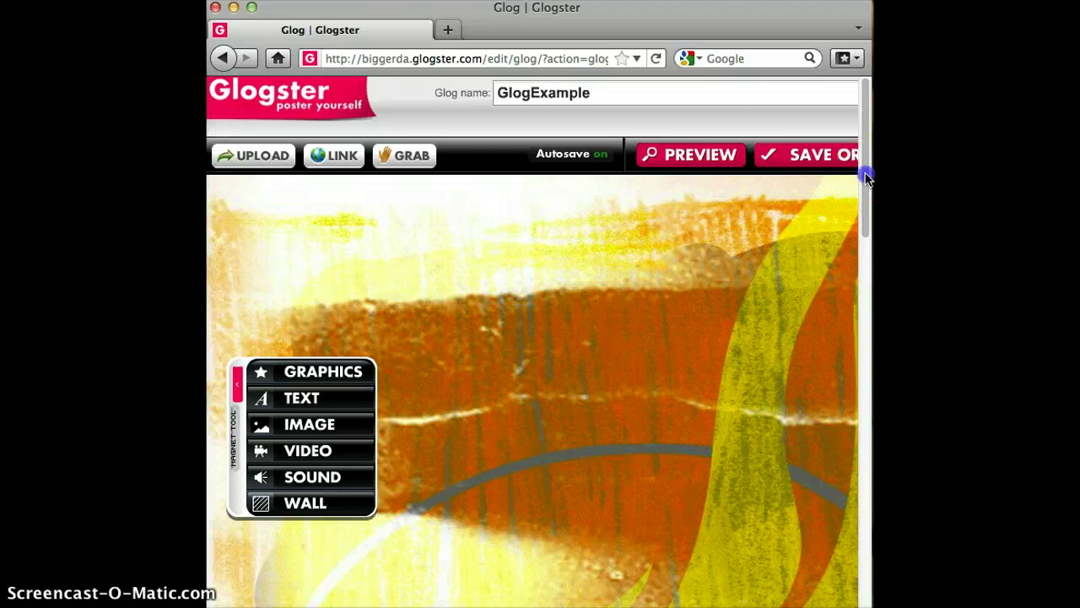
pyautogui.scroll(-3, 867, 177)
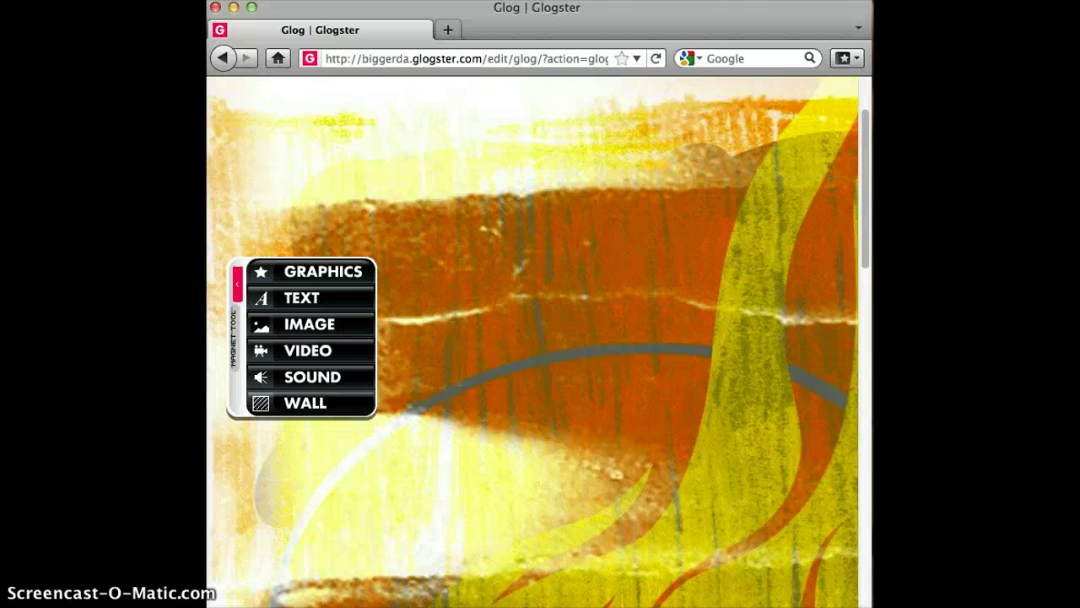
# Step: Open the glog wall gallery and show its Paper backgrounds
pyautogui.moveTo(863, 212)
pyautogui.mouseDown()
pyautogui.moveTo(864, 203)
pyautogui.moveTo(859, 216)
pyautogui.mouseUp()
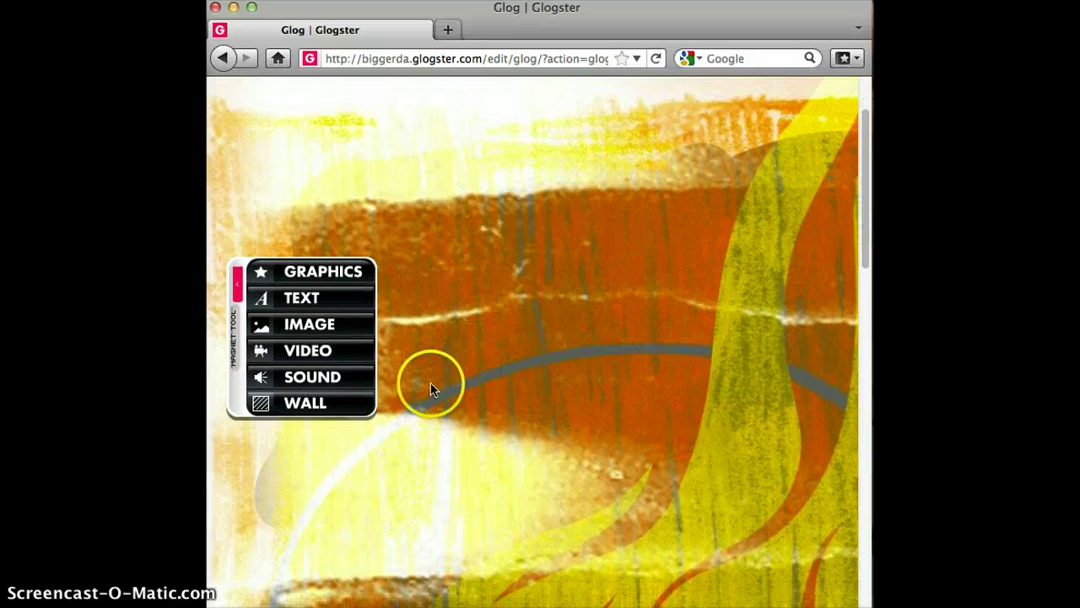
pyautogui.click(323, 407)
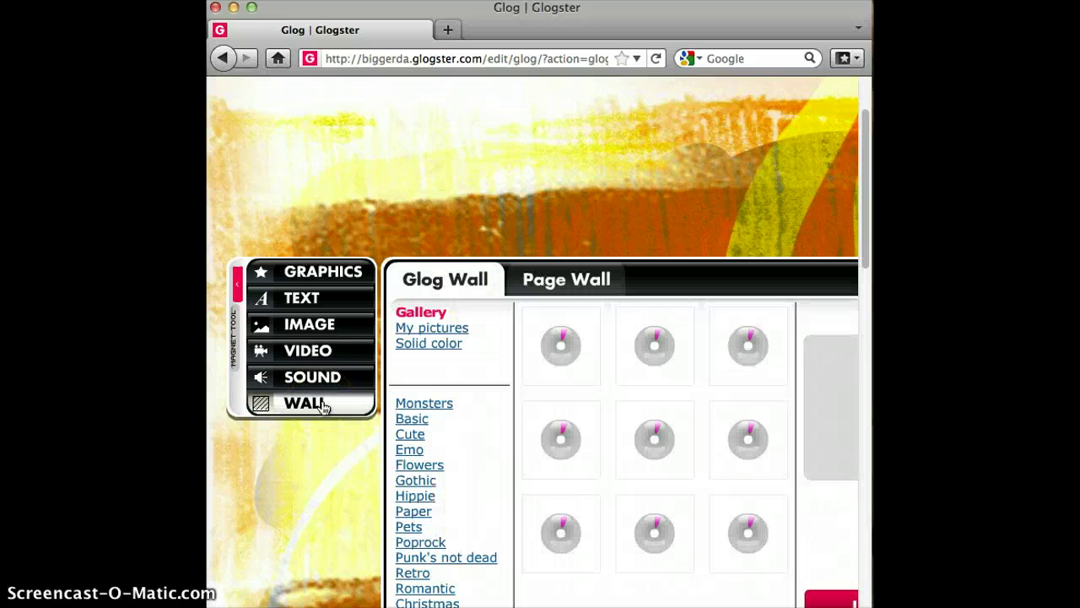
pyautogui.click(820, 295)
pyautogui.click(865, 218)
pyautogui.scroll(-3, 866, 222)
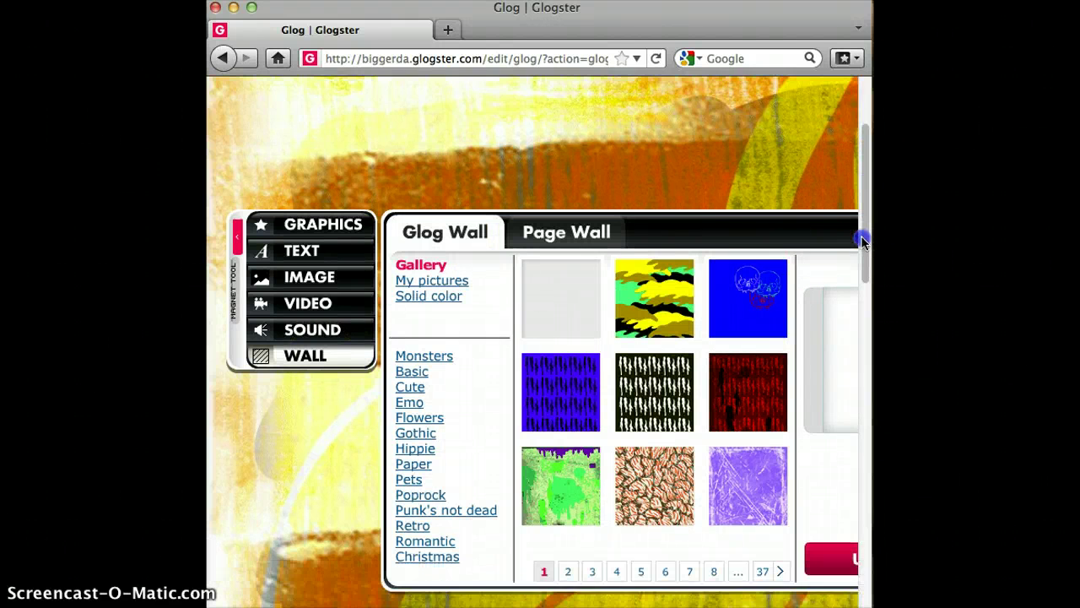
pyautogui.click(413, 318)
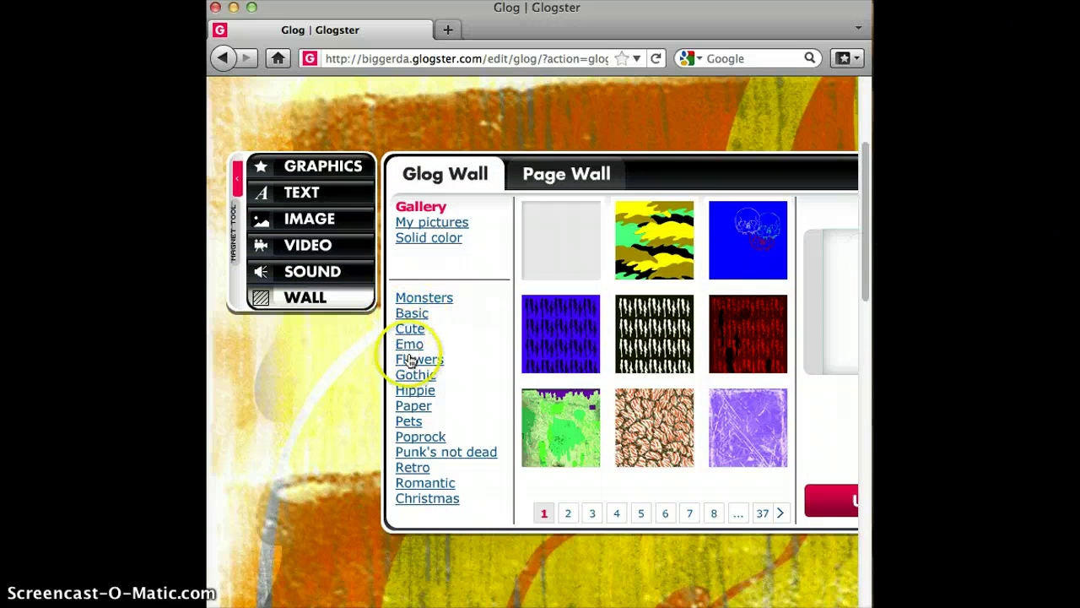
pyautogui.click(414, 409)
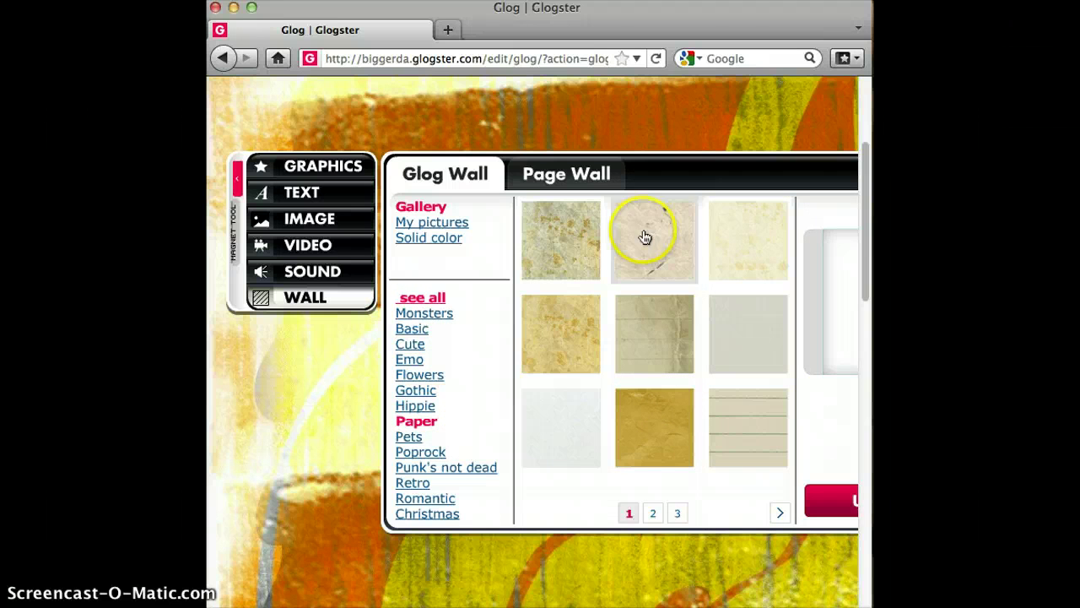
# Step: Apply the beige paper texture with dark flecks as the glog wall and close the wall gallery
pyautogui.click(641, 231)
pyautogui.click(588, 251)
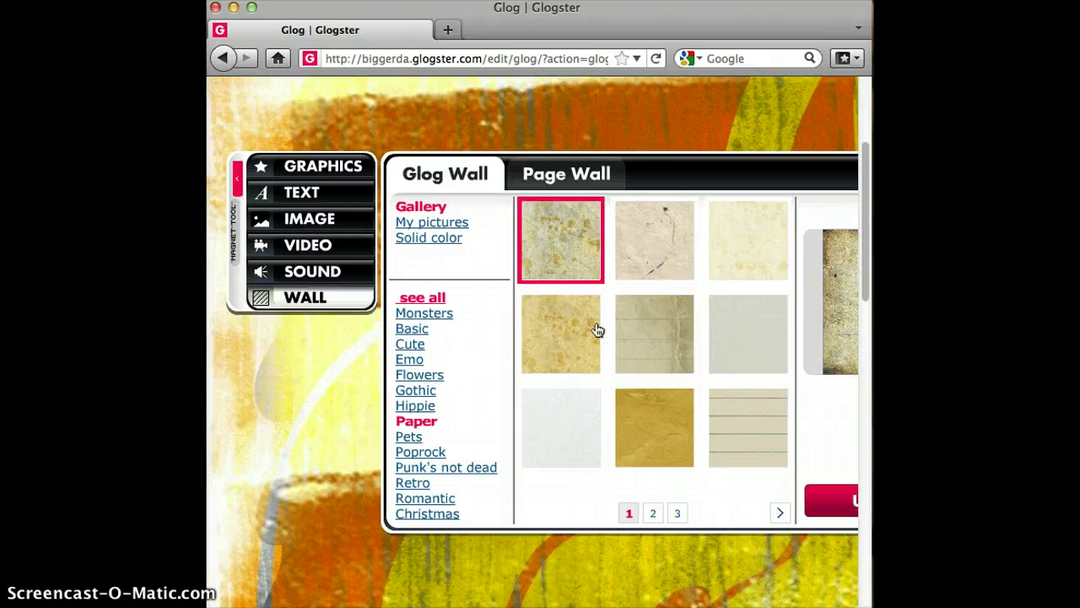
pyautogui.click(635, 253)
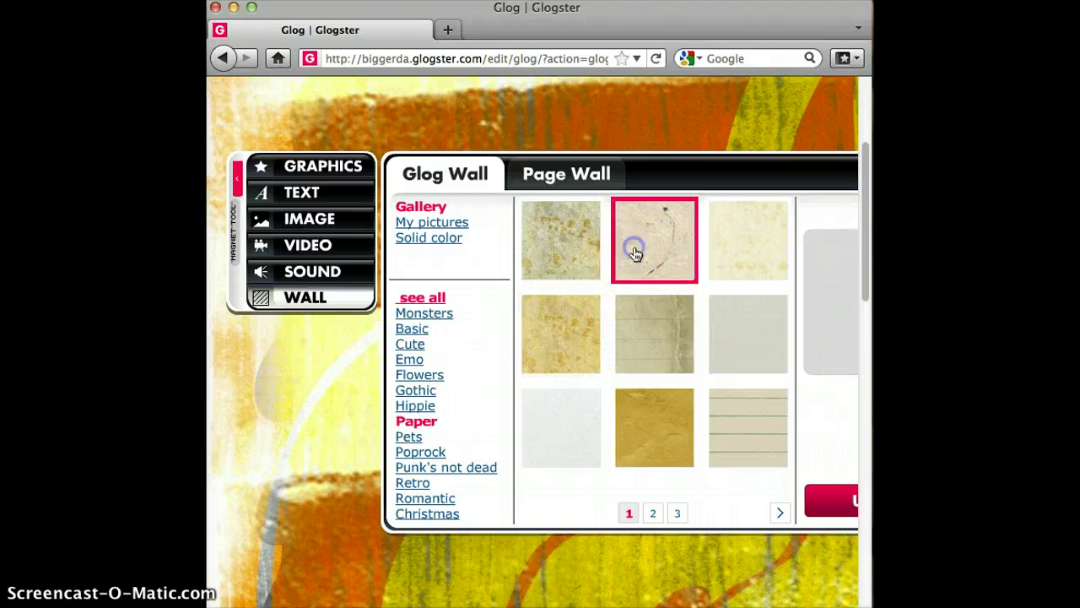
pyautogui.click(826, 507)
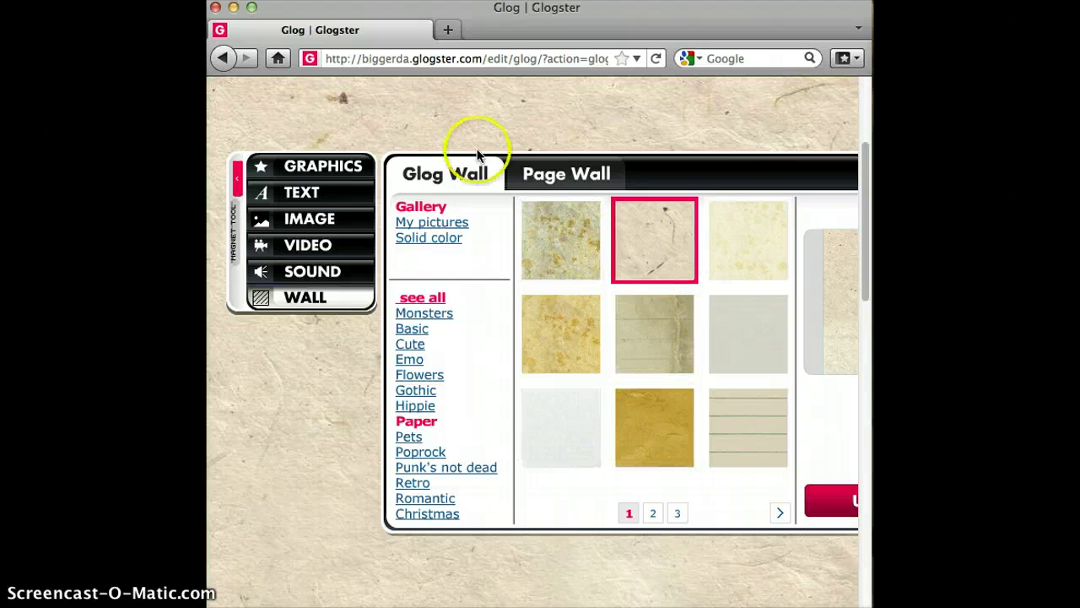
pyautogui.hscroll(5, 655, 590)
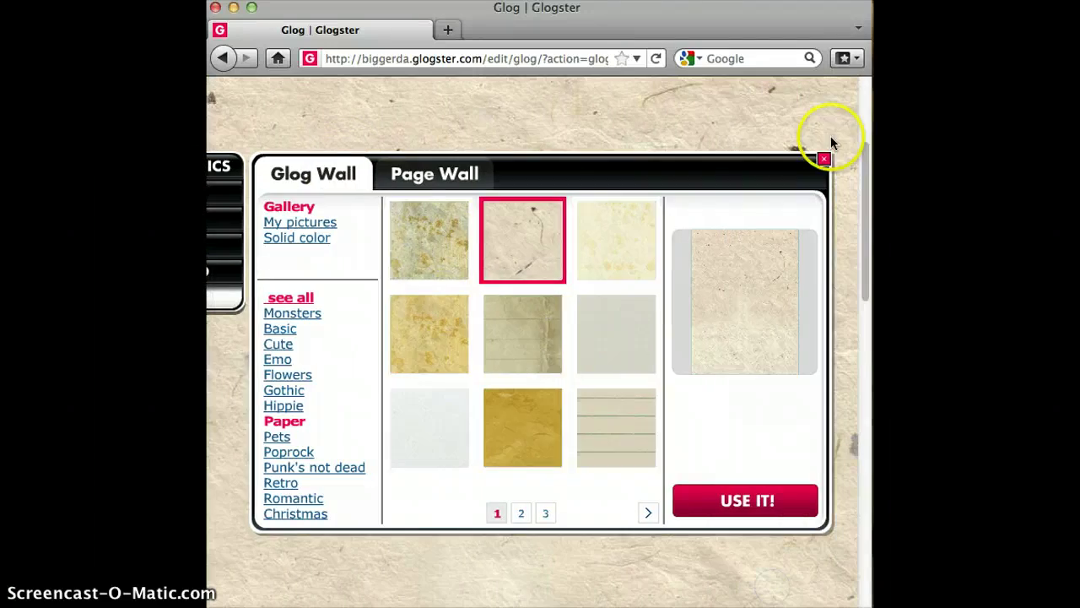
pyautogui.click(824, 160)
# Step: Move the Magnet Tool lower down along the edge of the glog
pyautogui.moveTo(864, 174); pyautogui.dragTo(865, 111)
pyautogui.scroll(-5, 531, 341)
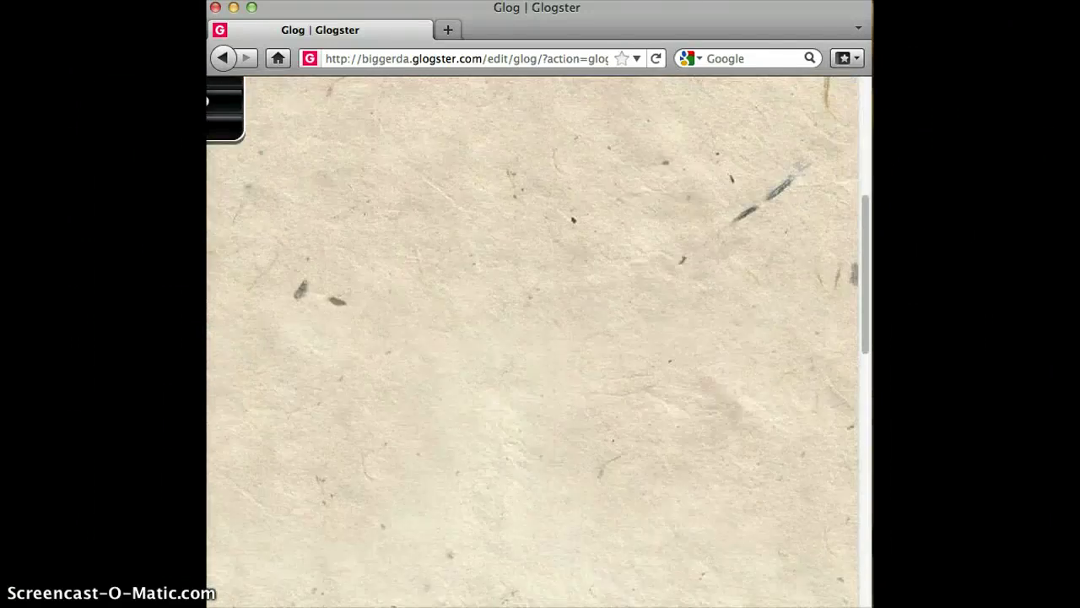
pyautogui.scroll(2, 532, 342)
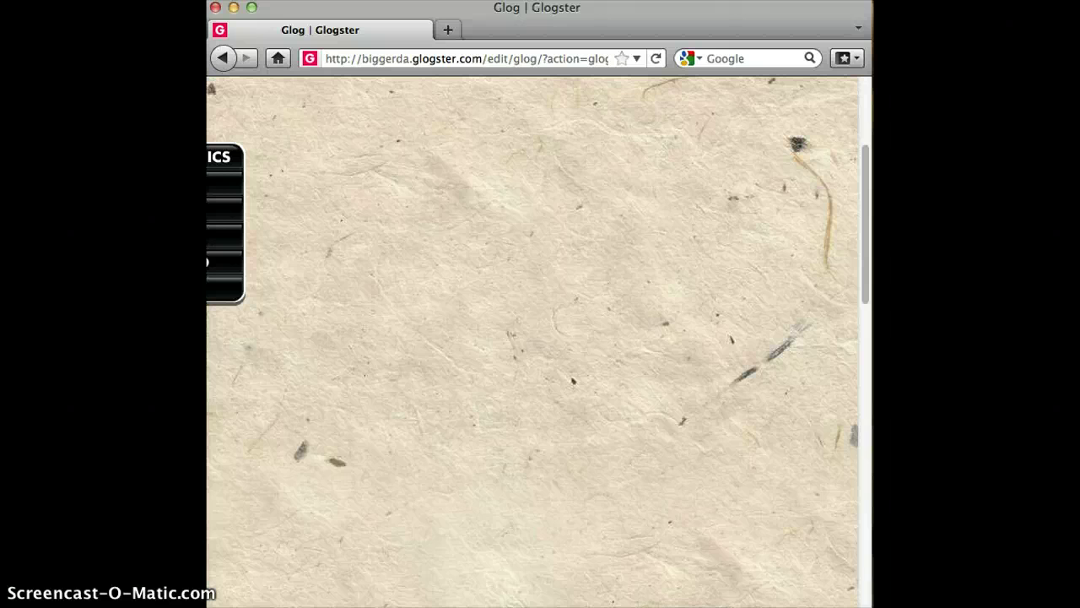
pyautogui.hscroll(-3, 532, 342)
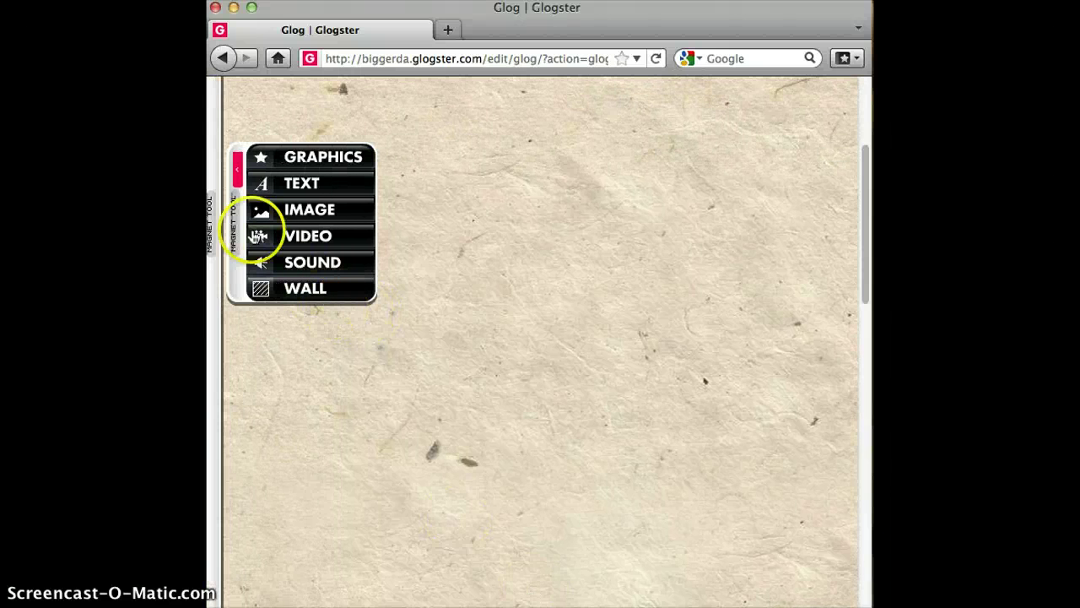
pyautogui.click(213, 294)
pyautogui.click(216, 367)
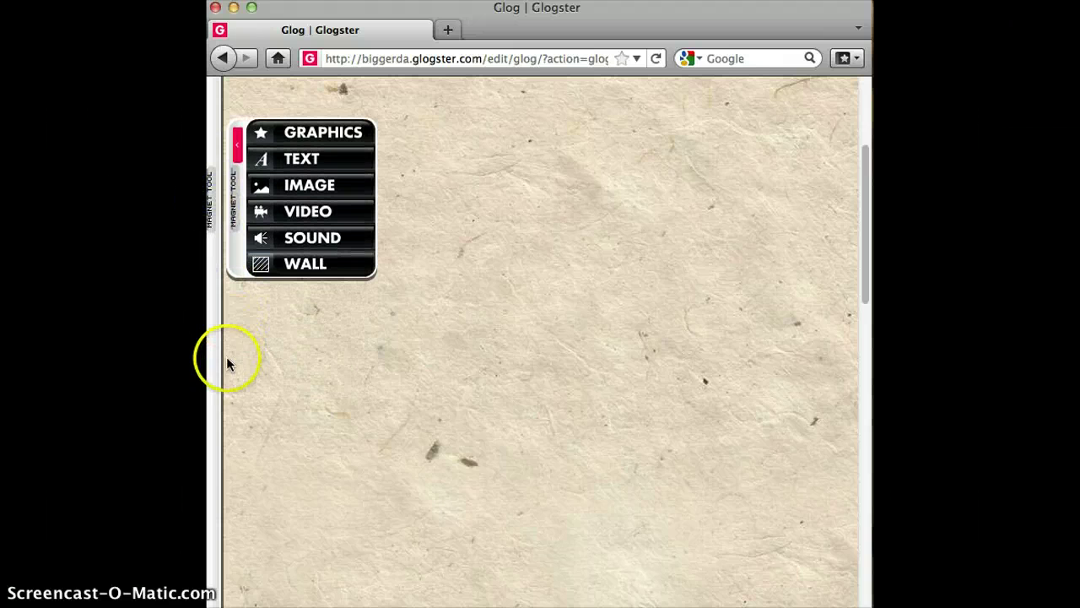
pyautogui.click(215, 384)
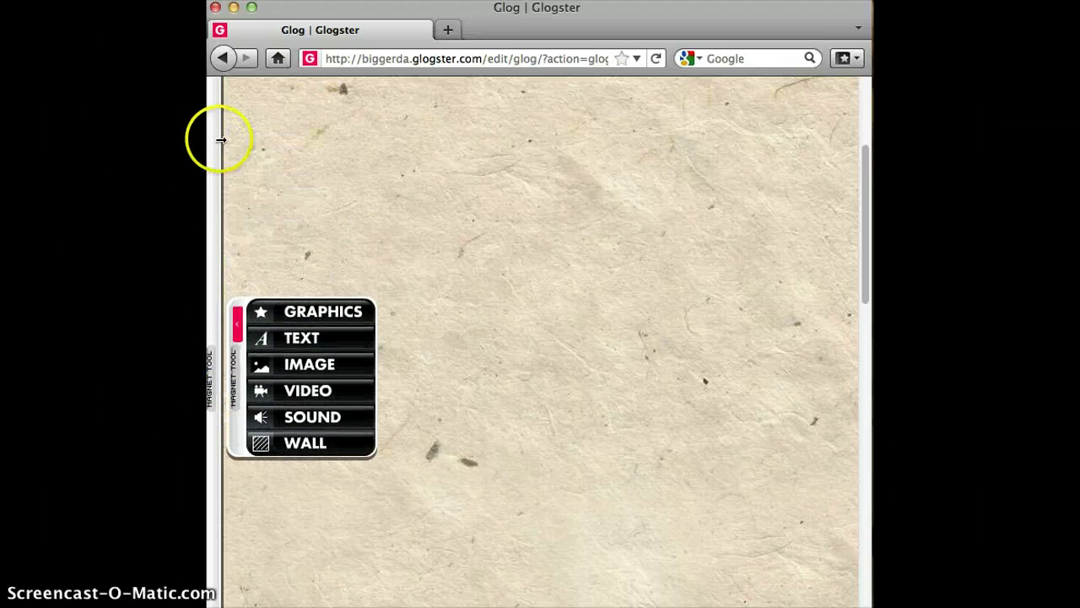
pyautogui.click(211, 472)
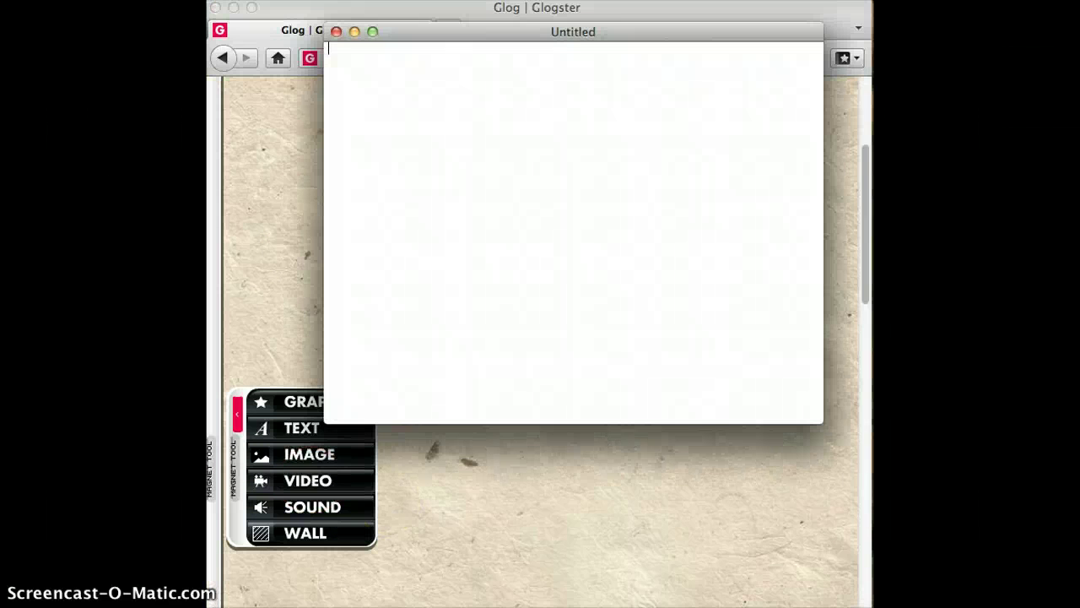
# Step: Move the blank Untitled window out of the way and open the glog's video library
pyautogui.moveTo(644, 36); pyautogui.dragTo(1072, 36)
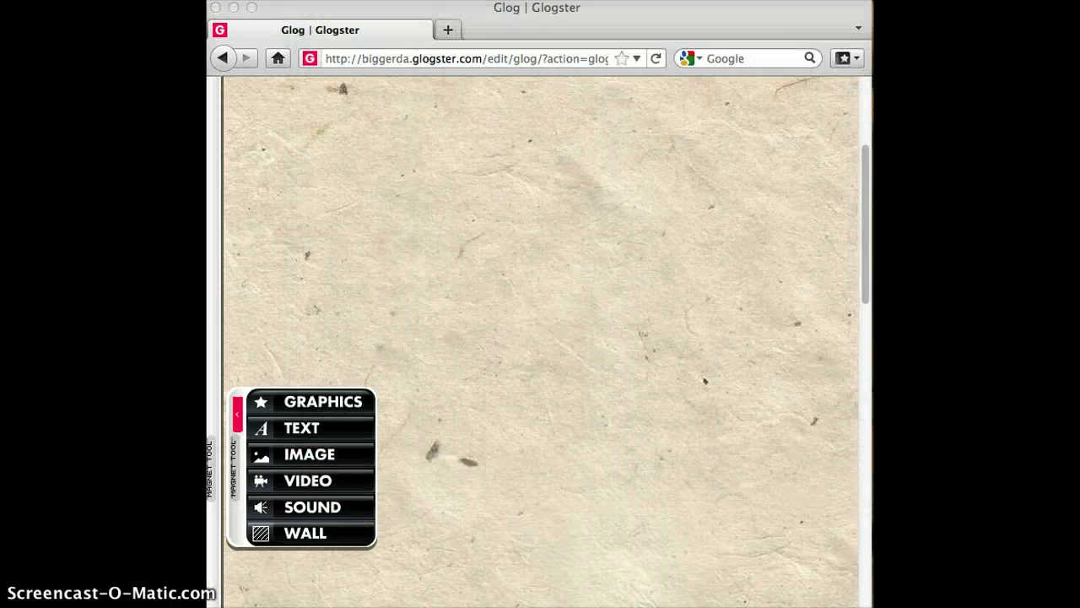
pyautogui.click(325, 481)
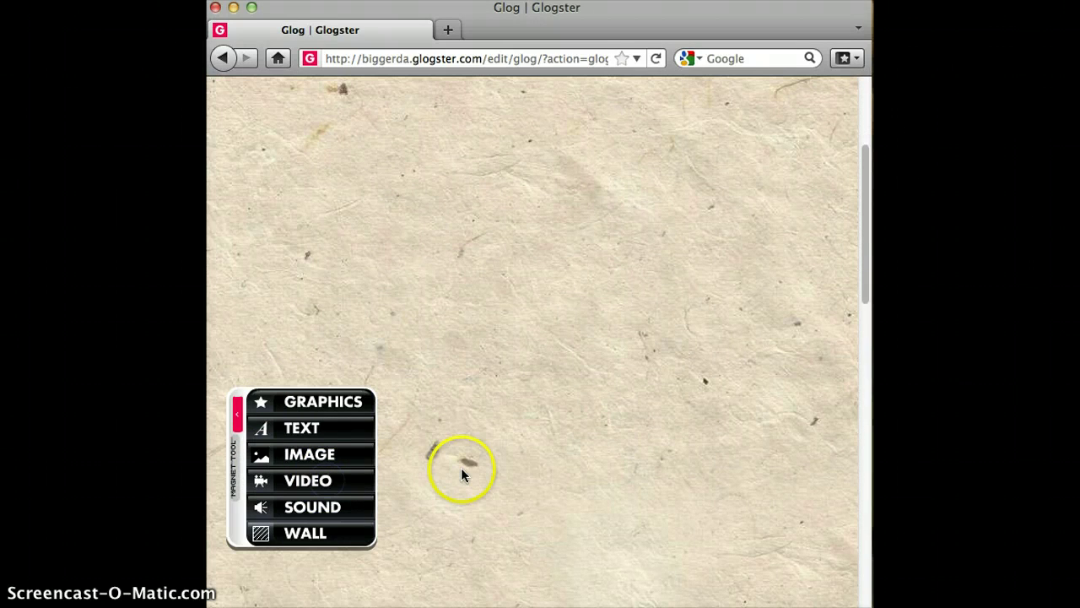
pyautogui.click(285, 483)
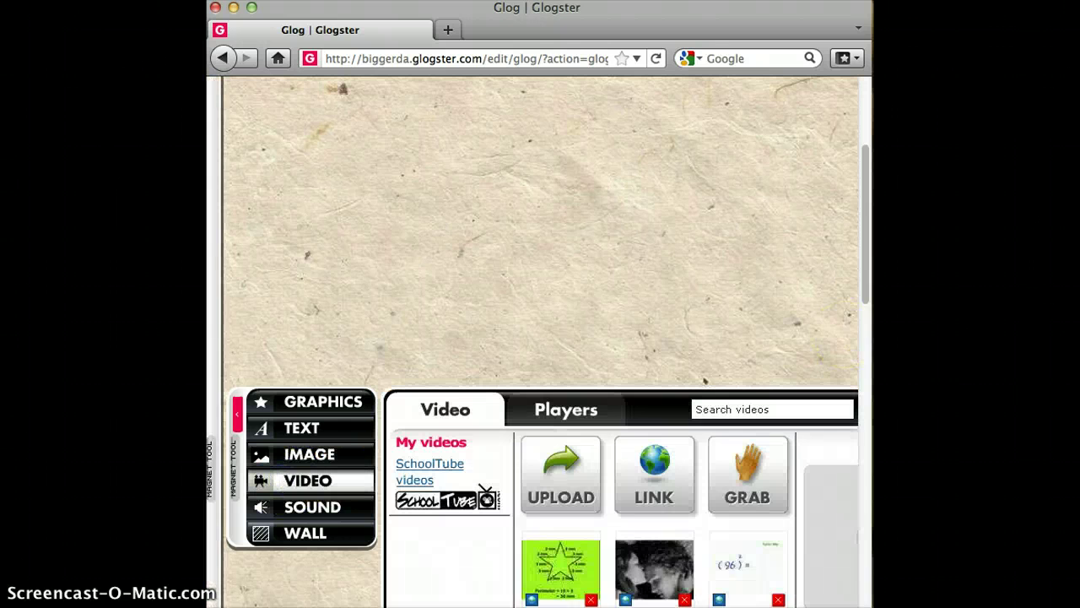
pyautogui.moveTo(862, 275); pyautogui.dragTo(873, 361)
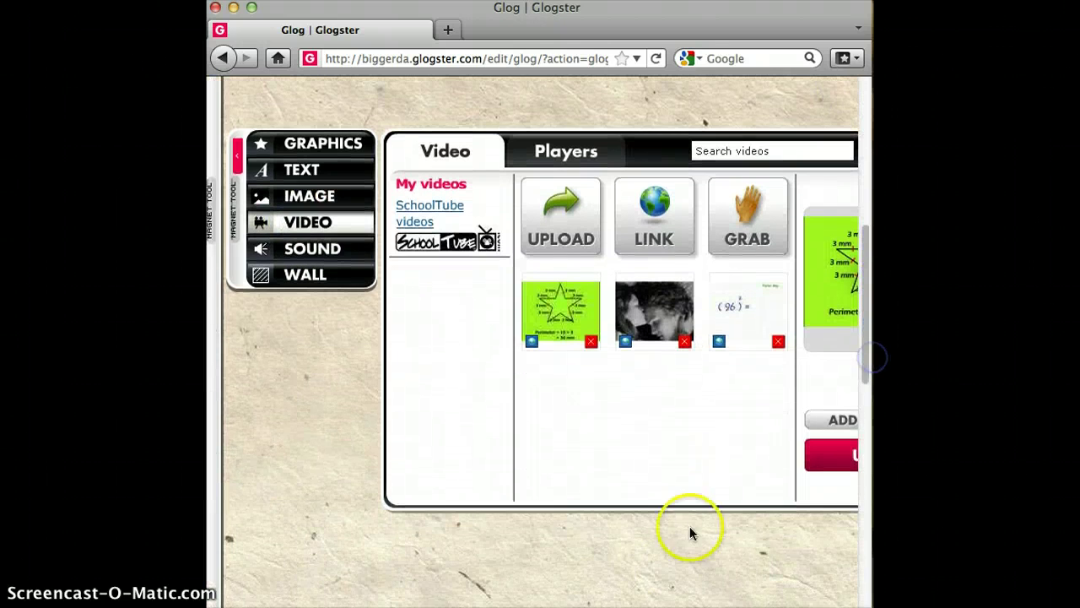
# Step: Look over the saved videos and the dialog for adding a video from a web link
pyautogui.click(568, 319)
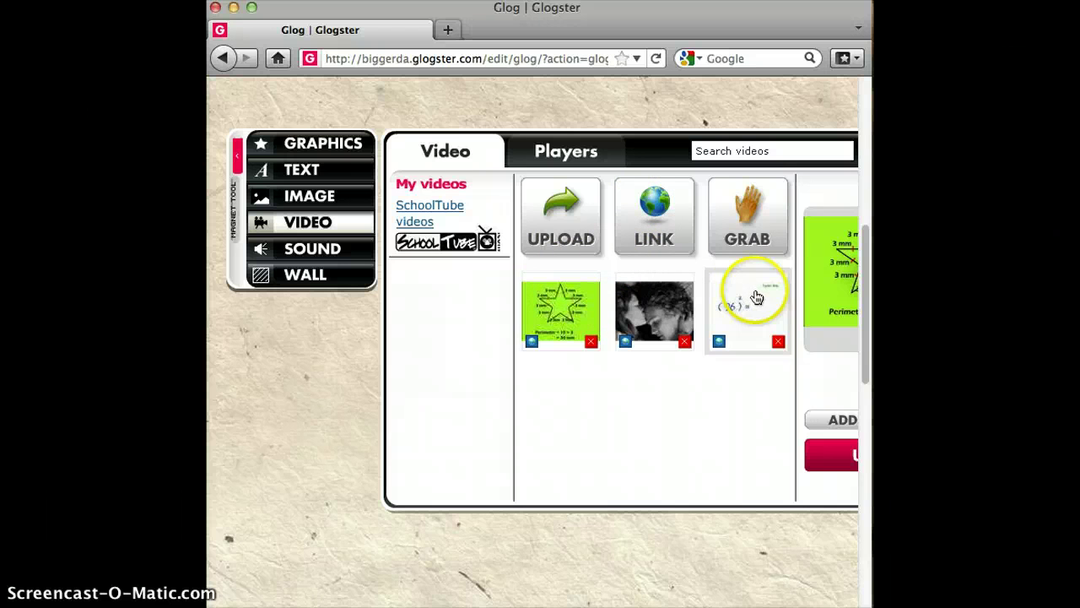
pyautogui.click(688, 248)
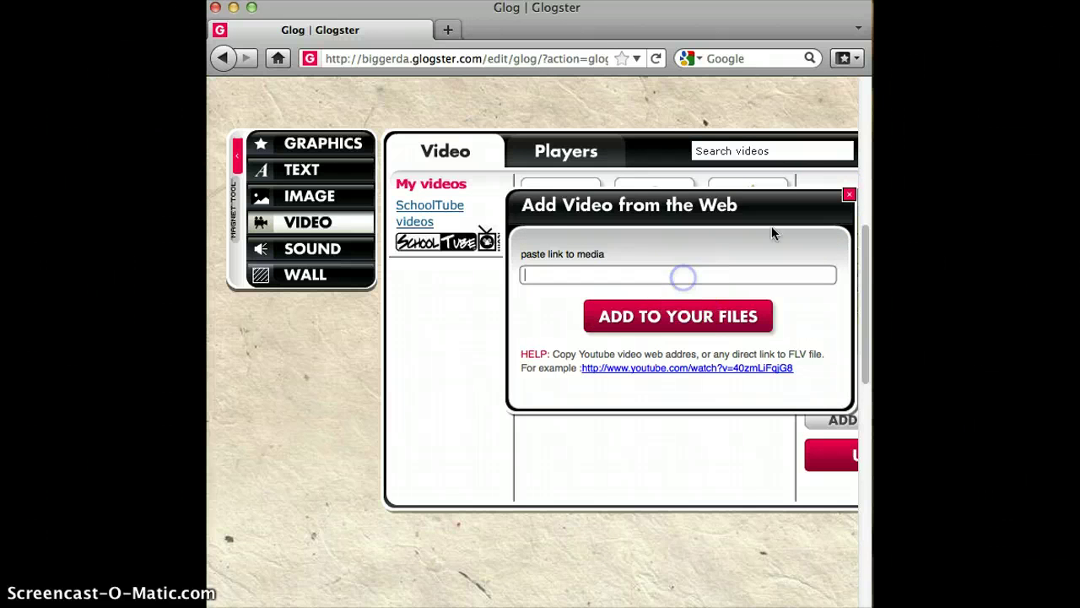
pyautogui.click(849, 196)
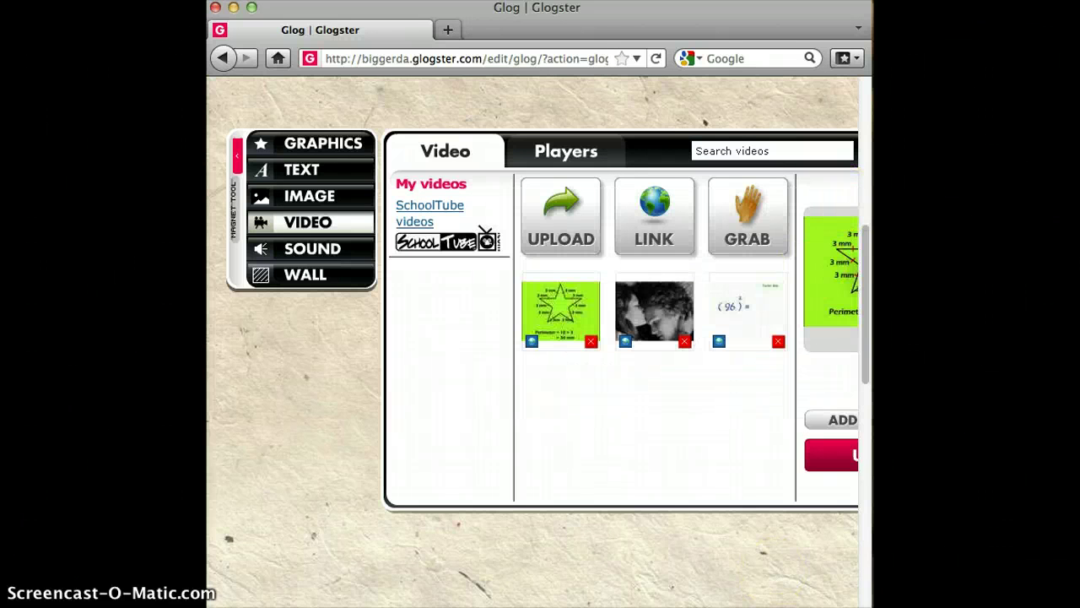
# Step: Add the Perimeter Song video to the glog in the black-and-white herringbone Paper player frame and close the video library
pyautogui.hscroll(3, 538, 342)
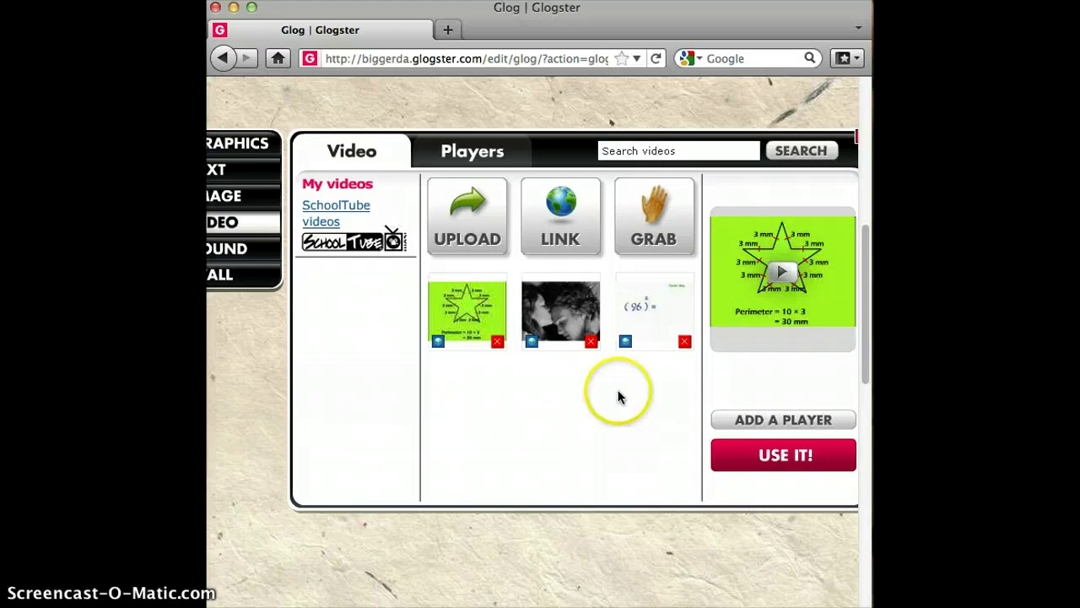
pyautogui.click(474, 308)
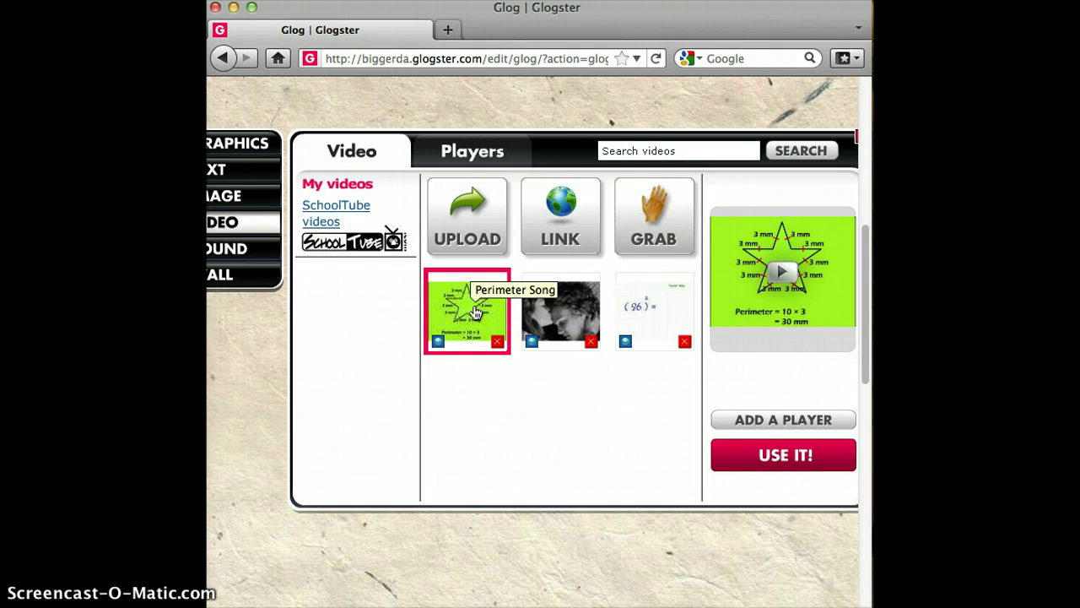
pyautogui.click(513, 160)
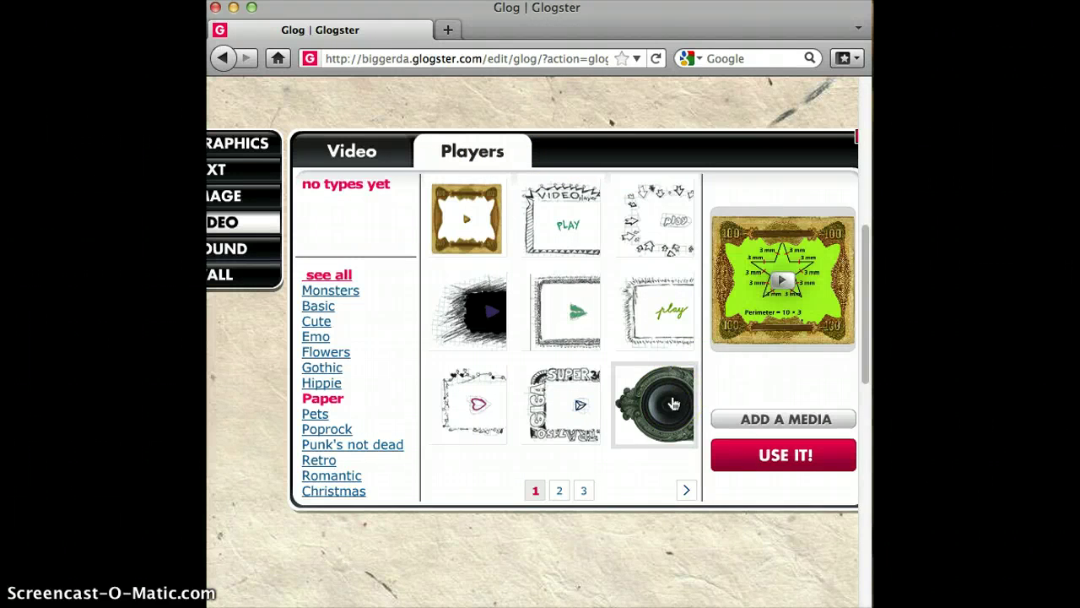
pyautogui.click(560, 299)
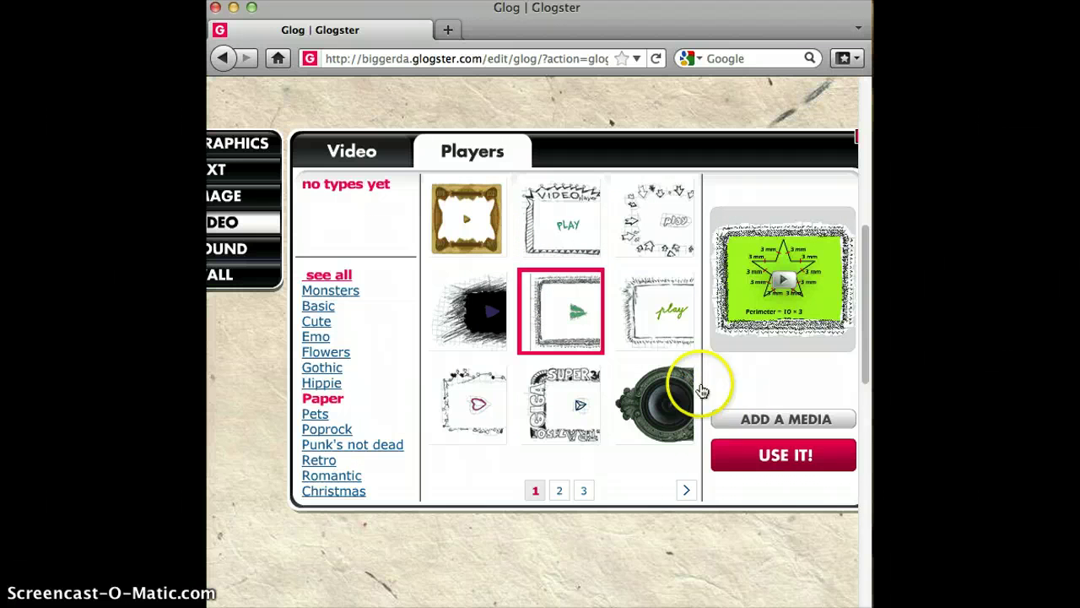
pyautogui.click(768, 456)
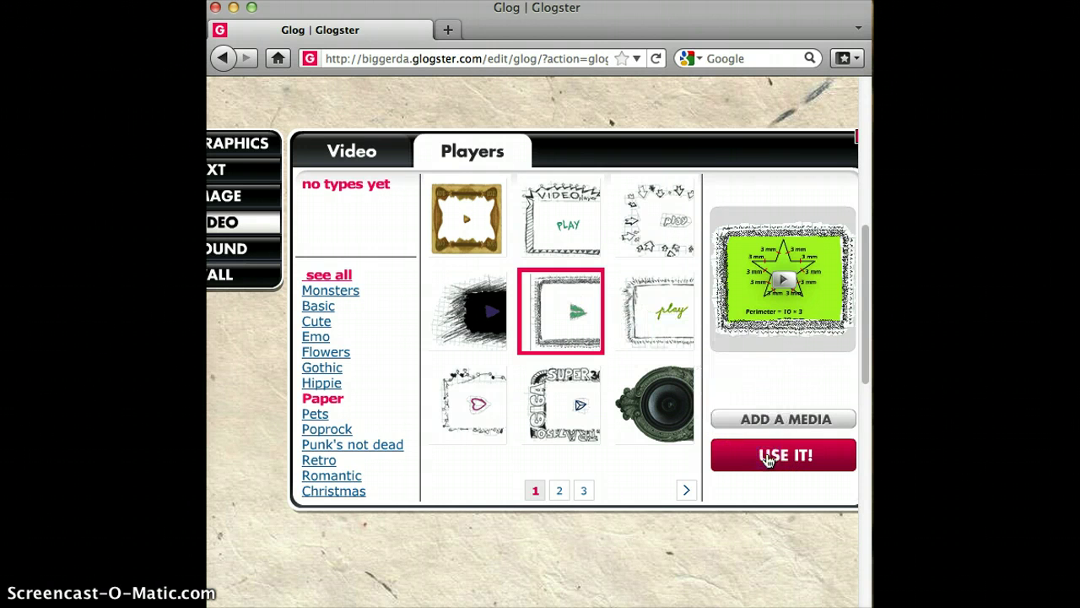
pyautogui.click(603, 533)
pyautogui.hscroll(2, 534, 341)
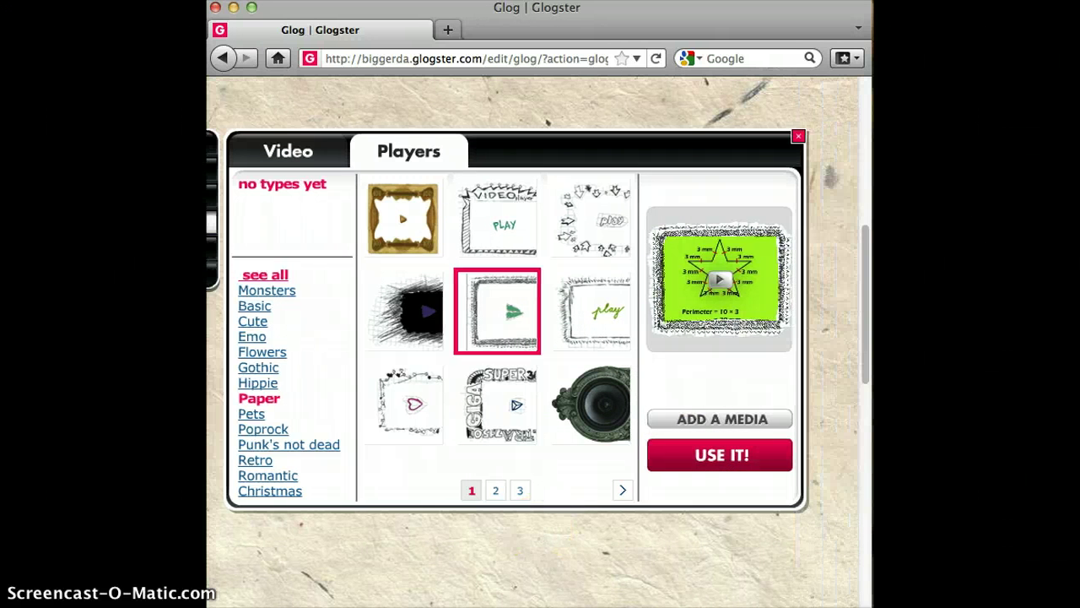
pyautogui.click(799, 138)
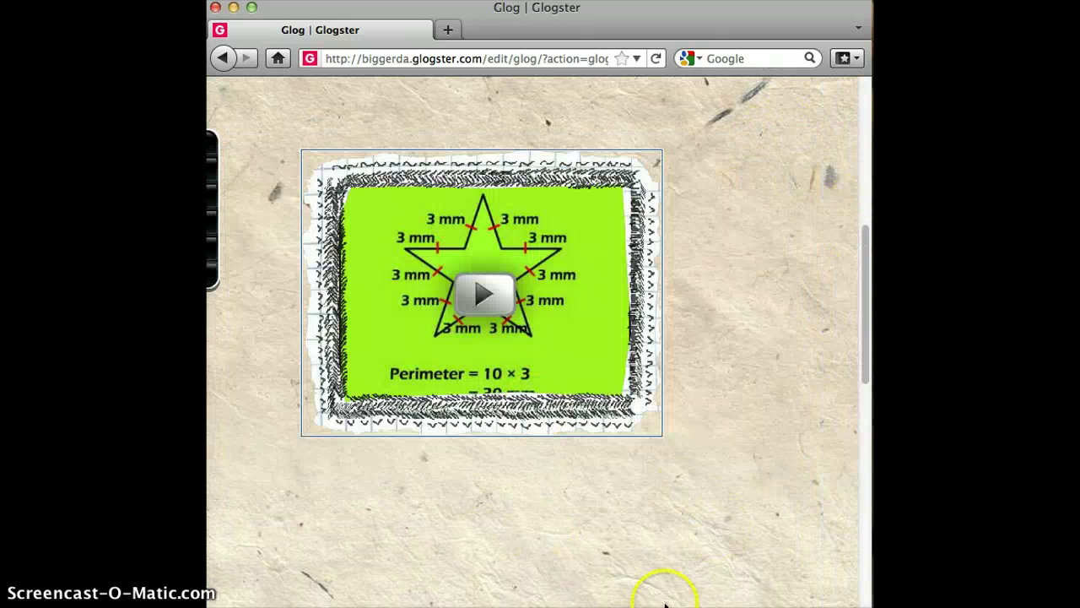
# Step: Move the framed Perimeter Song video further right and slightly down on the glog
pyautogui.click(618, 440)
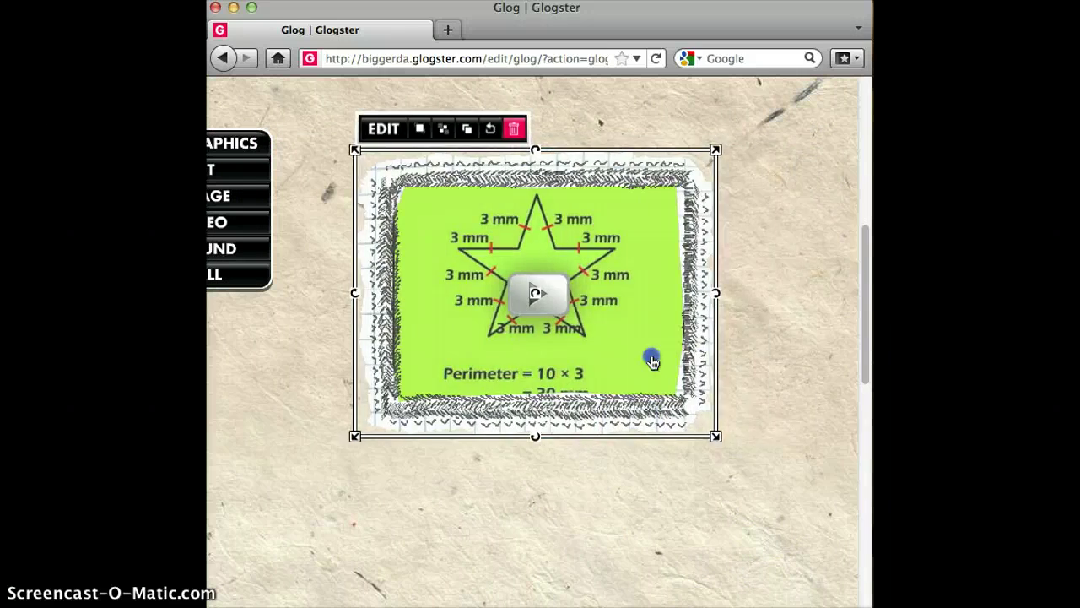
pyautogui.moveTo(651, 357); pyautogui.dragTo(796, 401)
# Step: Add the Fast Math Trick video to the glog using the Basic player style and close the video library
pyautogui.hscroll(-2, 850, 388)
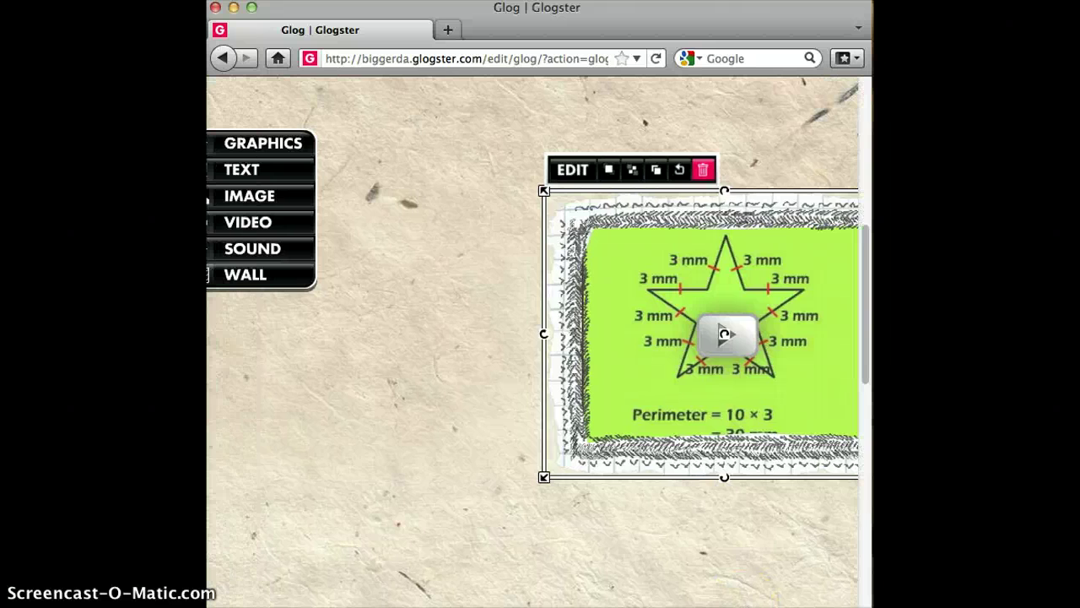
pyautogui.moveTo(866, 363); pyautogui.dragTo(863, 301)
pyautogui.click(289, 410)
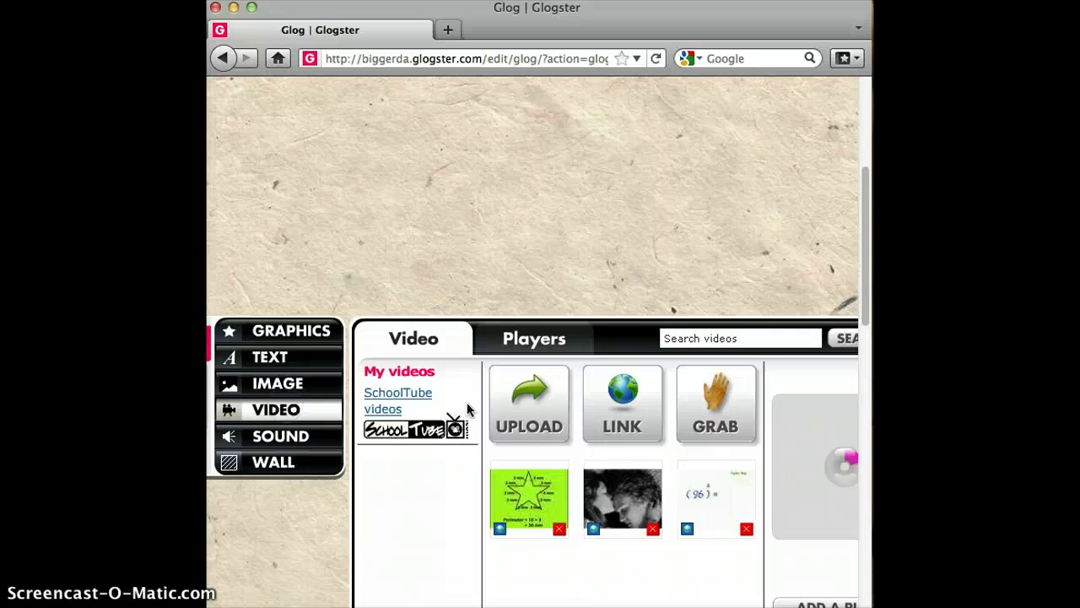
pyautogui.click(707, 498)
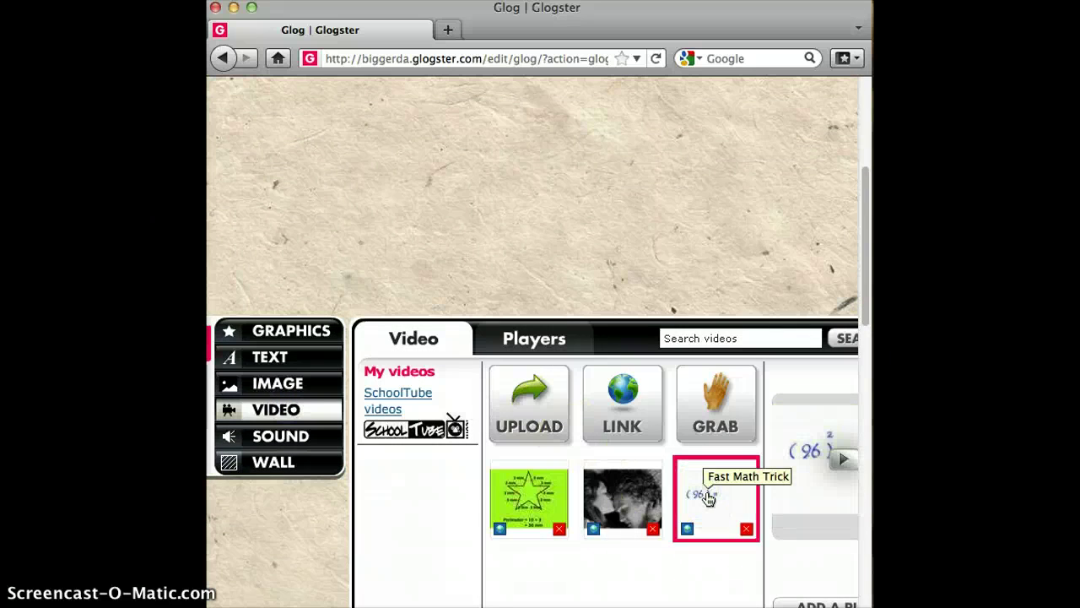
pyautogui.click(531, 339)
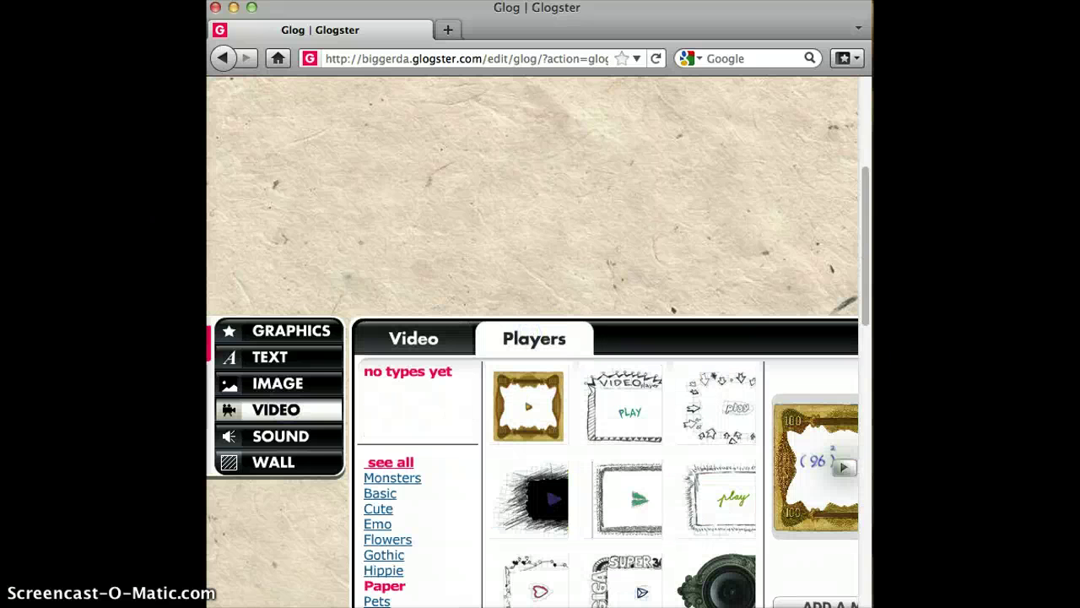
pyautogui.moveTo(869, 232); pyautogui.dragTo(870, 289)
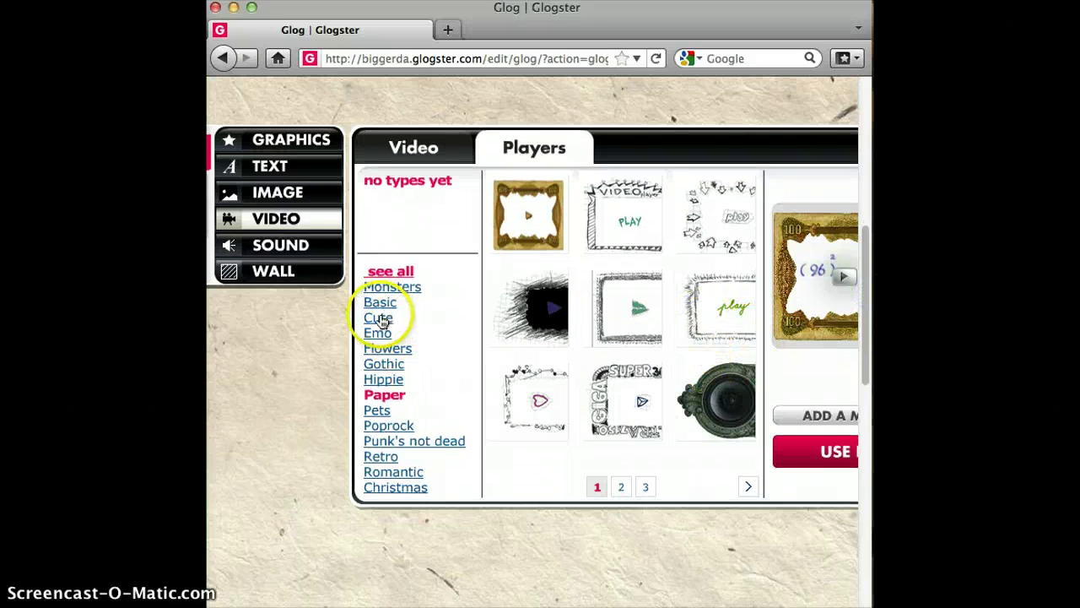
pyautogui.click(382, 303)
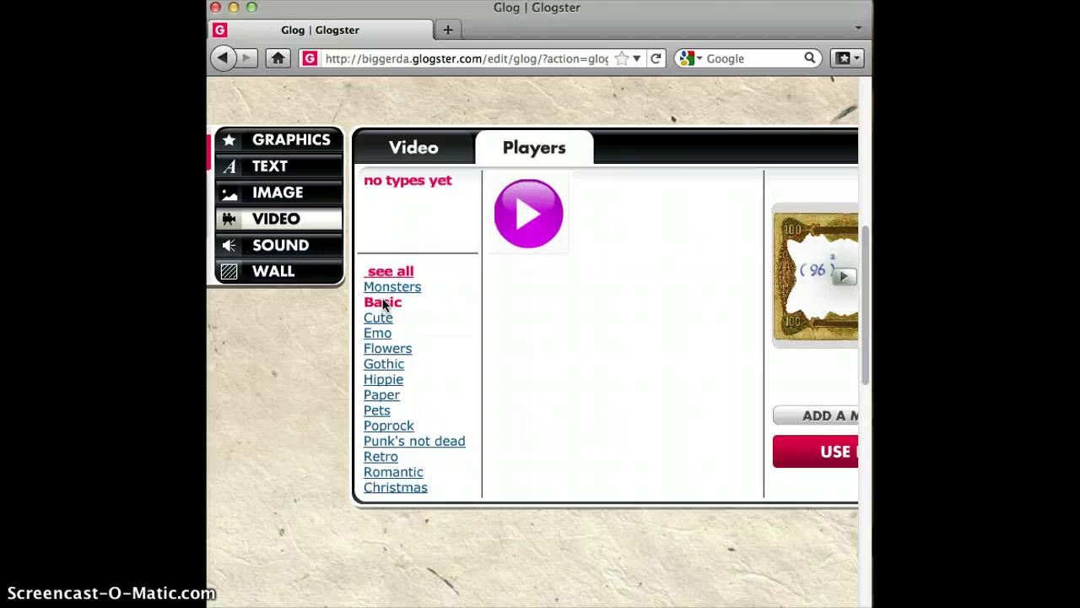
pyautogui.click(514, 247)
pyautogui.click(824, 454)
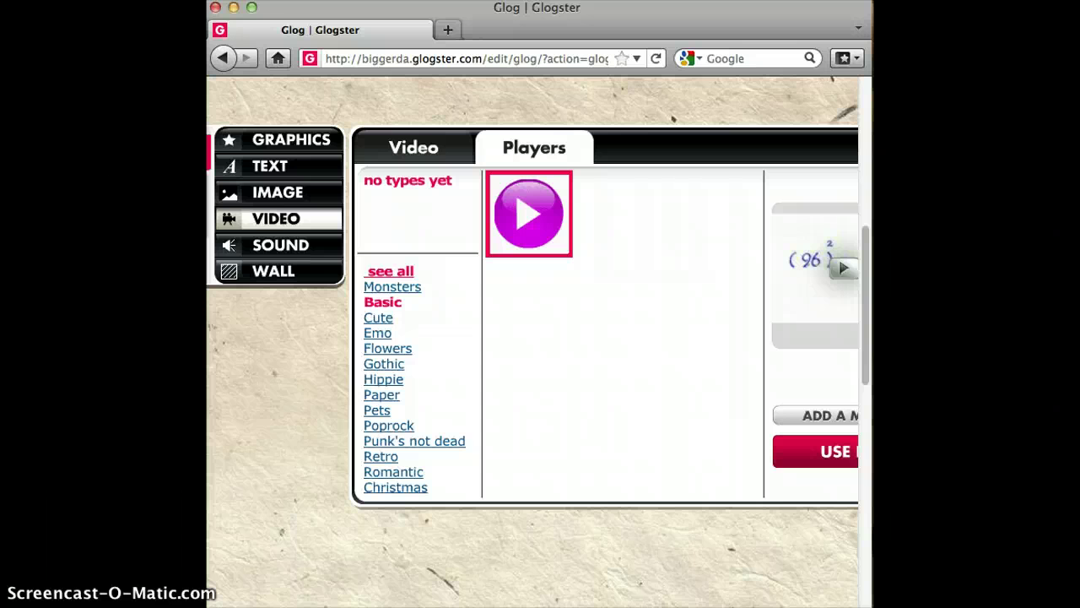
pyautogui.hscroll(2, 531, 337)
pyautogui.click(850, 141)
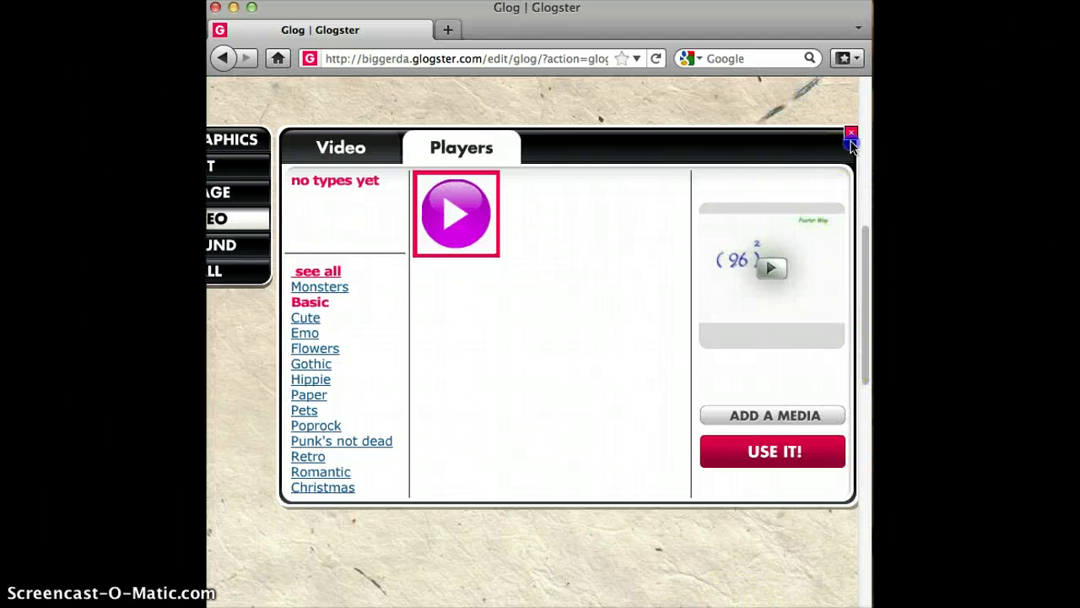
pyautogui.click(851, 135)
# Step: Move the Fast Math Trick video to the lower left of the Perimeter Song video and deselect it
pyautogui.moveTo(611, 285); pyautogui.dragTo(412, 446)
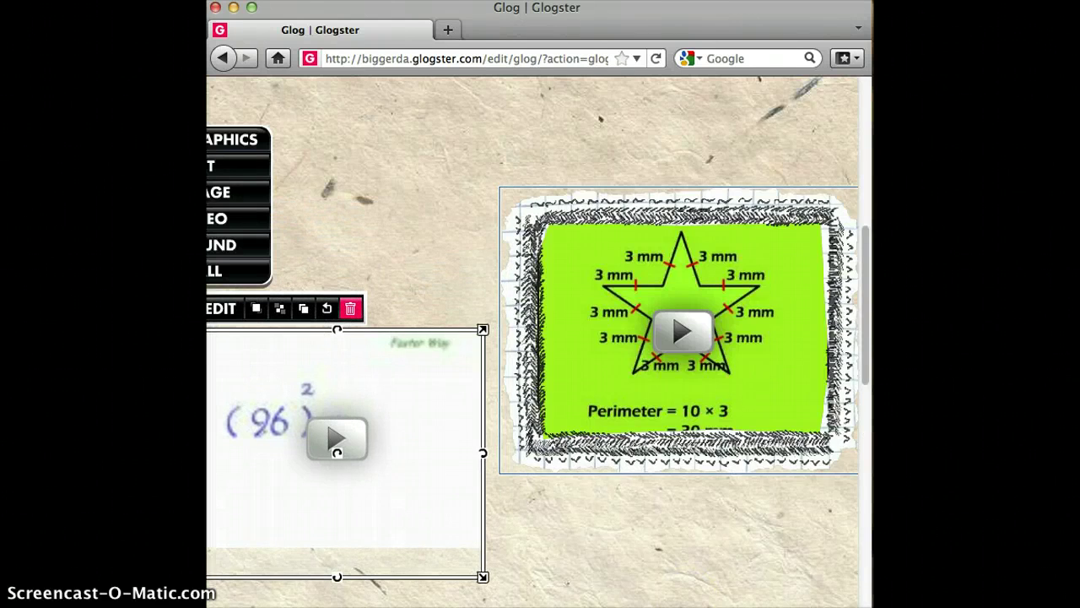
pyautogui.hscroll(-3, 534, 338)
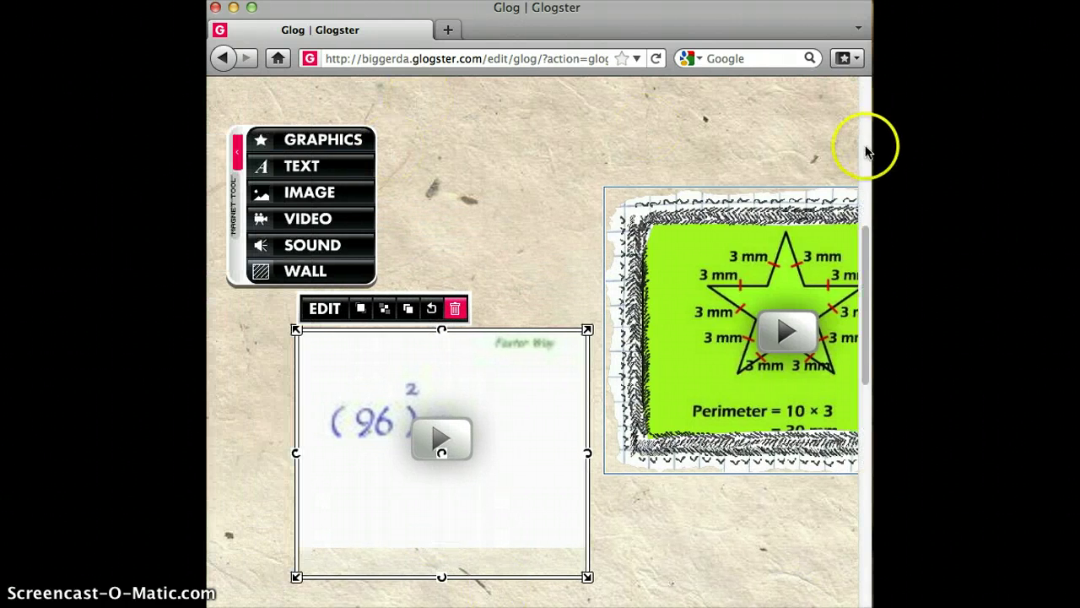
pyautogui.moveTo(866, 151); pyautogui.dragTo(868, 284)
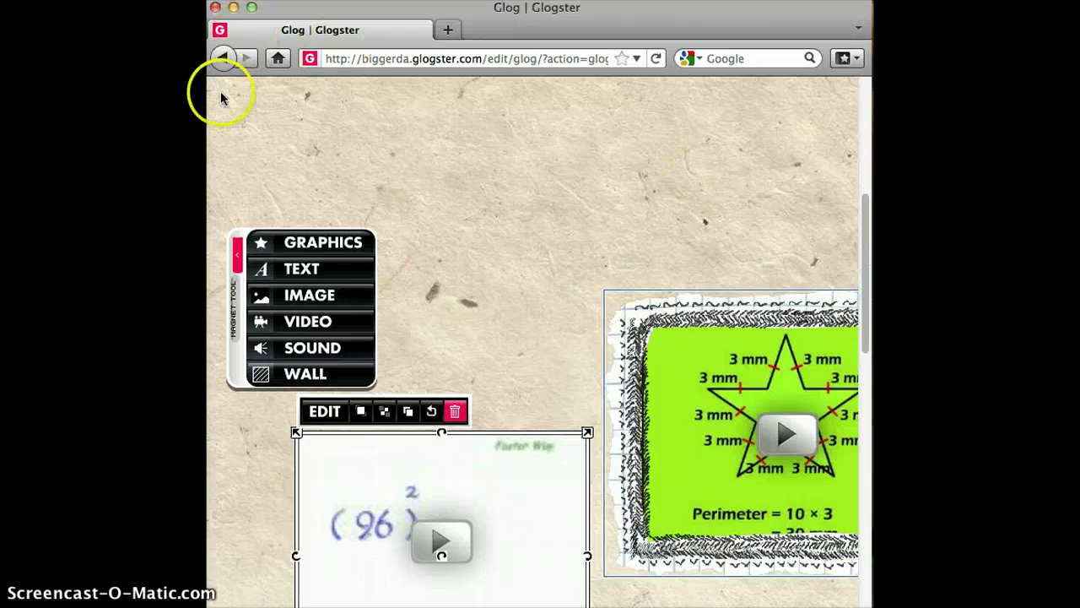
pyautogui.click(212, 108)
pyautogui.click(211, 147)
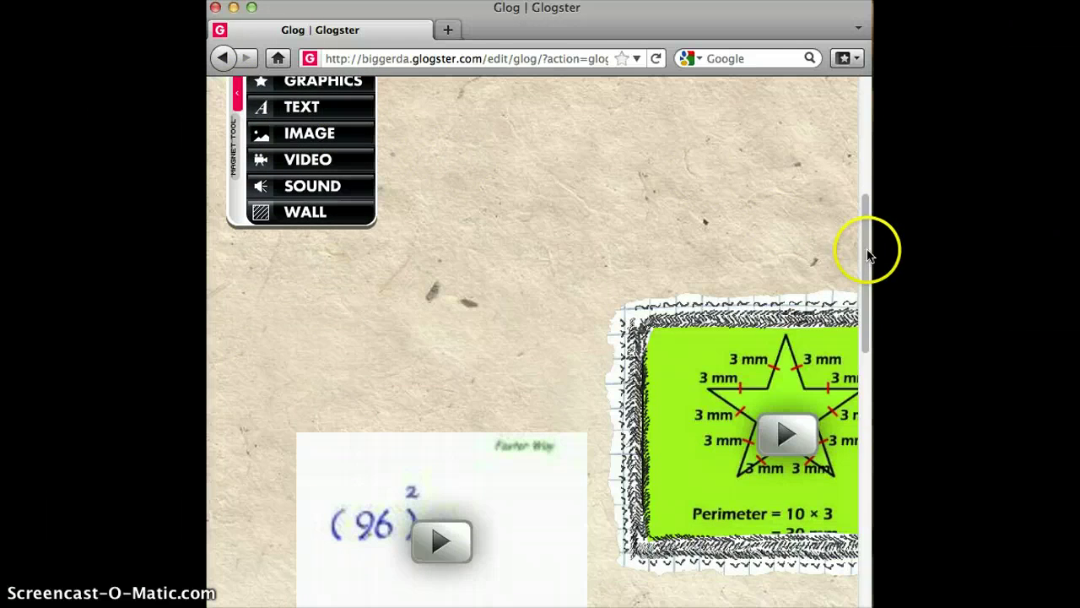
# Step: Add the saved pentagon picture to the glog in the Emo frame of thin crossed black lines and close the image library
pyautogui.moveTo(869, 253); pyautogui.dragTo(864, 214)
pyautogui.click(342, 252)
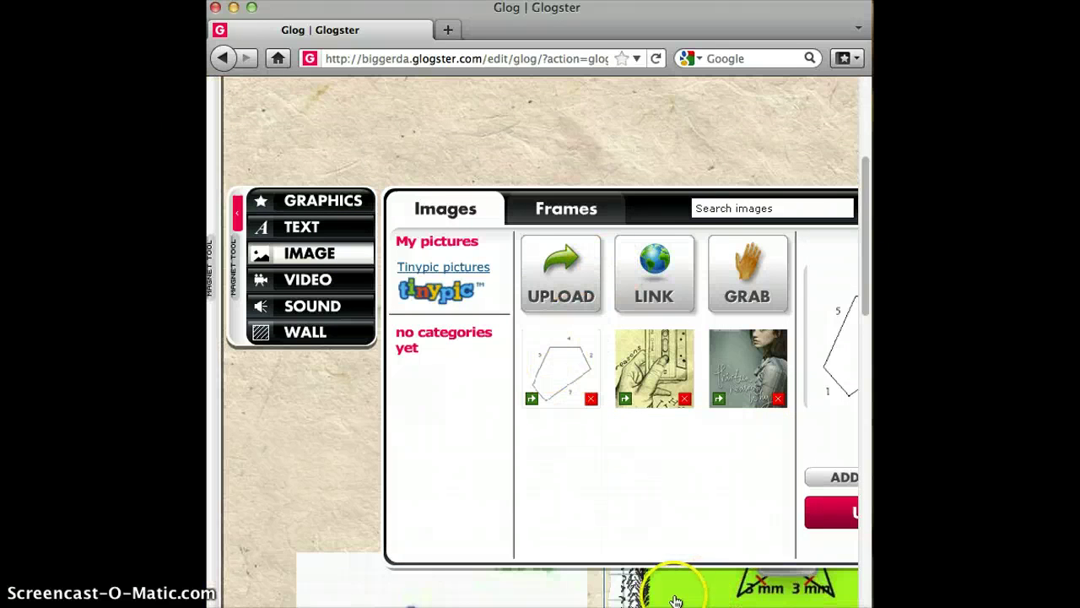
pyautogui.hscroll(3, 687, 579)
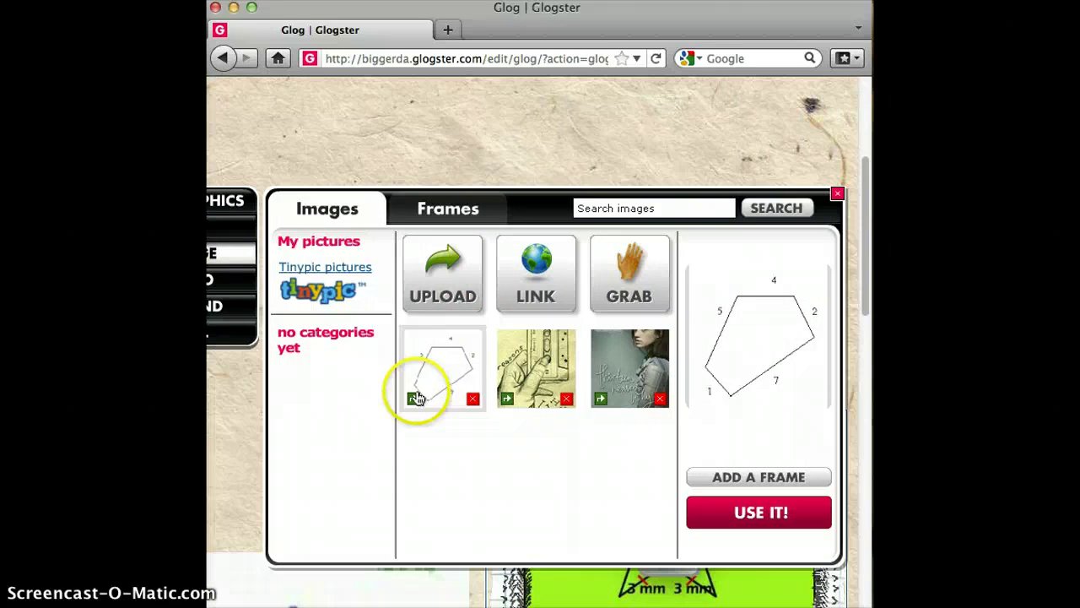
pyautogui.click(449, 360)
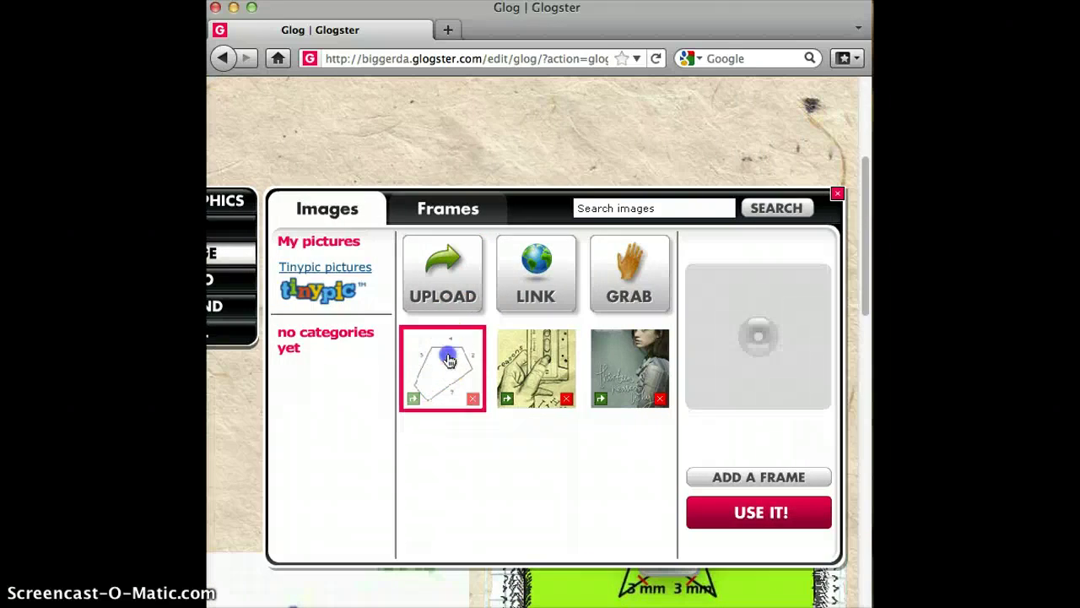
pyautogui.click(445, 208)
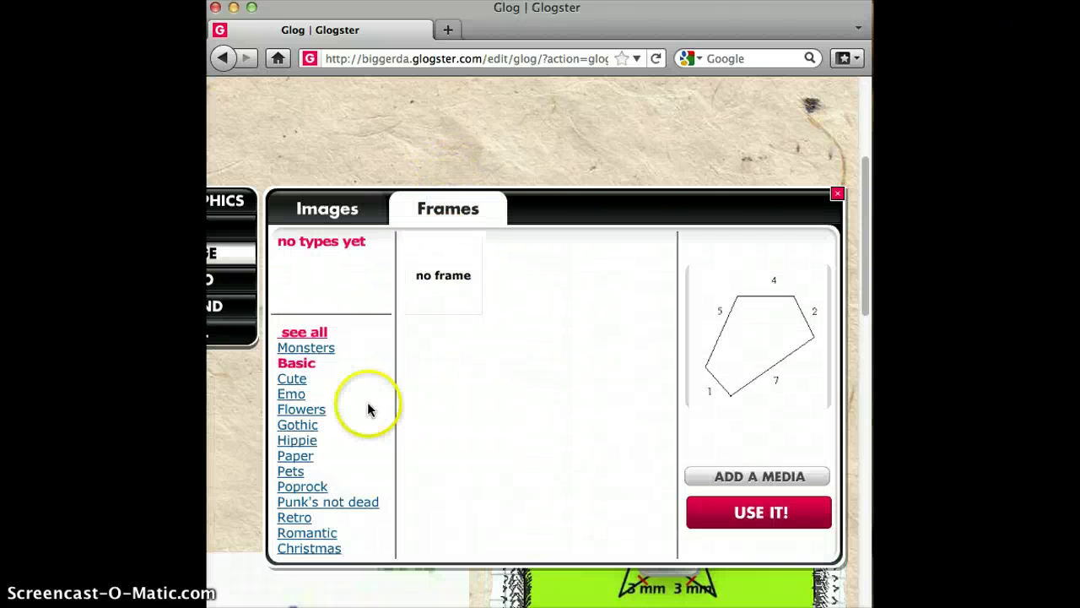
pyautogui.click(304, 410)
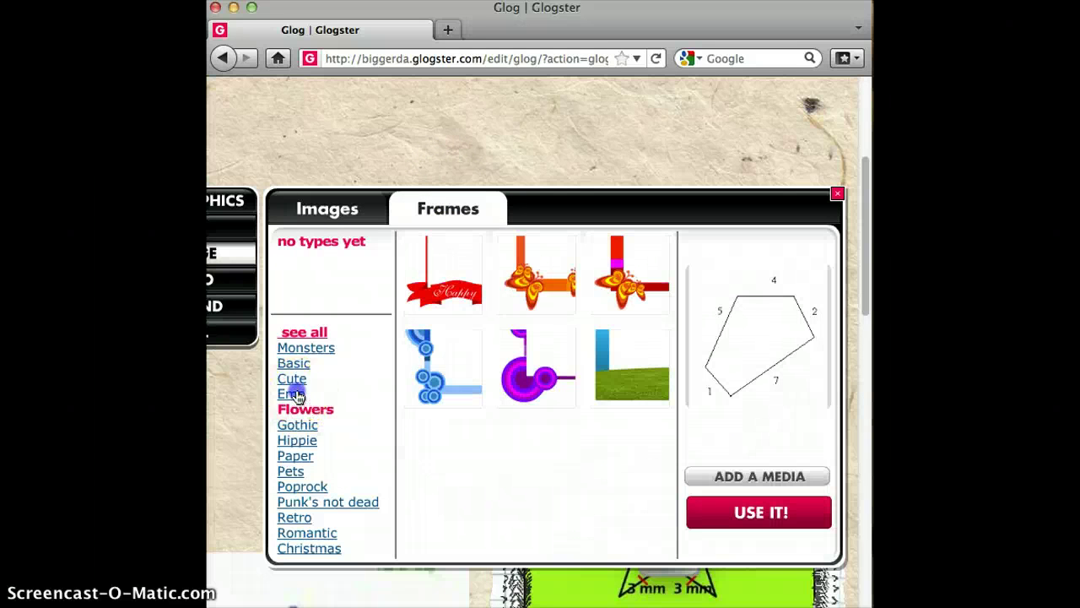
pyautogui.click(296, 394)
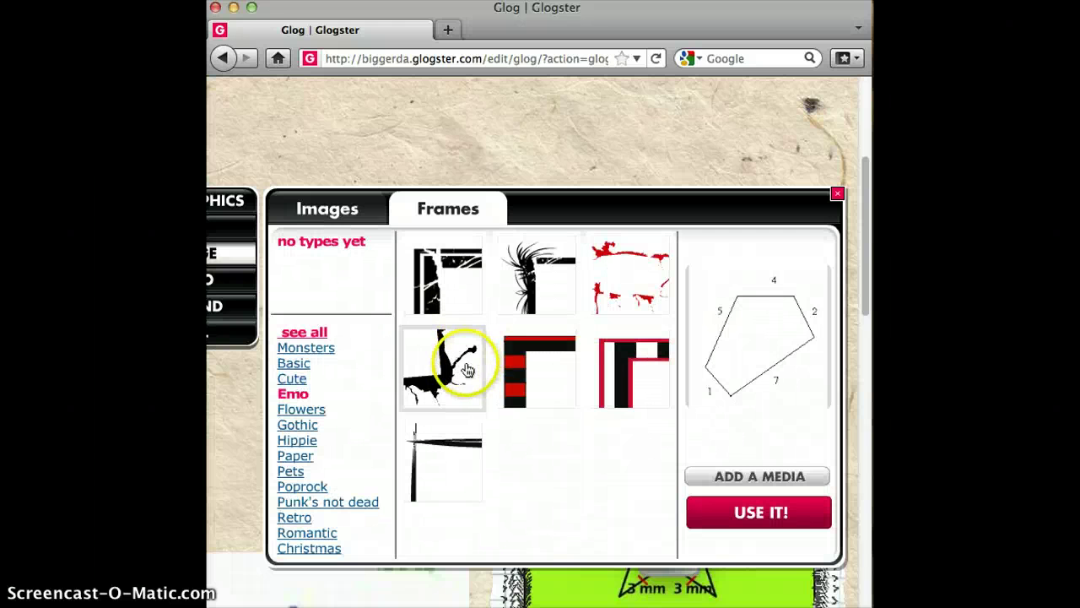
pyautogui.click(462, 441)
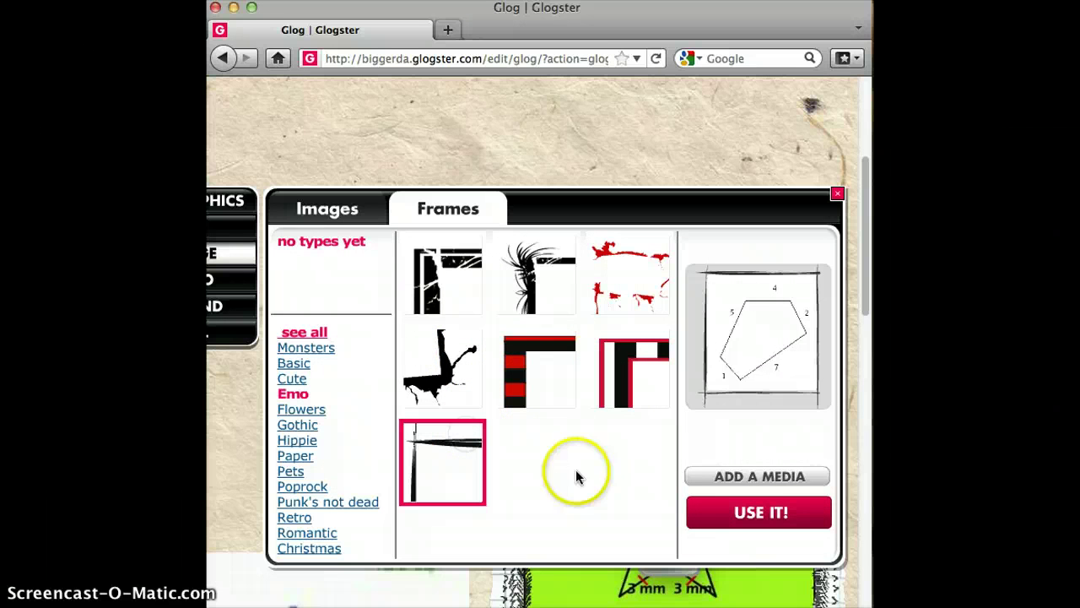
pyautogui.click(762, 523)
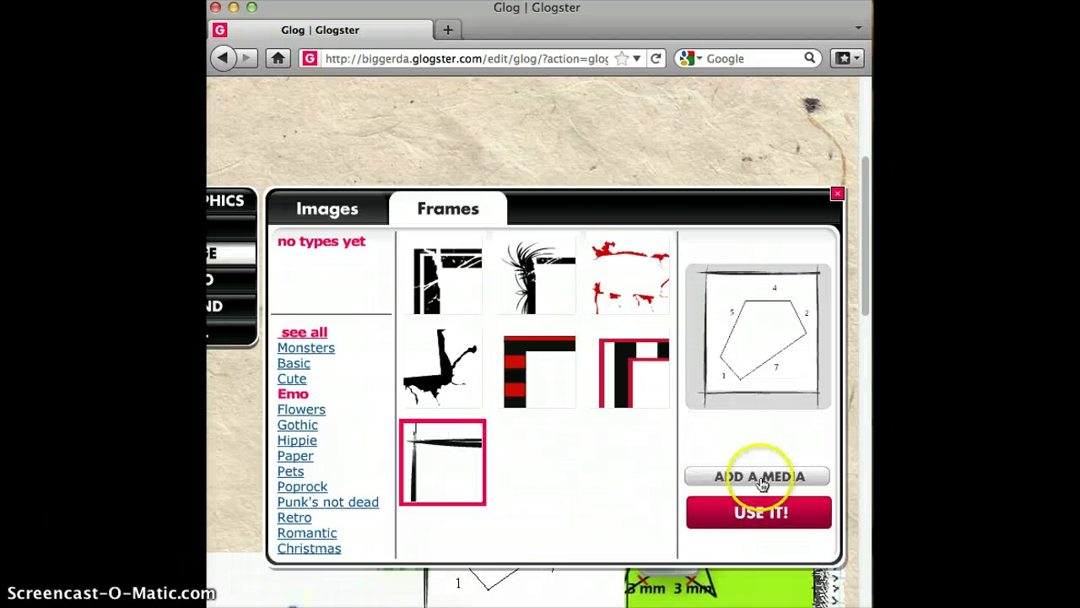
pyautogui.click(836, 195)
# Step: Move the framed pentagon picture into the empty wall area above the Fast Math Trick video
pyautogui.moveTo(529, 543); pyautogui.dragTo(406, 248)
pyautogui.click(366, 242)
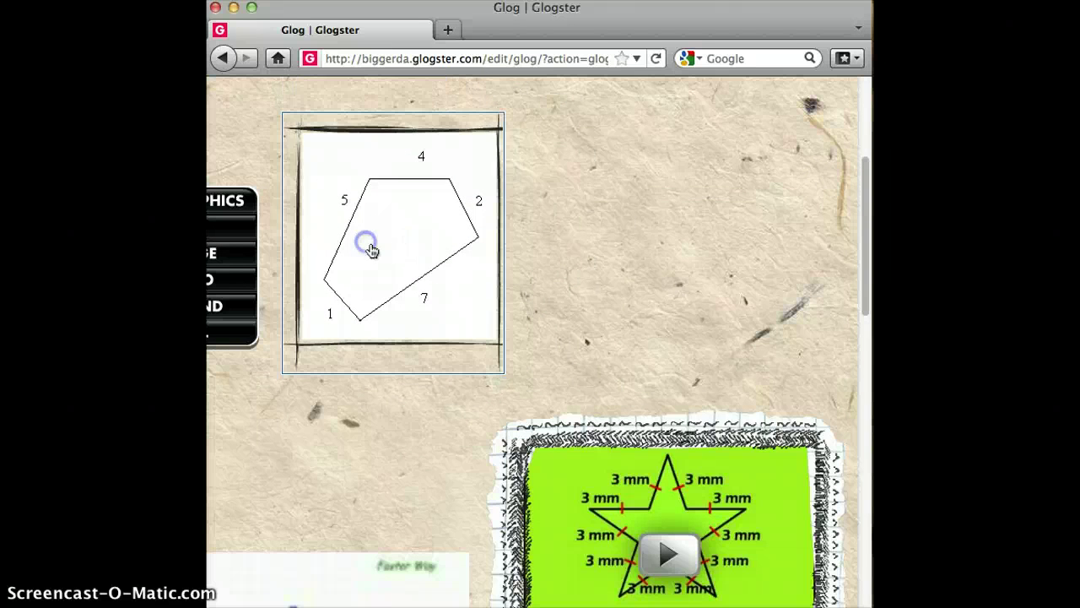
pyautogui.moveTo(440, 283); pyautogui.dragTo(422, 282)
# Step: Shift the Fast Math Trick video down and slightly right, and the Perimeter Song video slightly up and right
pyautogui.moveTo(863, 306); pyautogui.dragTo(866, 362)
pyautogui.moveTo(402, 552); pyautogui.dragTo(418, 607)
pyautogui.moveTo(340, 548); pyautogui.dragTo(347, 549)
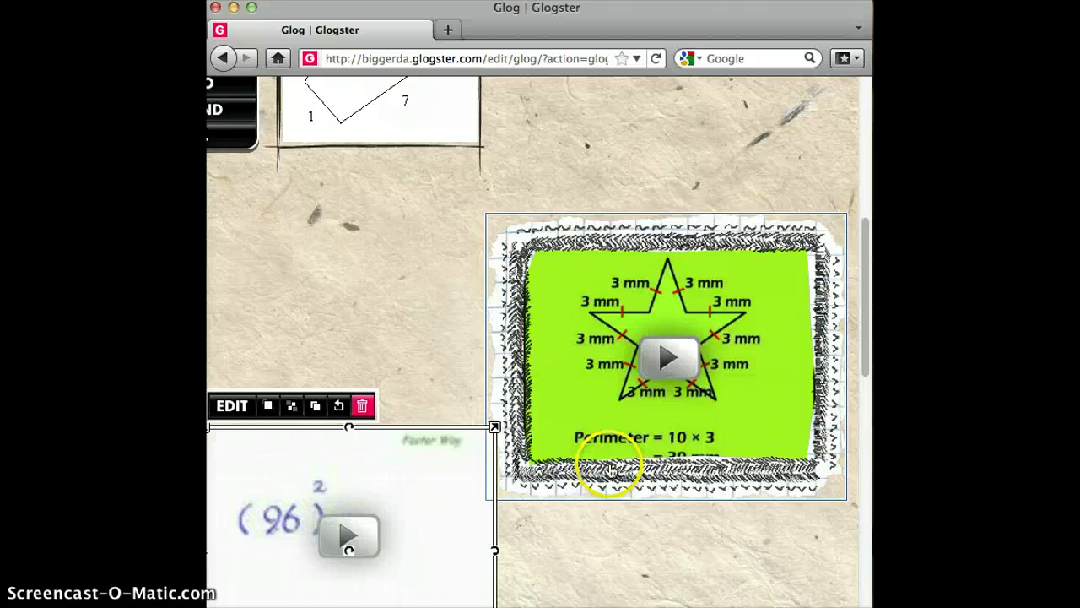
pyautogui.moveTo(615, 465); pyautogui.dragTo(637, 439)
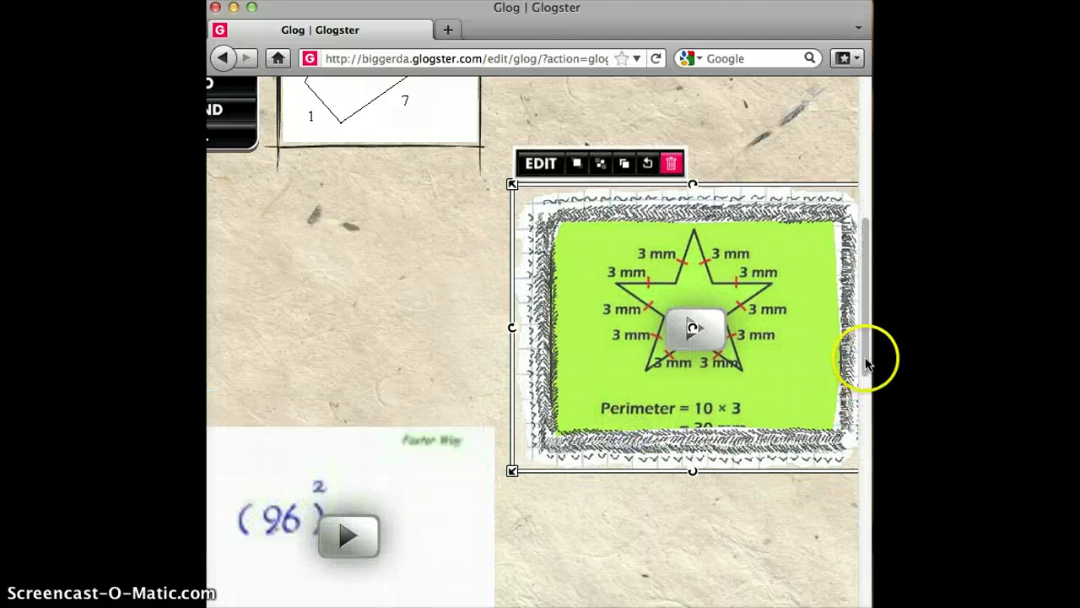
# Step: Move the framed pentagon picture slightly down and left on the glog and deselect it
pyautogui.scroll(5, 866, 362)
pyautogui.click(436, 458)
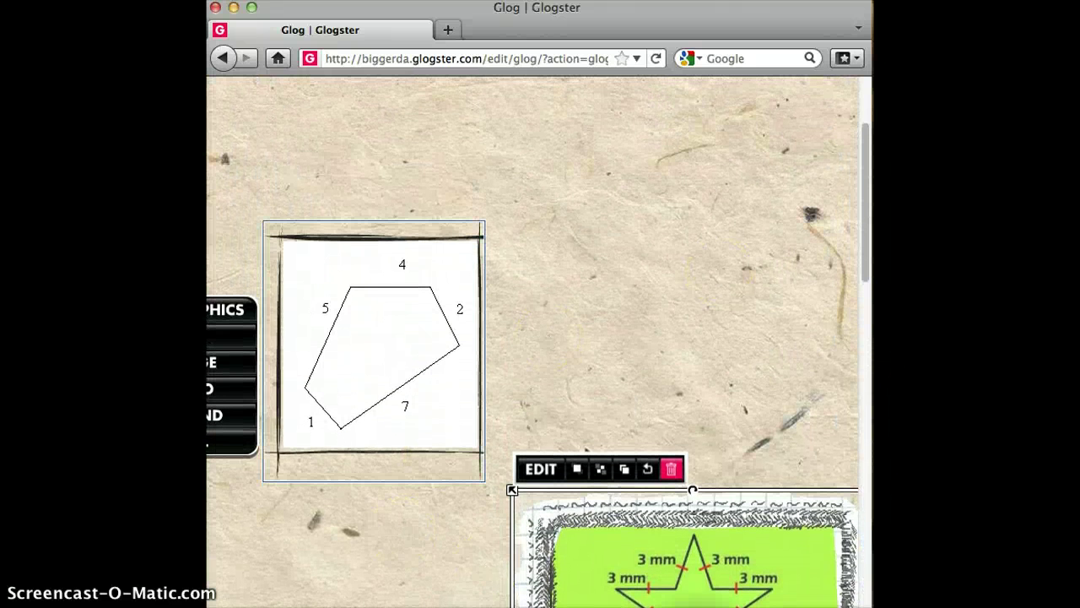
pyautogui.hscroll(-3, 514, 588)
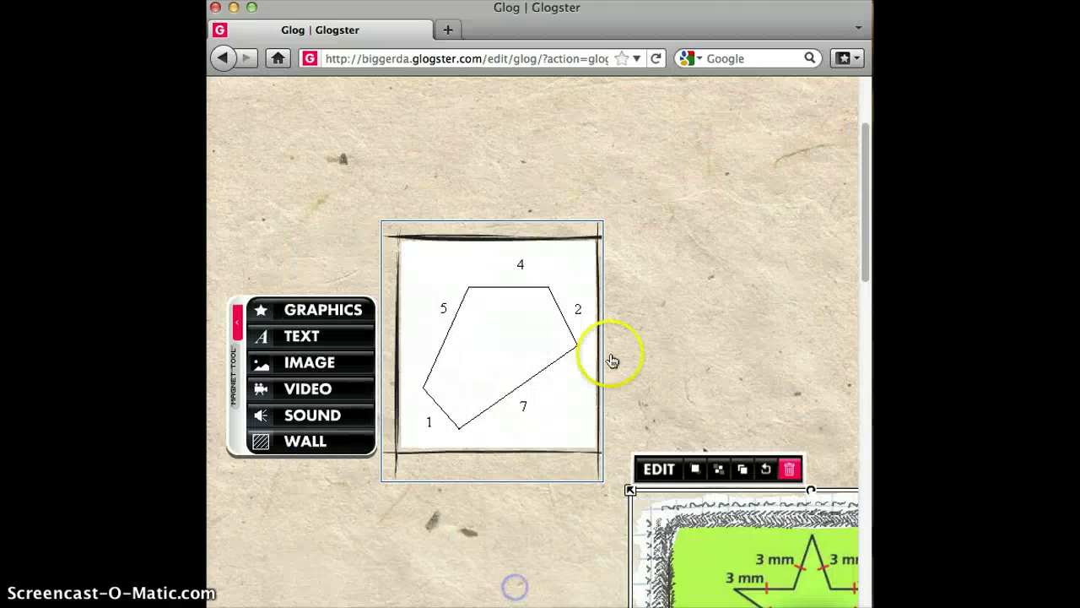
pyautogui.moveTo(572, 347); pyautogui.dragTo(526, 417)
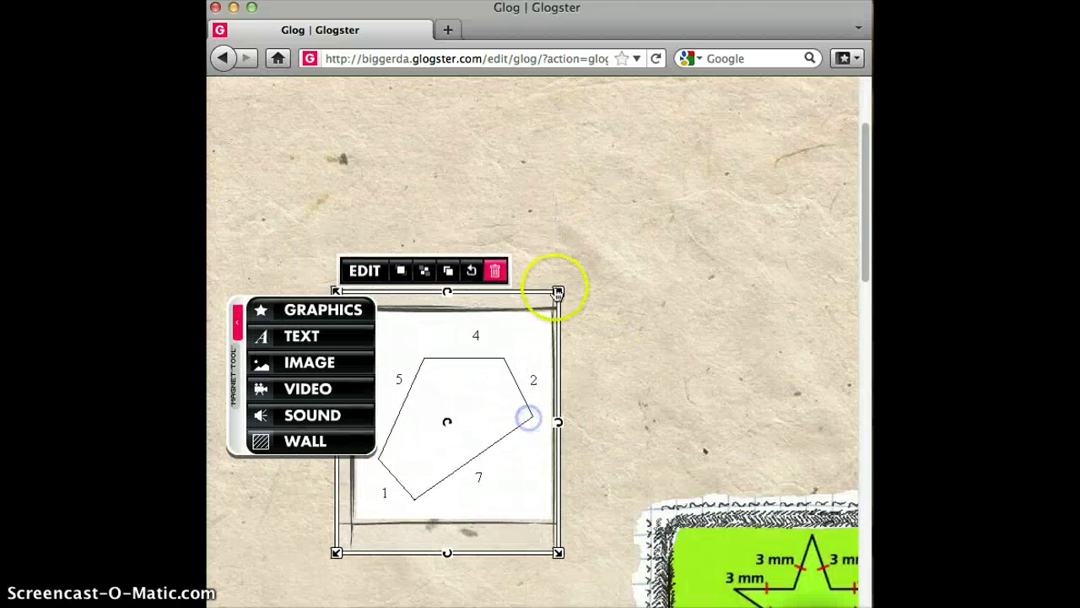
pyautogui.click(595, 269)
# Step: Add the Emo title with the black brushstroke banner to the glog and close the text library
pyautogui.moveTo(864, 235)
pyautogui.mouseDown()
pyautogui.moveTo(861, 185)
pyautogui.moveTo(861, 228)
pyautogui.mouseUp()
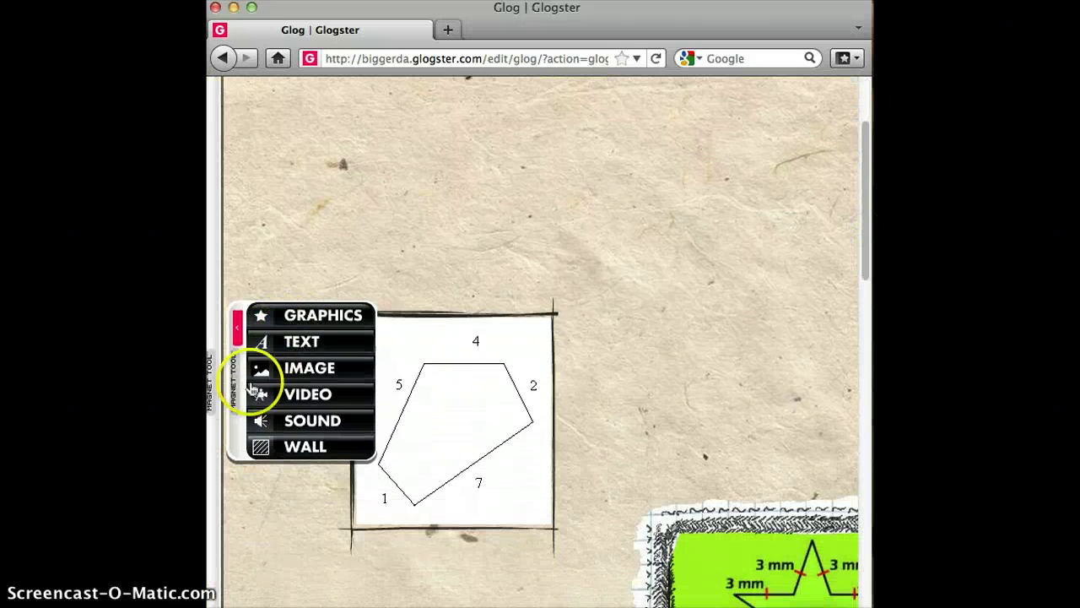
pyautogui.click(289, 341)
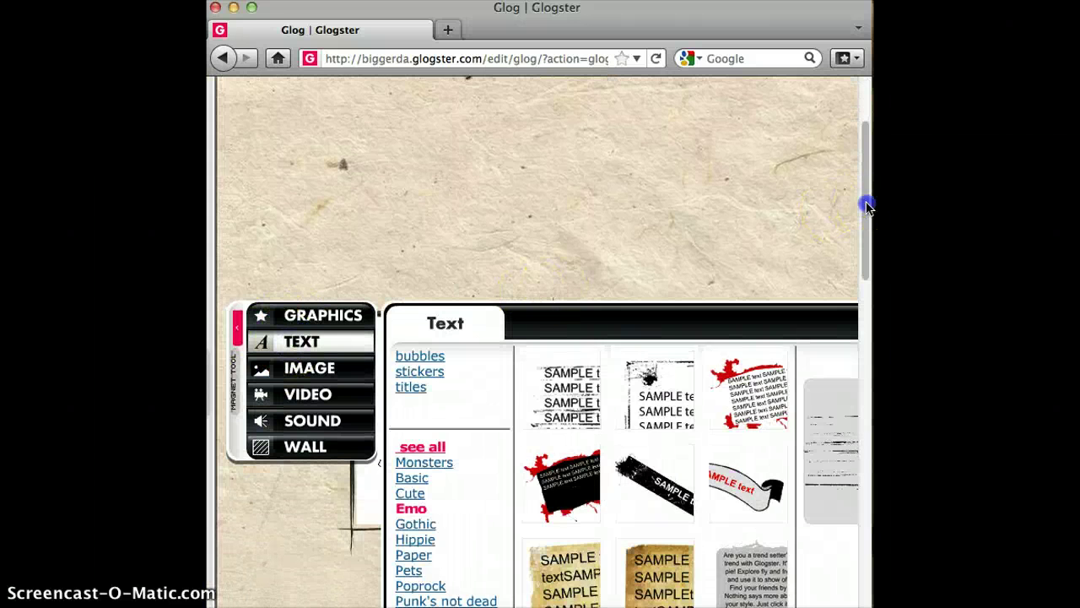
pyautogui.moveTo(868, 200); pyautogui.dragTo(869, 253)
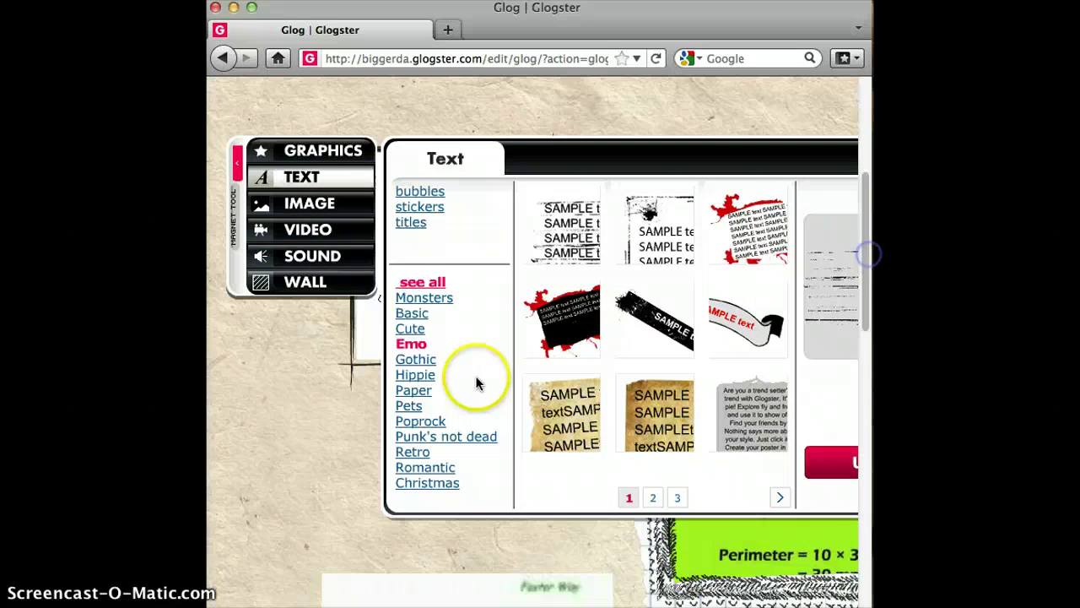
pyautogui.click(421, 224)
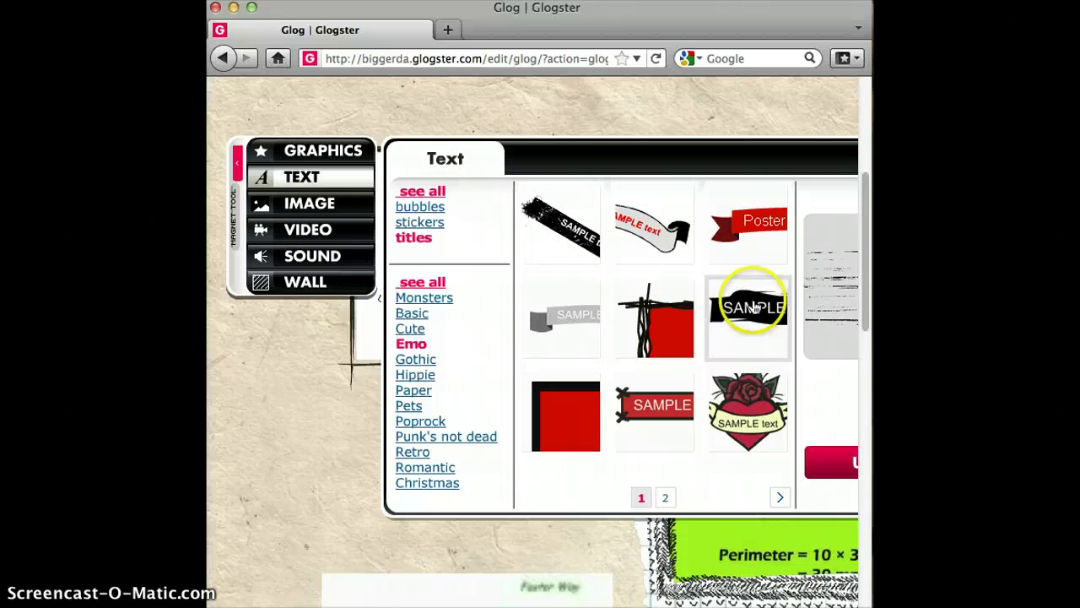
pyautogui.click(753, 309)
pyautogui.click(840, 480)
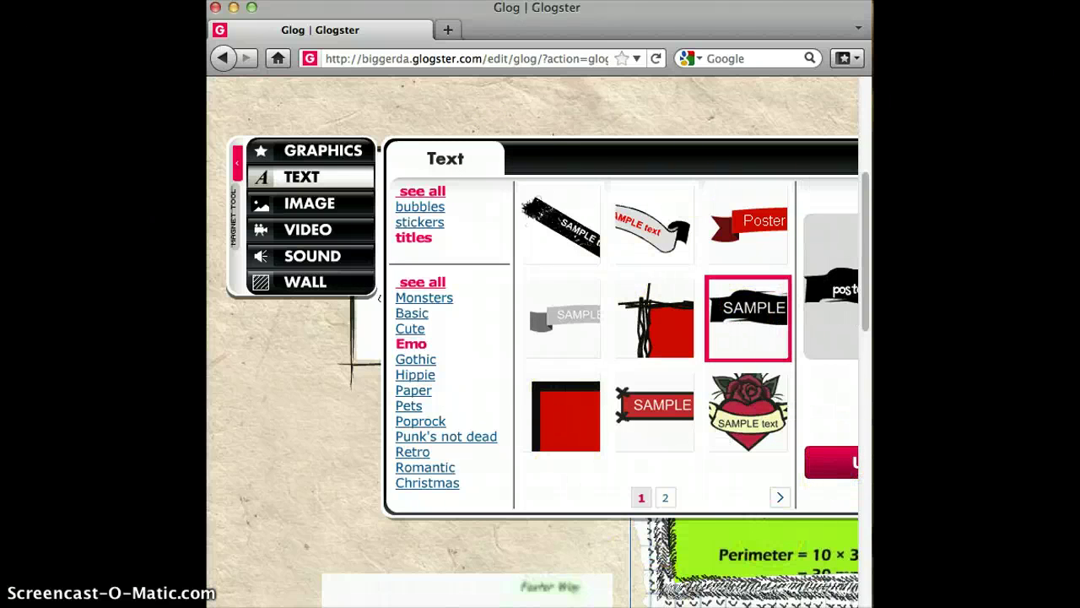
pyautogui.hscroll(4, 815, 597)
pyautogui.click(779, 144)
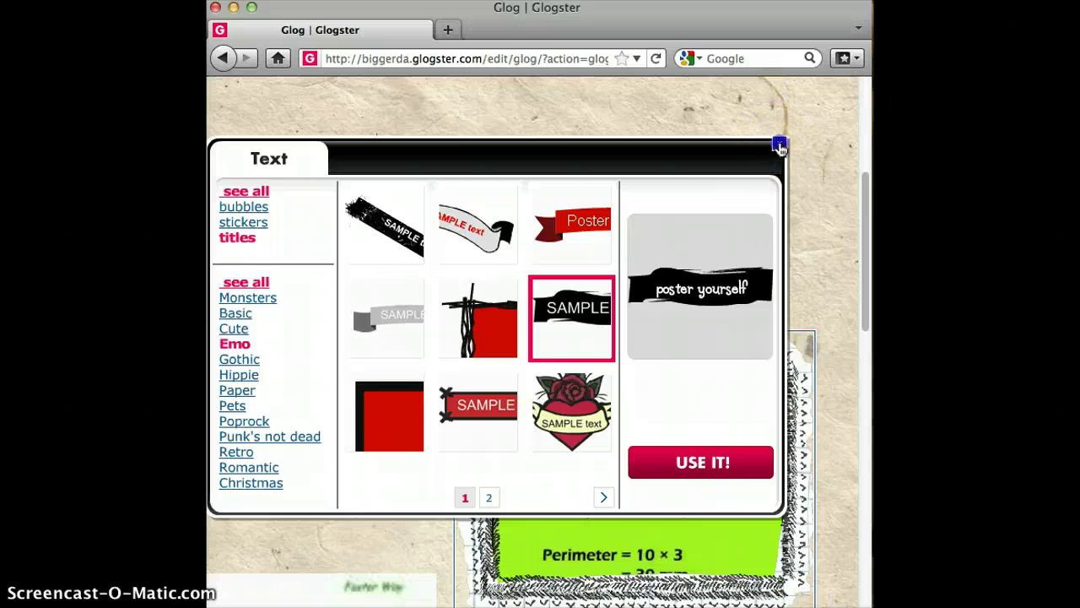
# Step: Move the black "poster yourself" title banner near the top of the glog, above and right of the pentagon picture
pyautogui.moveTo(425, 468); pyautogui.dragTo(480, 191)
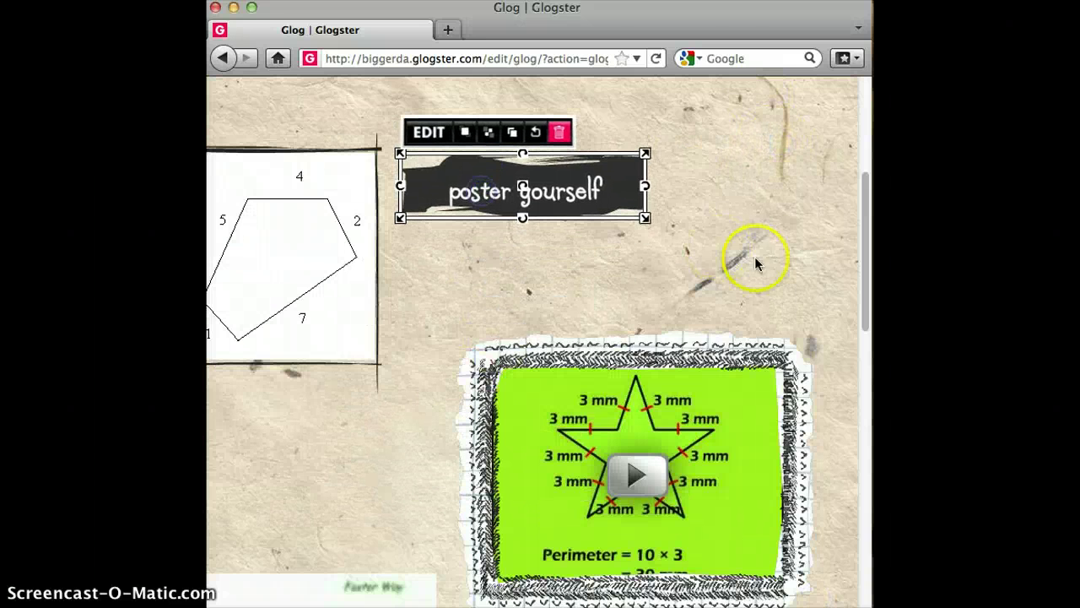
pyautogui.moveTo(865, 281); pyautogui.dragTo(869, 192)
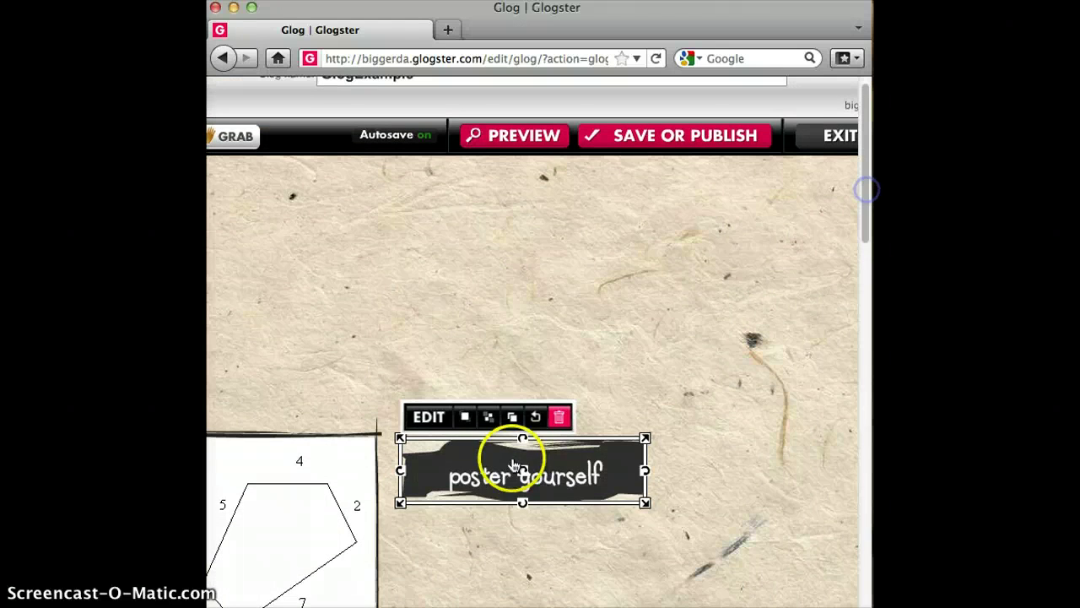
pyautogui.moveTo(515, 464); pyautogui.dragTo(450, 273)
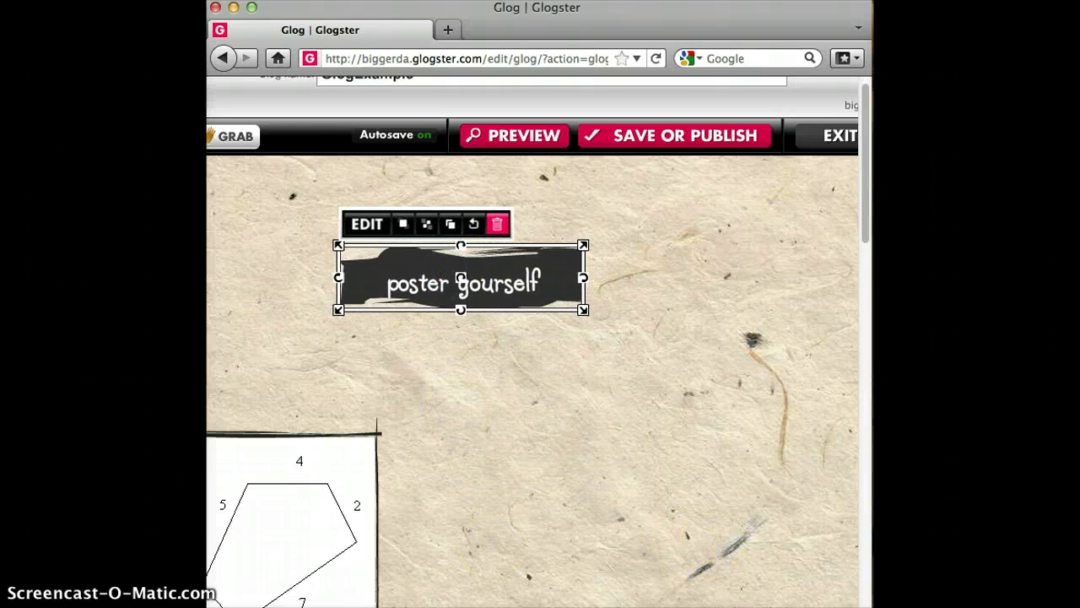
# Step: Enlarge the "poster yourself" title banner to well over one and a half times its width and move it up and left
pyautogui.hscroll(-5, 532, 338)
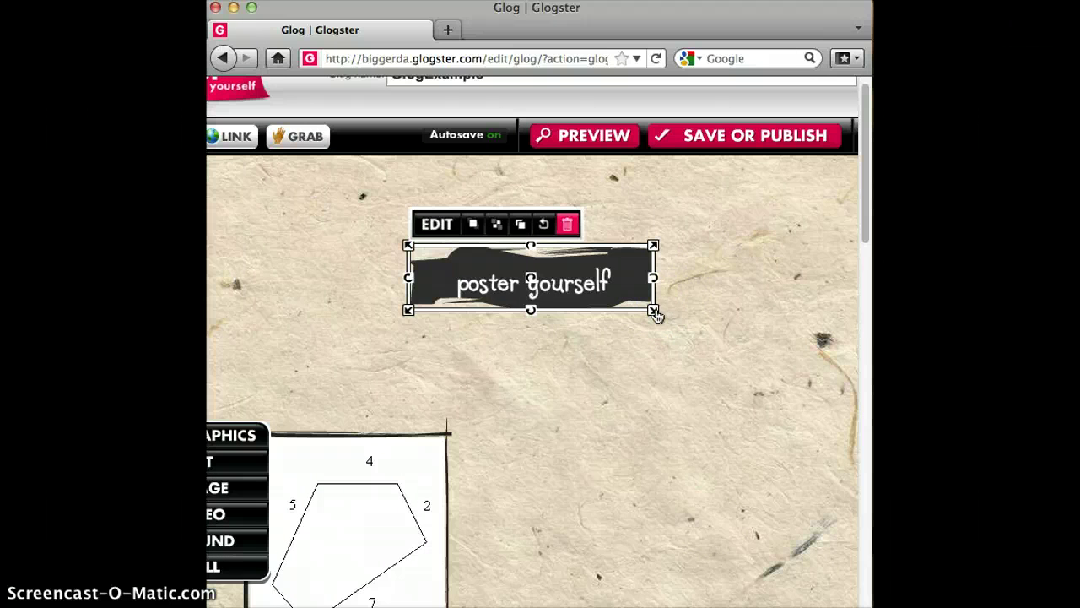
pyautogui.moveTo(656, 312); pyautogui.dragTo(789, 359)
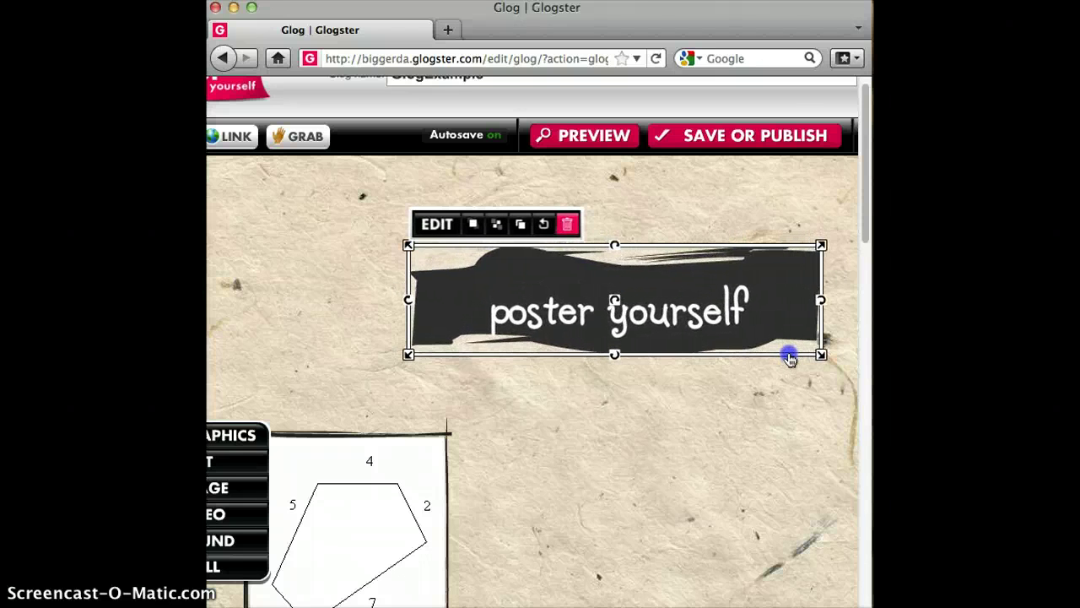
pyautogui.moveTo(721, 332); pyautogui.dragTo(649, 303)
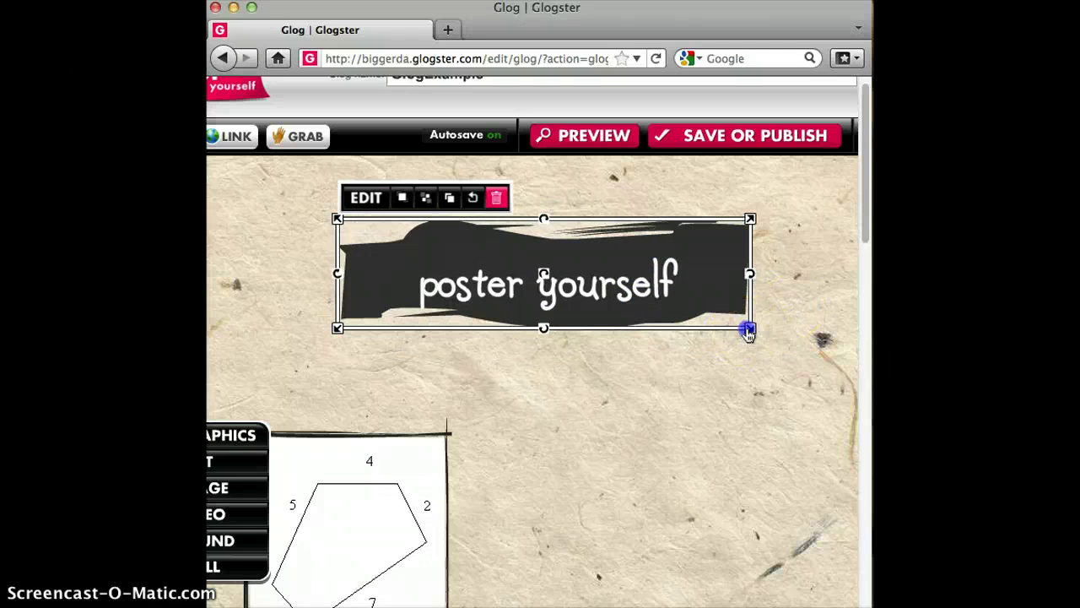
# Step: Widen the title banner slightly more and tilt it a few degrees counterclockwise, shifting it slightly left
pyautogui.moveTo(748, 333); pyautogui.dragTo(763, 338)
pyautogui.moveTo(770, 278); pyautogui.dragTo(789, 265)
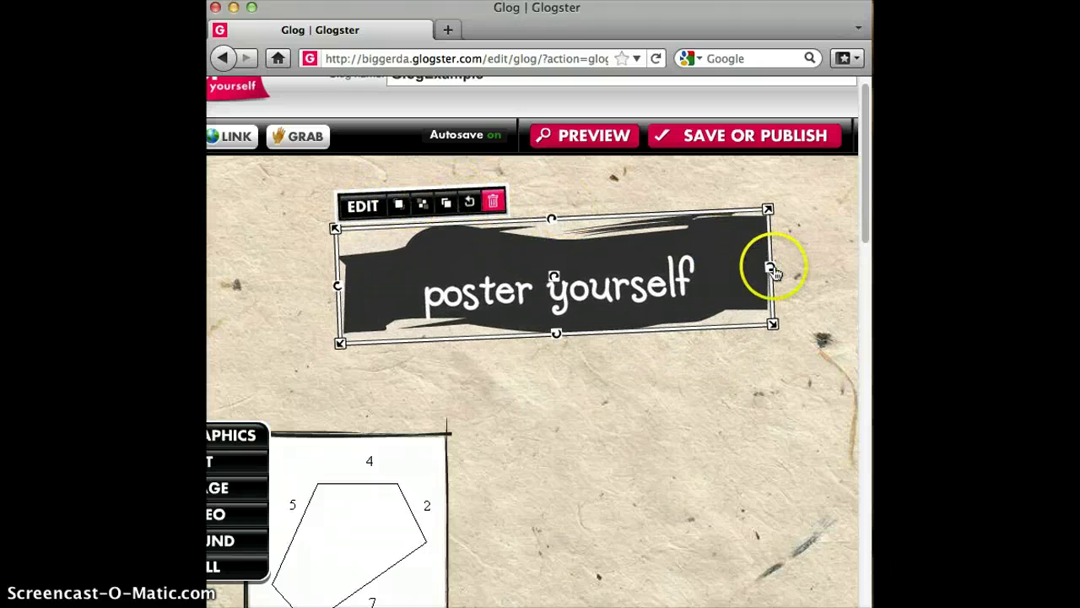
pyautogui.moveTo(773, 270); pyautogui.dragTo(728, 254)
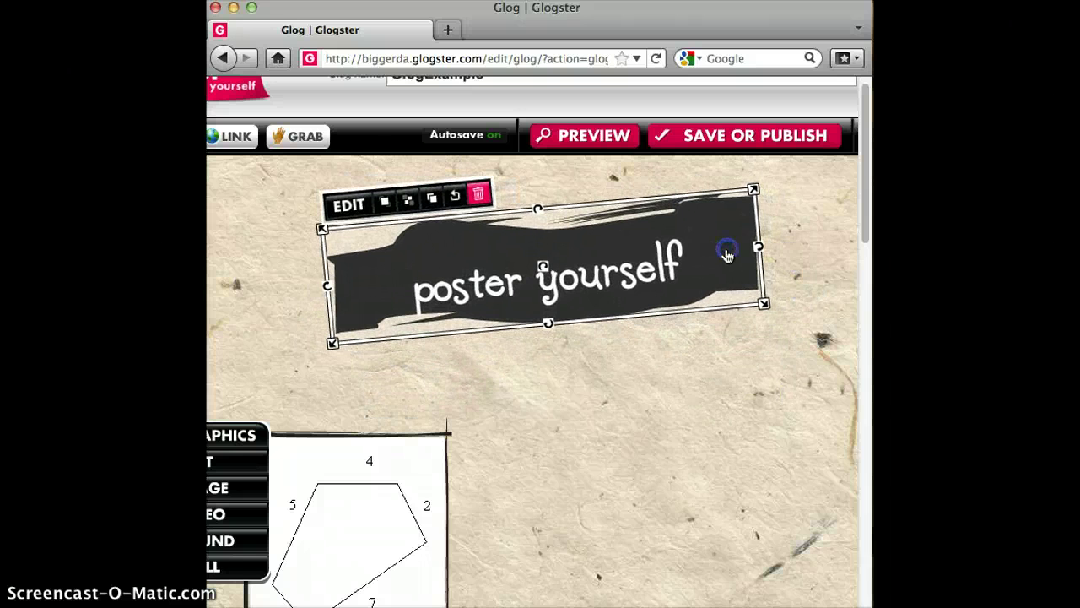
# Step: Recolor the title banner's brushstroke graphic to bright green and finish editing it
pyautogui.click(352, 207)
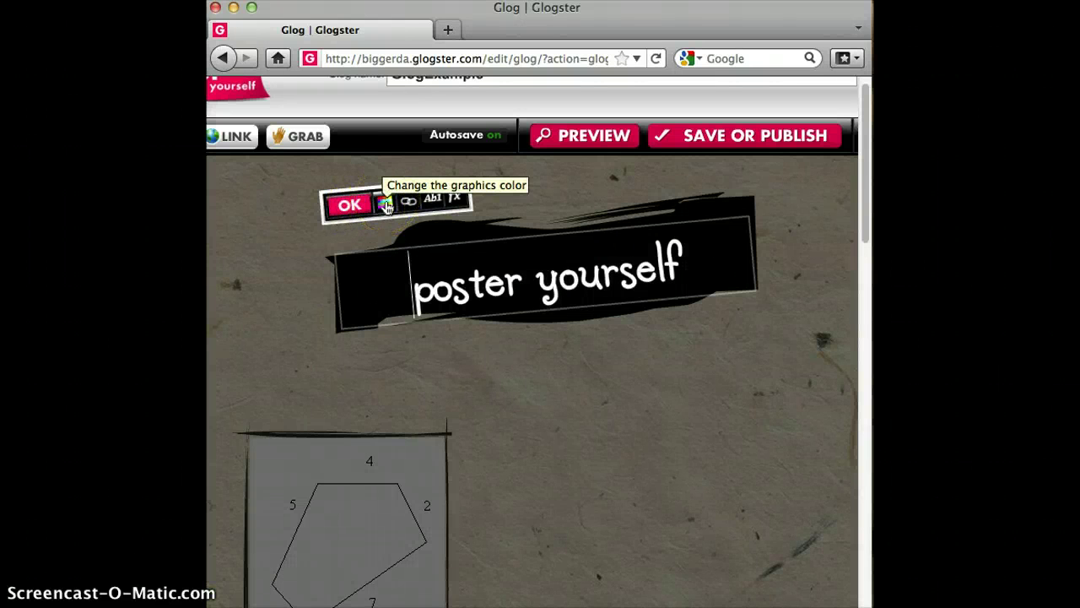
pyautogui.click(385, 205)
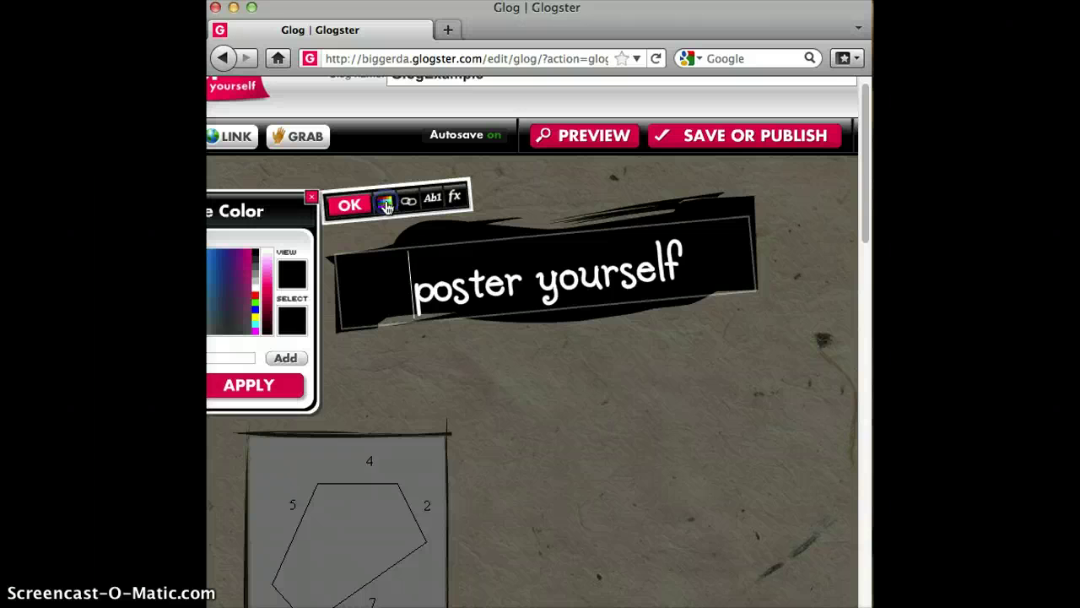
pyautogui.click(518, 275)
pyautogui.hscroll(-3, 533, 337)
pyautogui.click(352, 256)
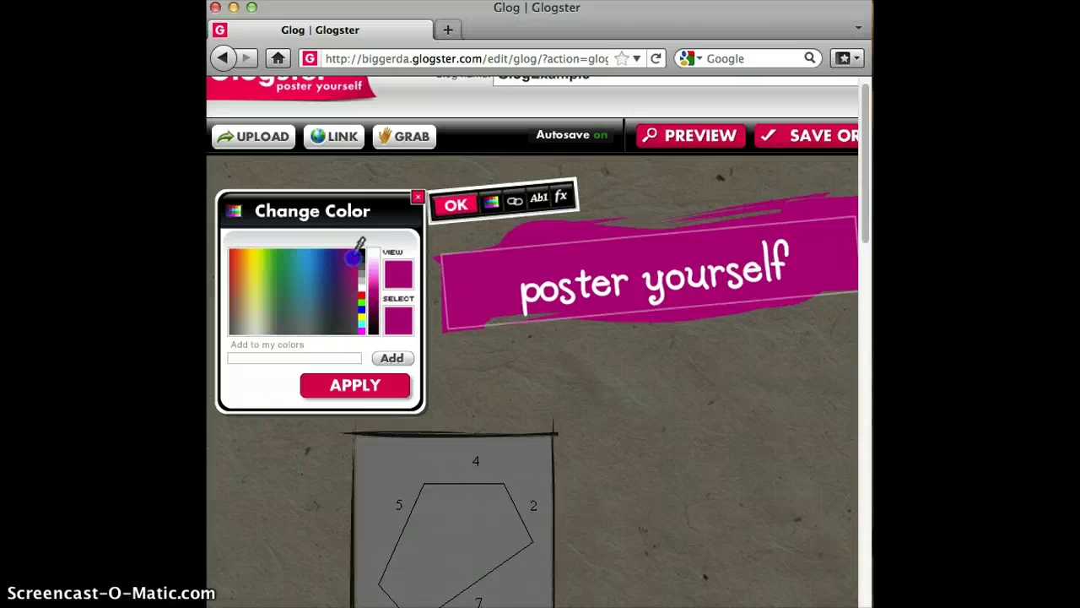
pyautogui.click(250, 275)
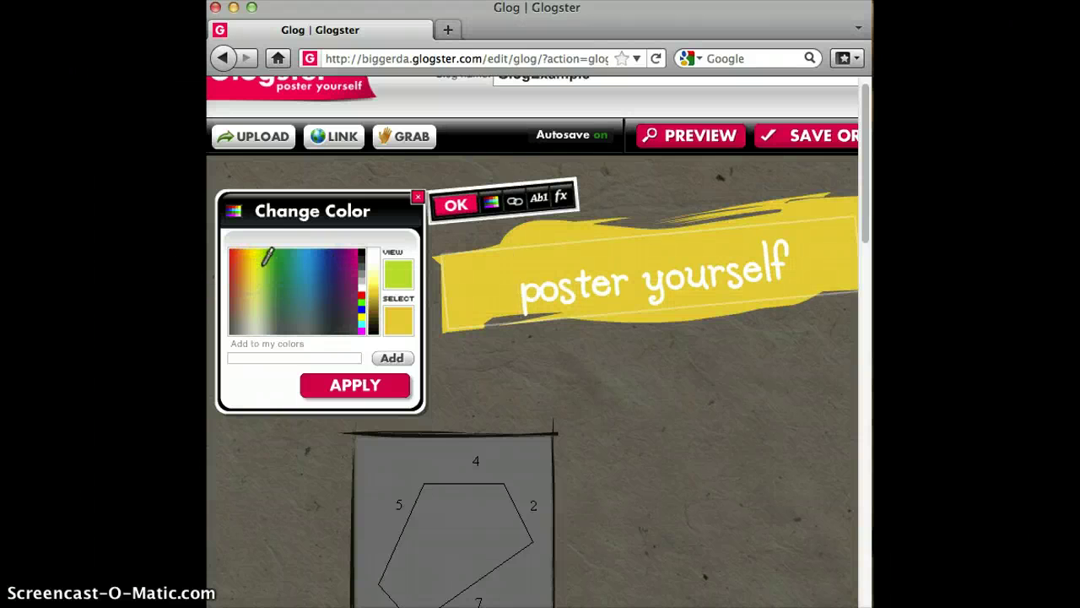
pyautogui.click(293, 286)
pyautogui.click(271, 263)
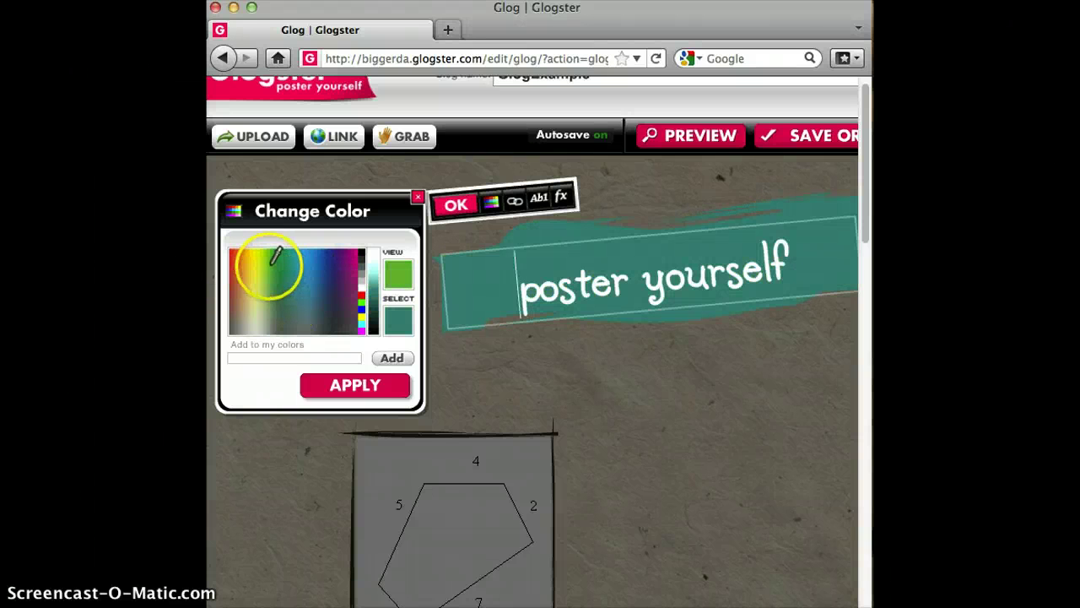
pyautogui.click(373, 384)
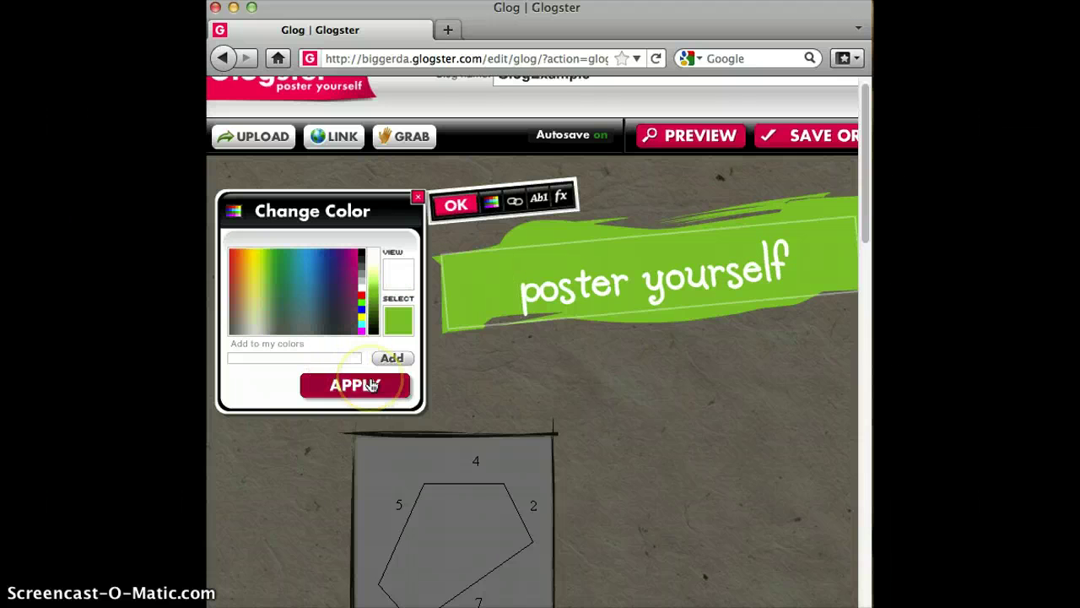
pyautogui.click(372, 384)
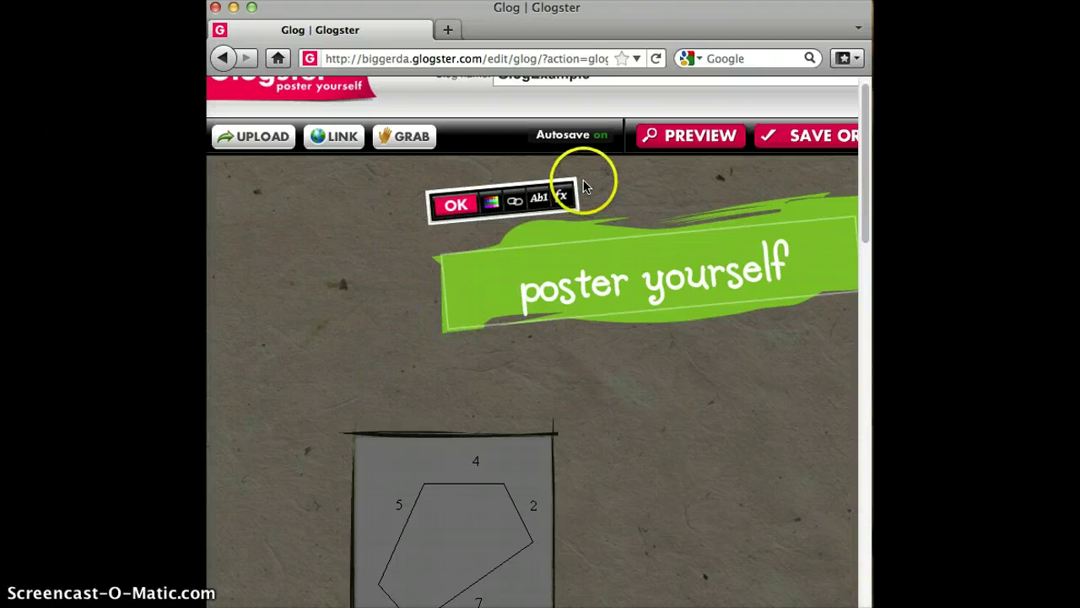
pyautogui.click(468, 203)
# Step: Replace the green banner's title text with "All About Math"
pyautogui.click(512, 265)
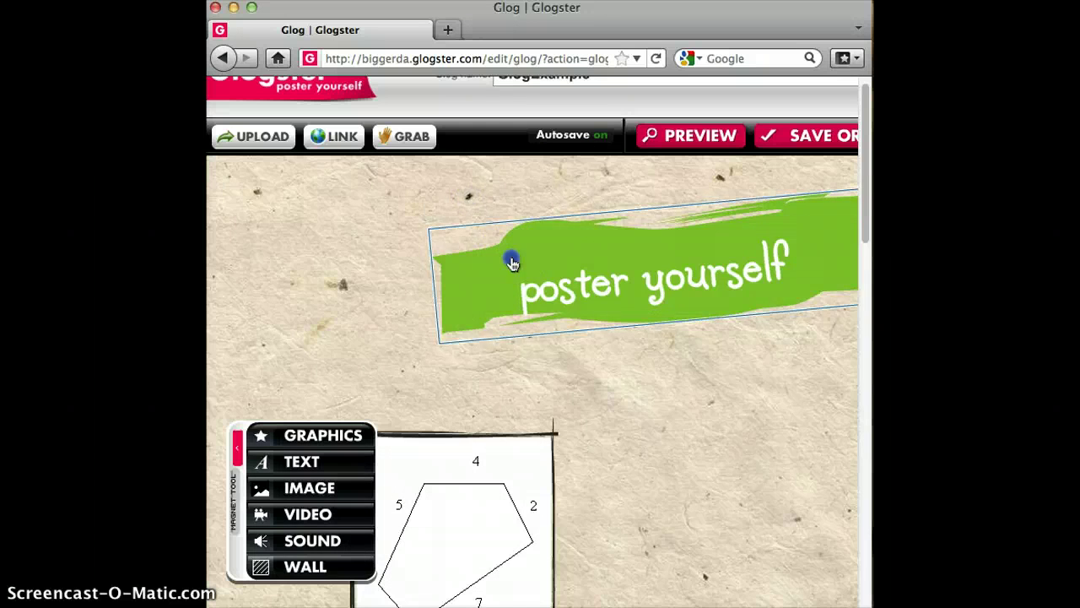
pyautogui.click(455, 206)
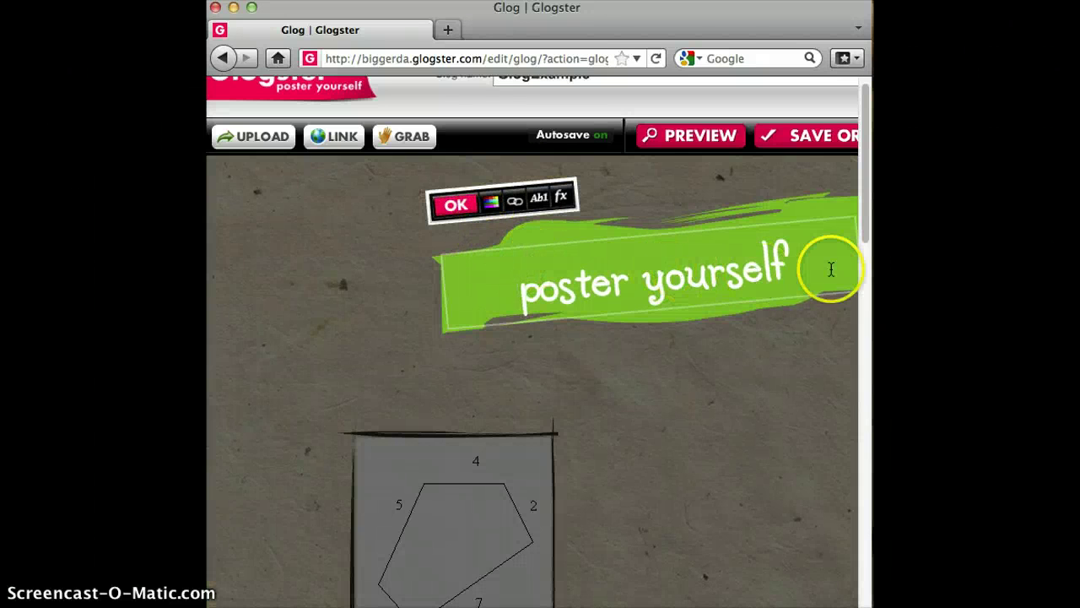
pyautogui.moveTo(821, 266); pyautogui.dragTo(521, 295)
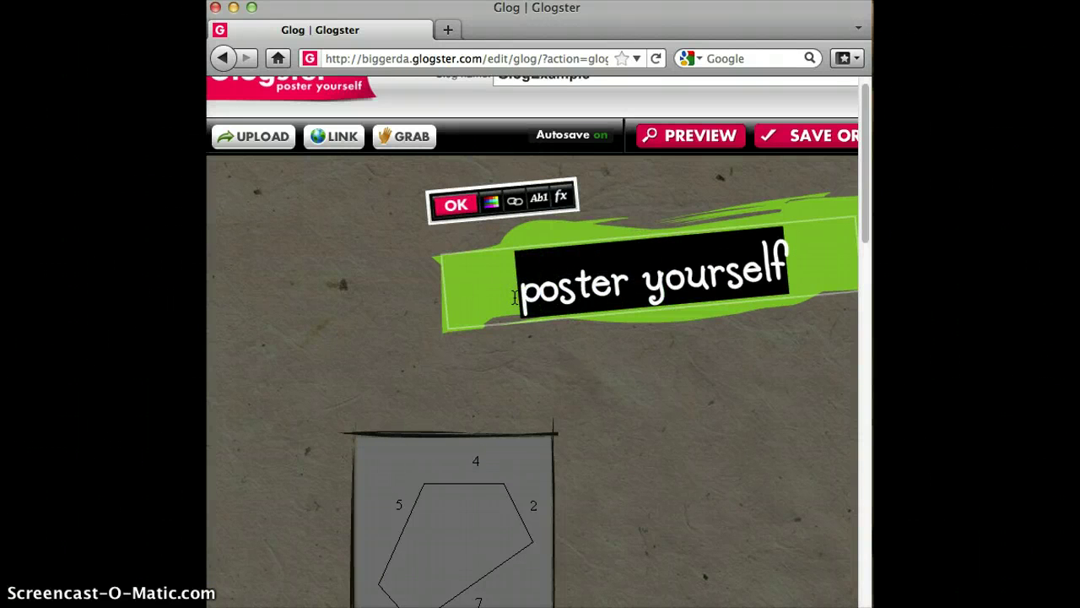
pyautogui.write('All')
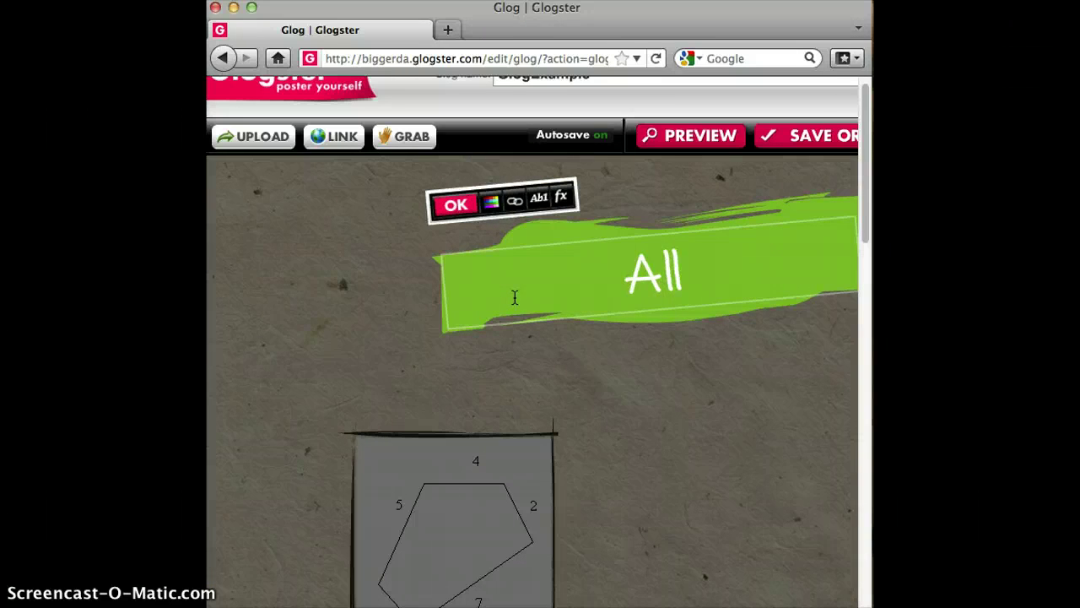
pyautogui.write(' About')
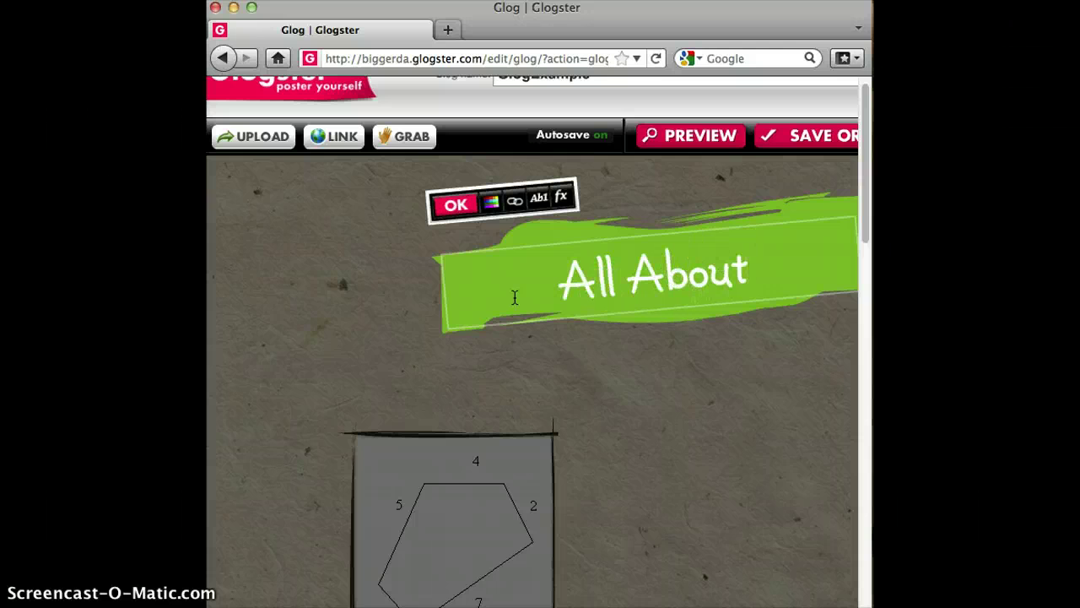
pyautogui.write(' Math')
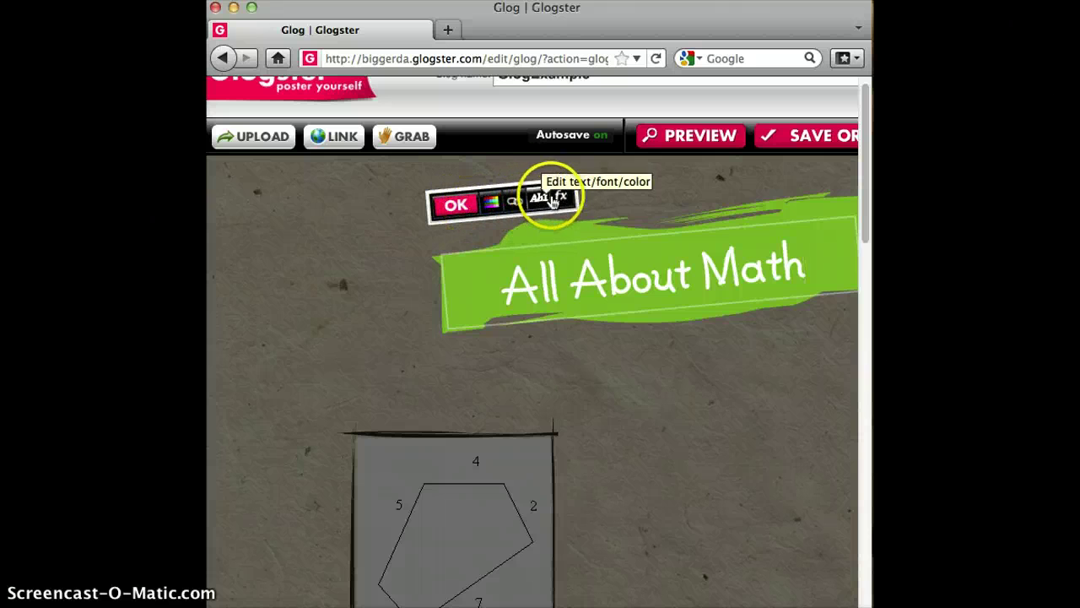
# Step: Review the title's font and text color options and its shadow effect settings, and close both
pyautogui.click(547, 199)
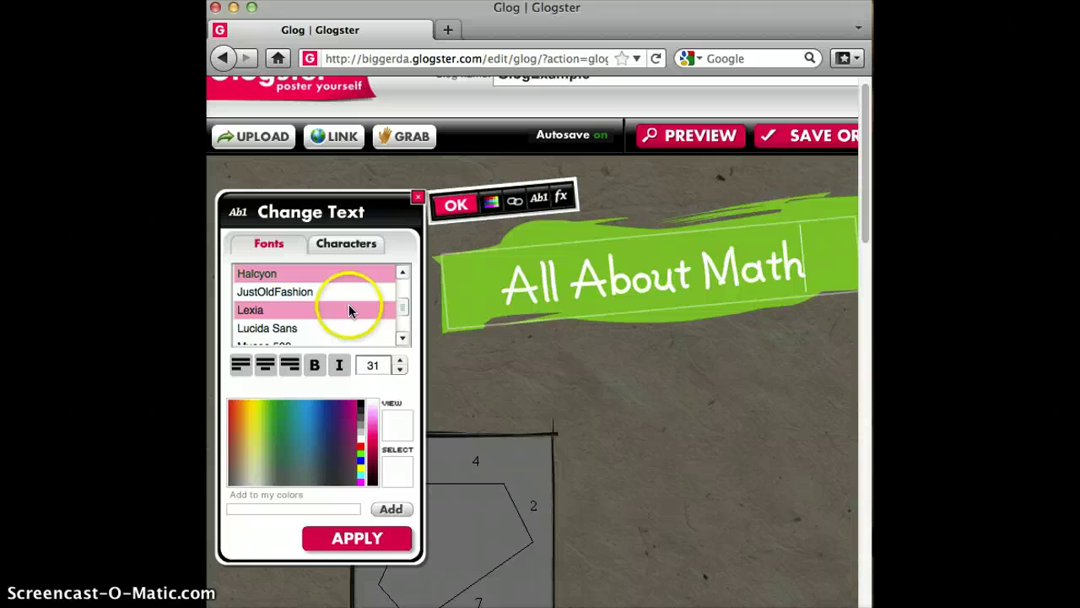
pyautogui.click(417, 197)
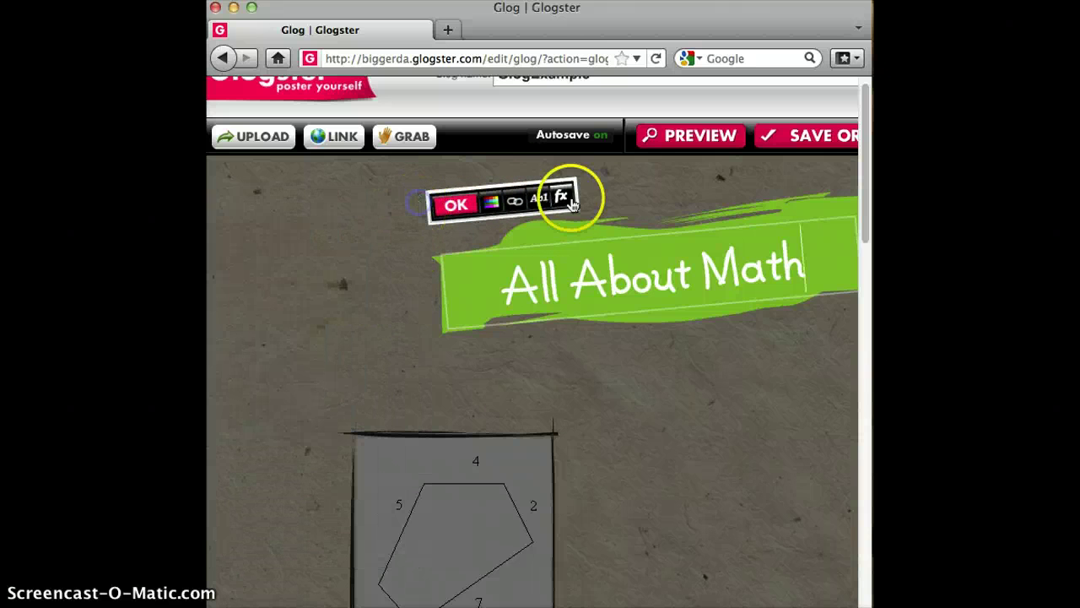
pyautogui.click(564, 201)
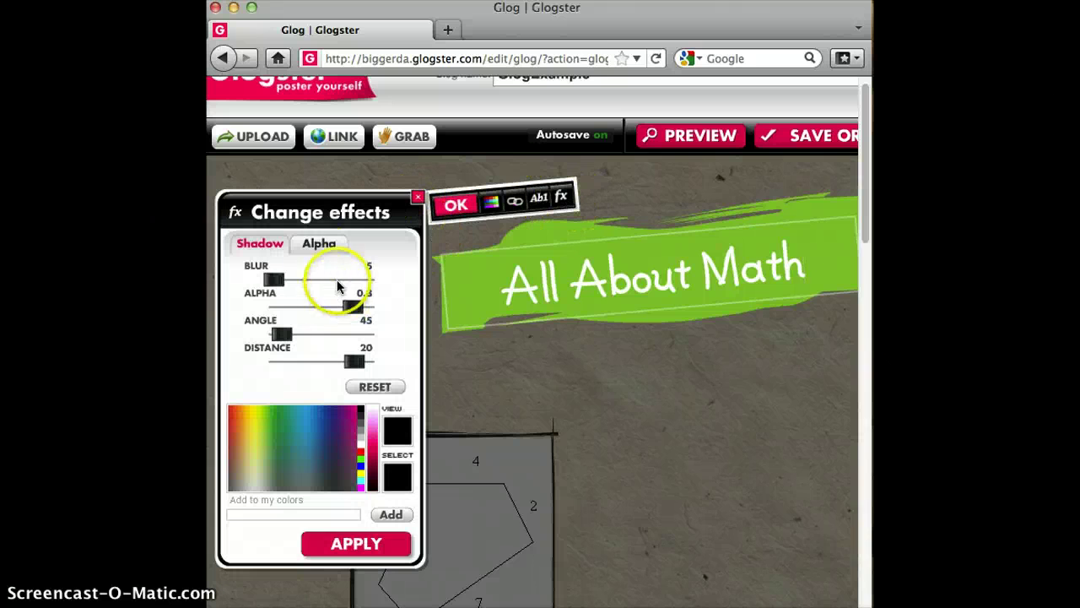
pyautogui.click(417, 196)
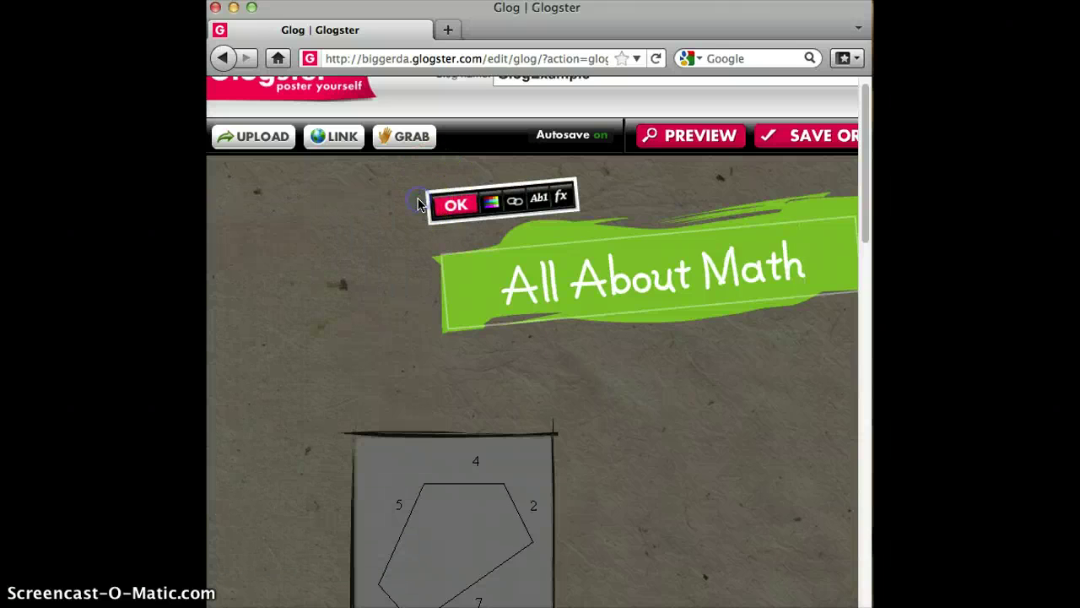
# Step: Start adding a URL to the title, search the web for "math goodies" in a new tab, and copy the Math Goodies site's address
pyautogui.click(514, 207)
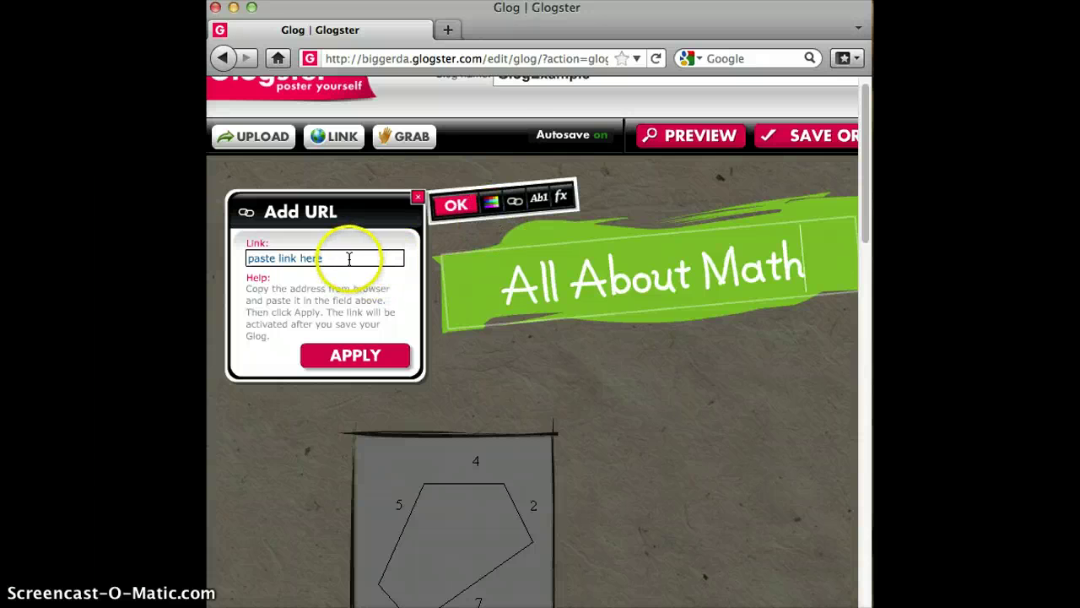
pyautogui.click(454, 32)
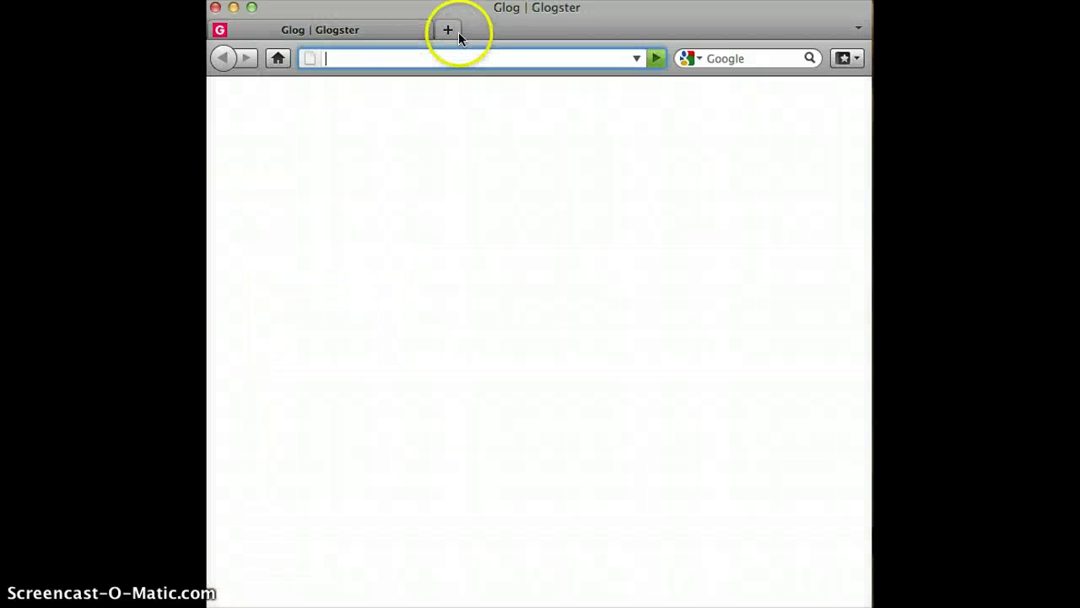
pyautogui.write('math goodies')
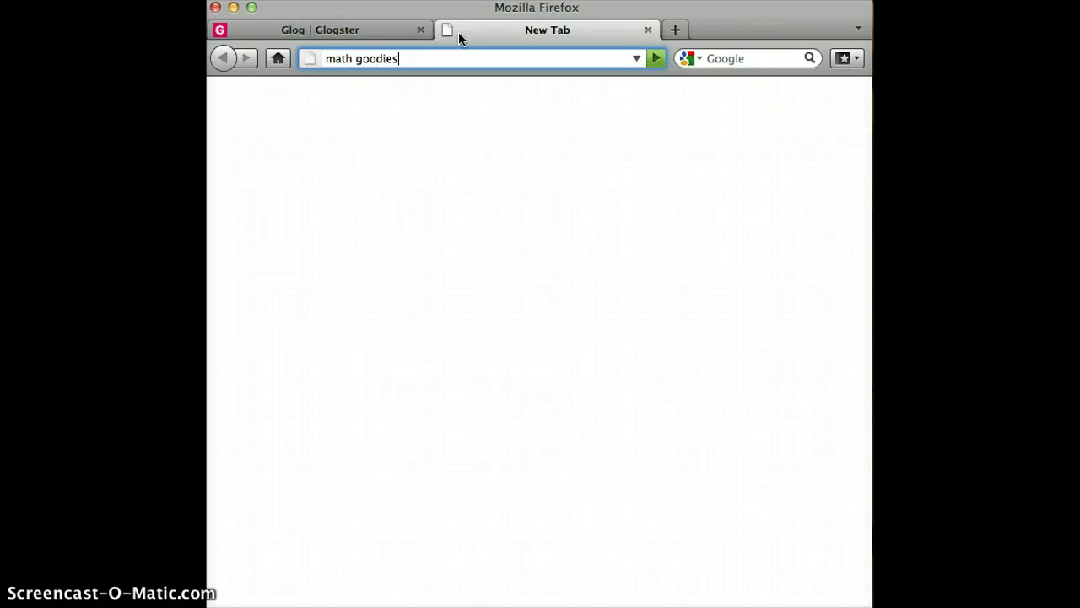
pyautogui.press('Return')
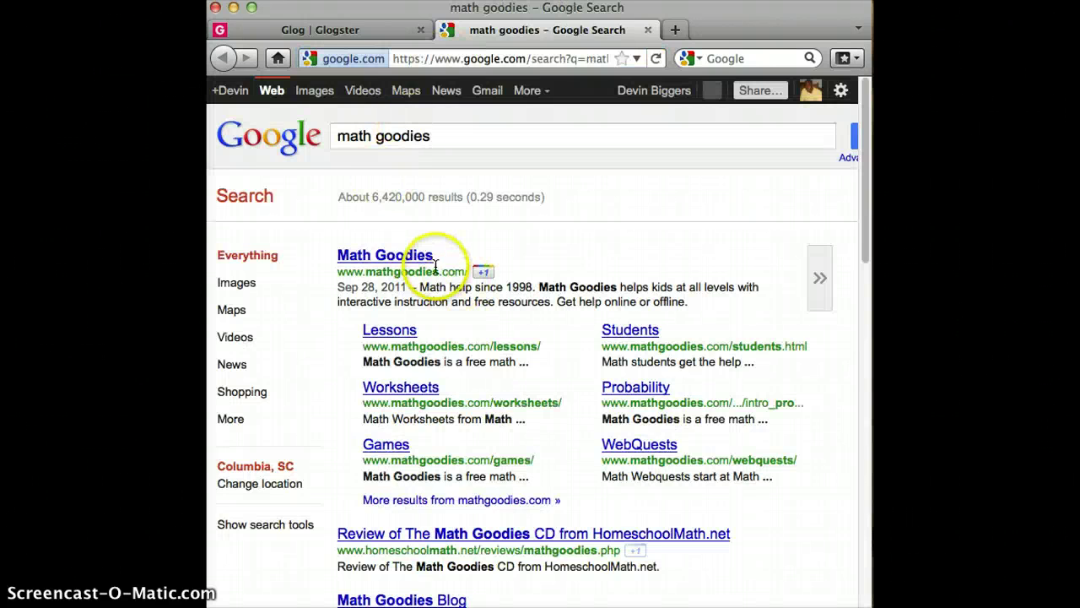
pyautogui.click(418, 264)
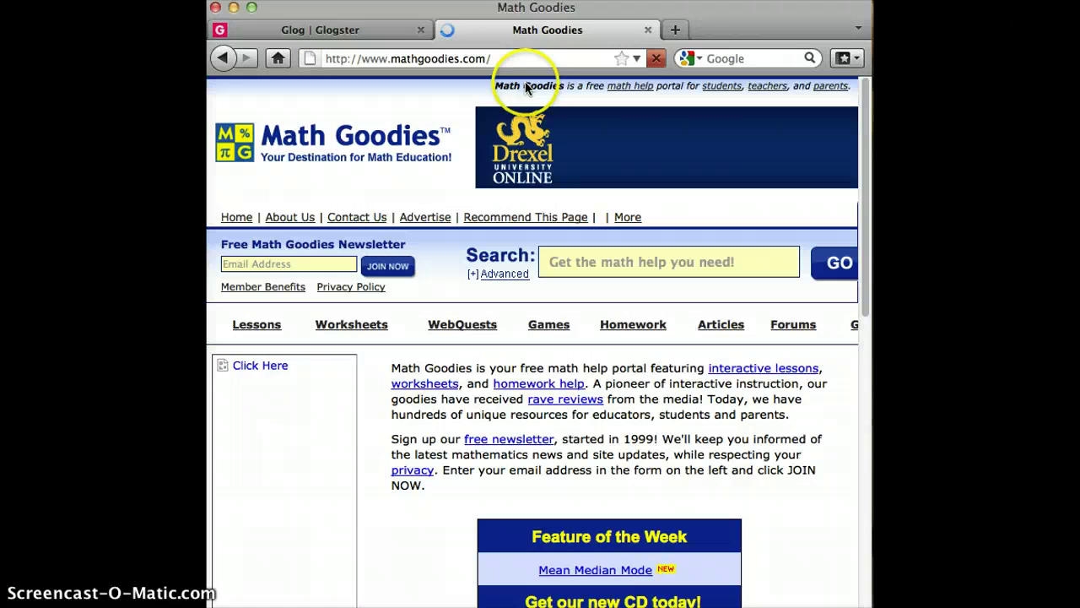
pyautogui.click(536, 67)
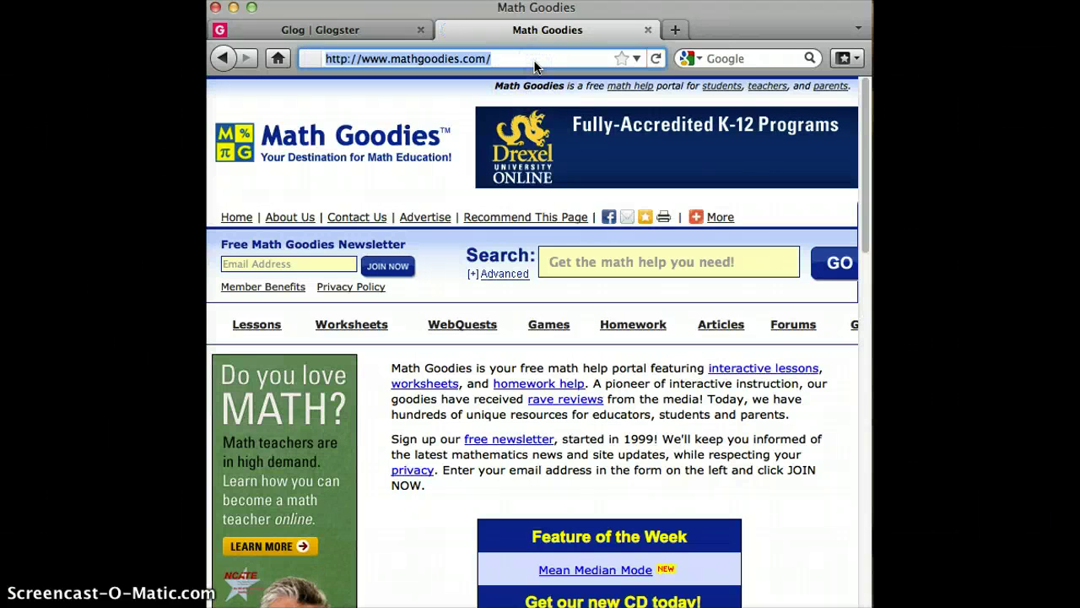
# Step: Return to the glog, apply the Math Goodies address as the title's link and finish editing the title
pyautogui.click(358, 31)
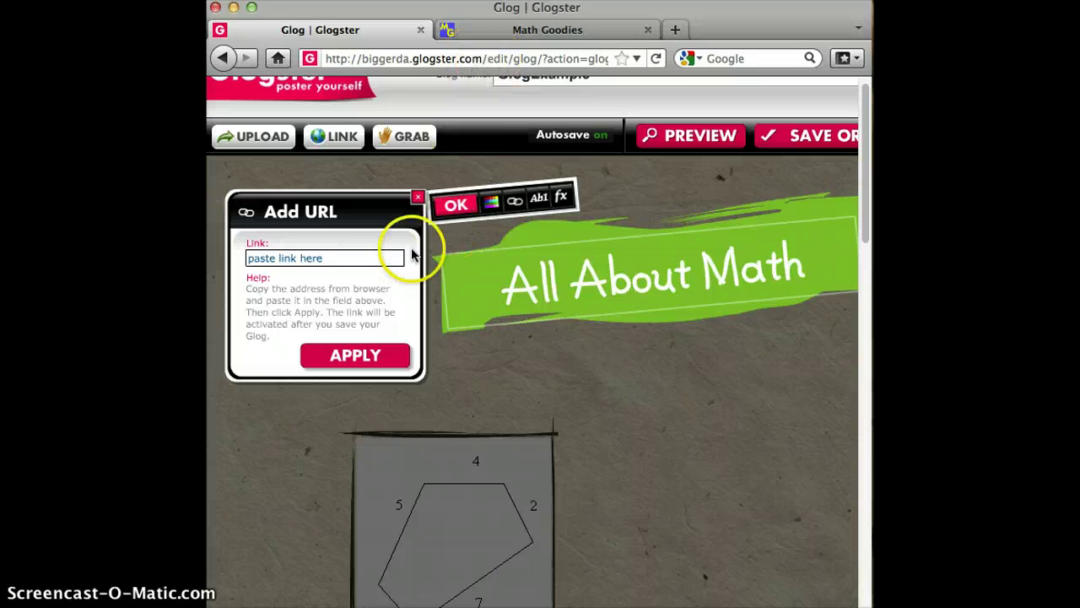
pyautogui.click(390, 257)
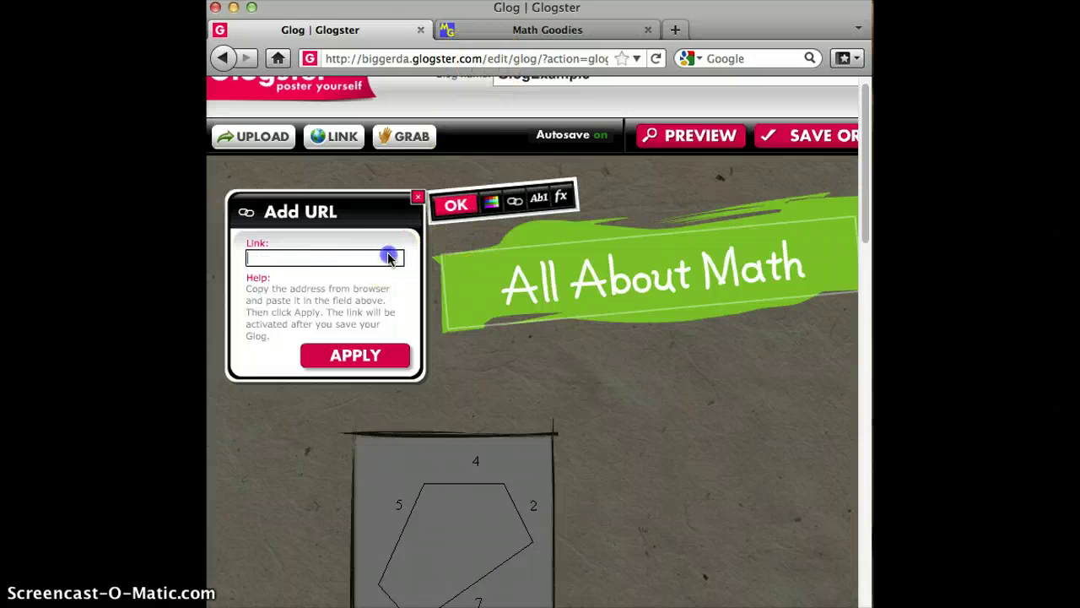
pyautogui.click(361, 358)
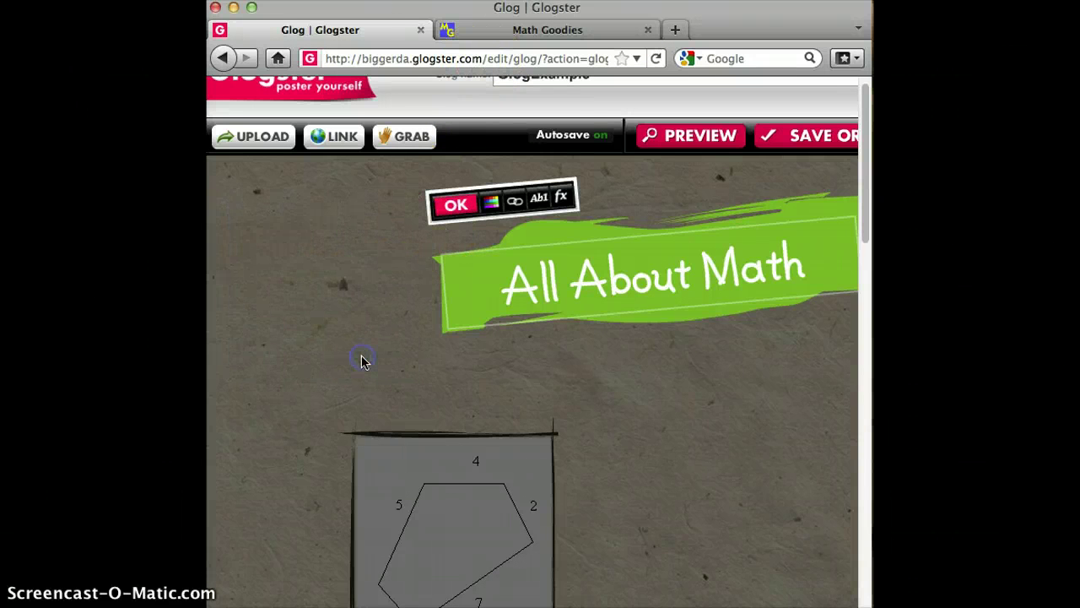
pyautogui.click(459, 208)
# Step: Move the "All About Math" title down so it overlaps the pentagon picture and send it behind the picture
pyautogui.click(520, 265)
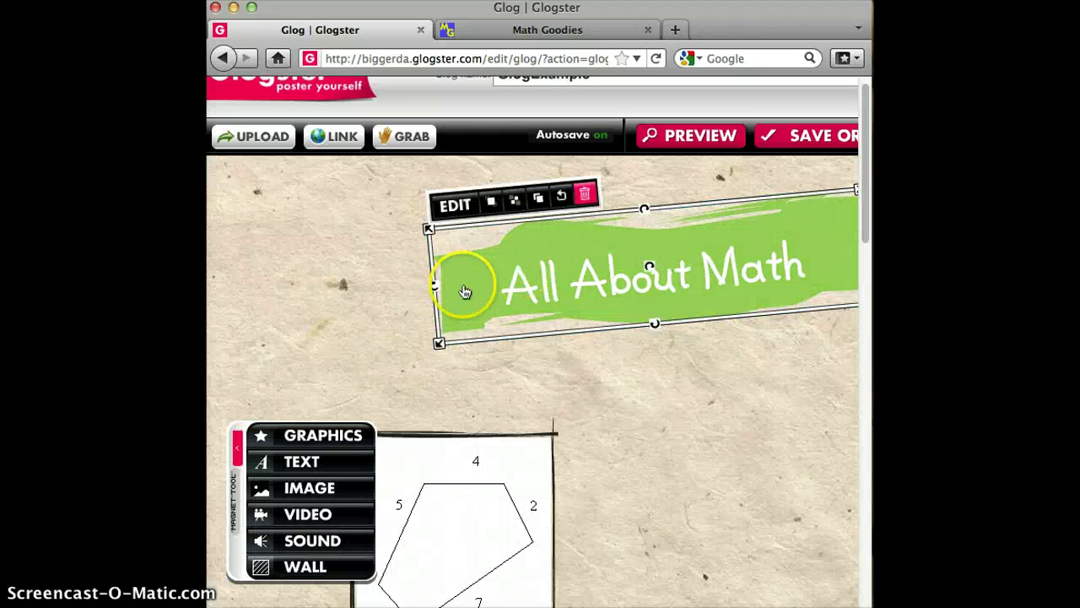
pyautogui.click(493, 202)
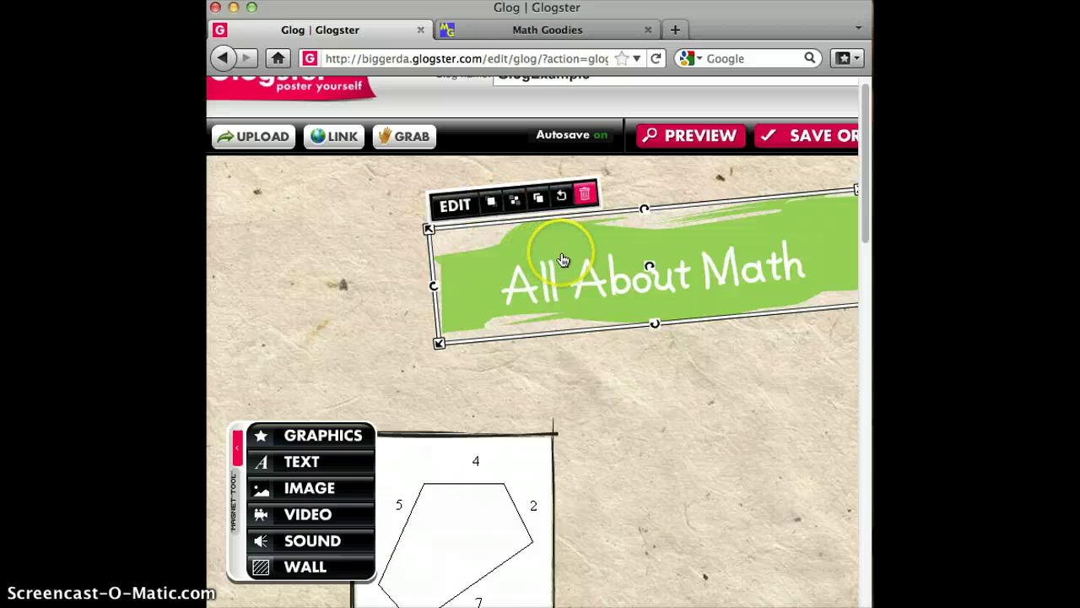
pyautogui.moveTo(562, 259); pyautogui.dragTo(565, 388)
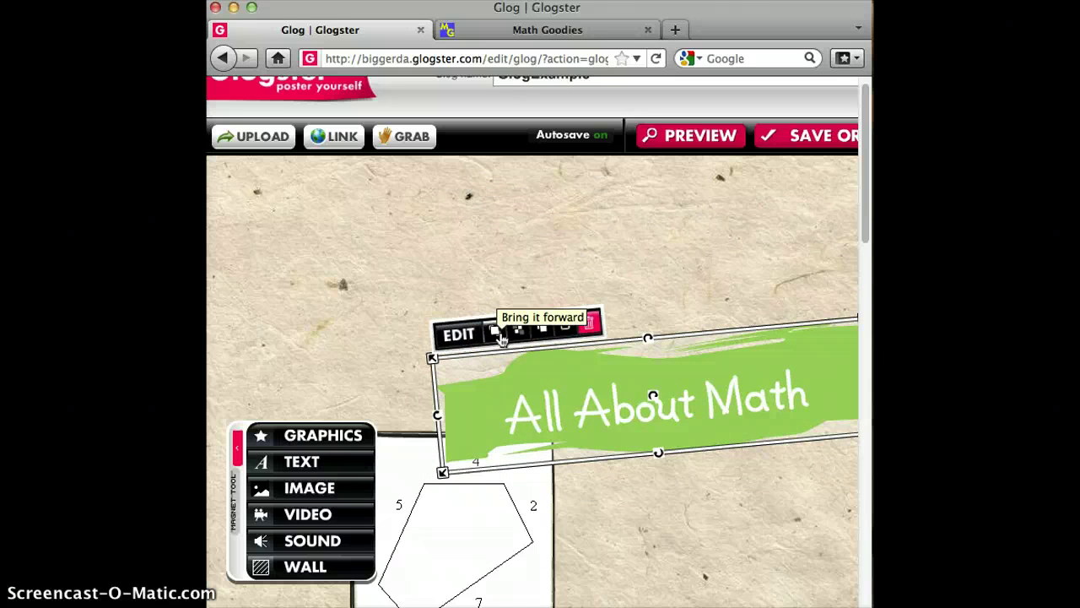
pyautogui.click(518, 334)
pyautogui.click(518, 335)
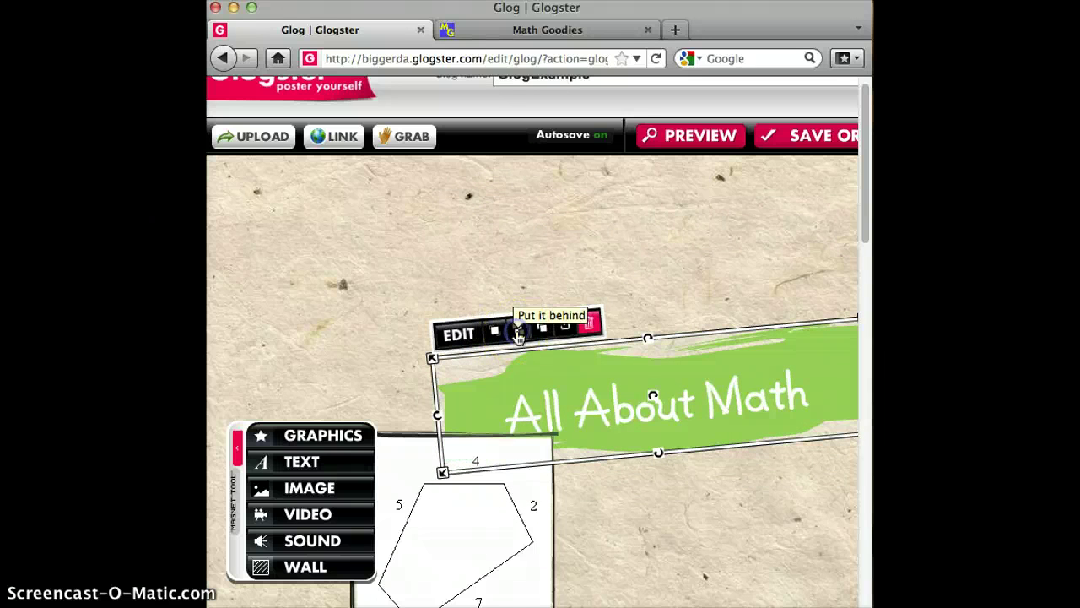
# Step: Switch the title in front of and back behind the pentagon picture, and move it up clear of the picture
pyautogui.click(498, 334)
pyautogui.click(518, 334)
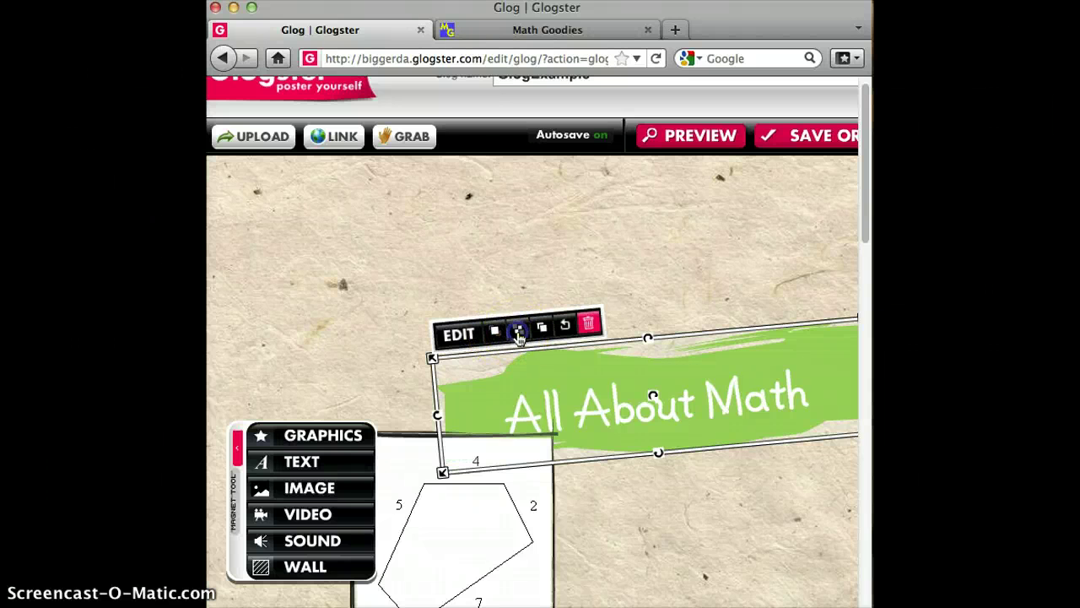
pyautogui.moveTo(554, 379); pyautogui.dragTo(520, 251)
# Step: Clone the "All About Math" title, place the copy below the original and delete that copy
pyautogui.click(506, 215)
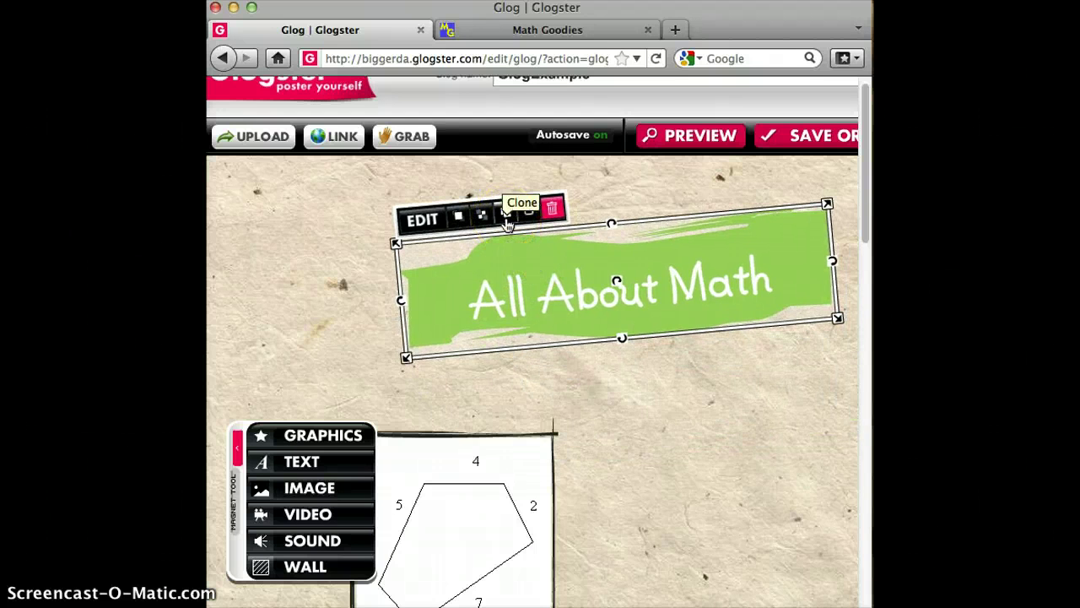
pyautogui.click(506, 215)
pyautogui.moveTo(588, 307)
pyautogui.mouseDown()
pyautogui.moveTo(655, 446)
pyautogui.moveTo(638, 469)
pyautogui.mouseUp()
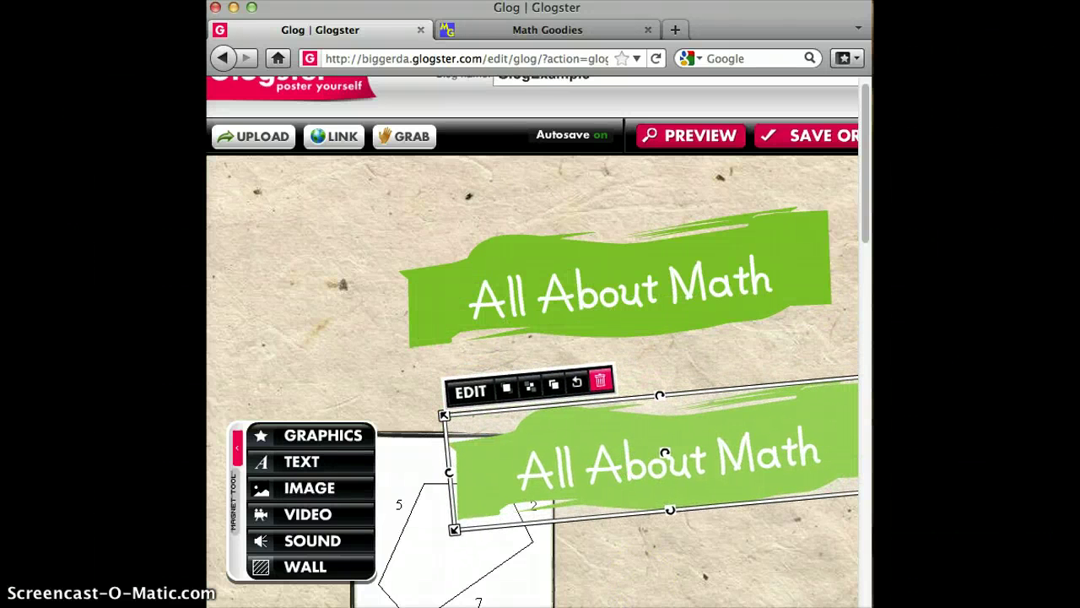
pyautogui.hscroll(2, 532, 341)
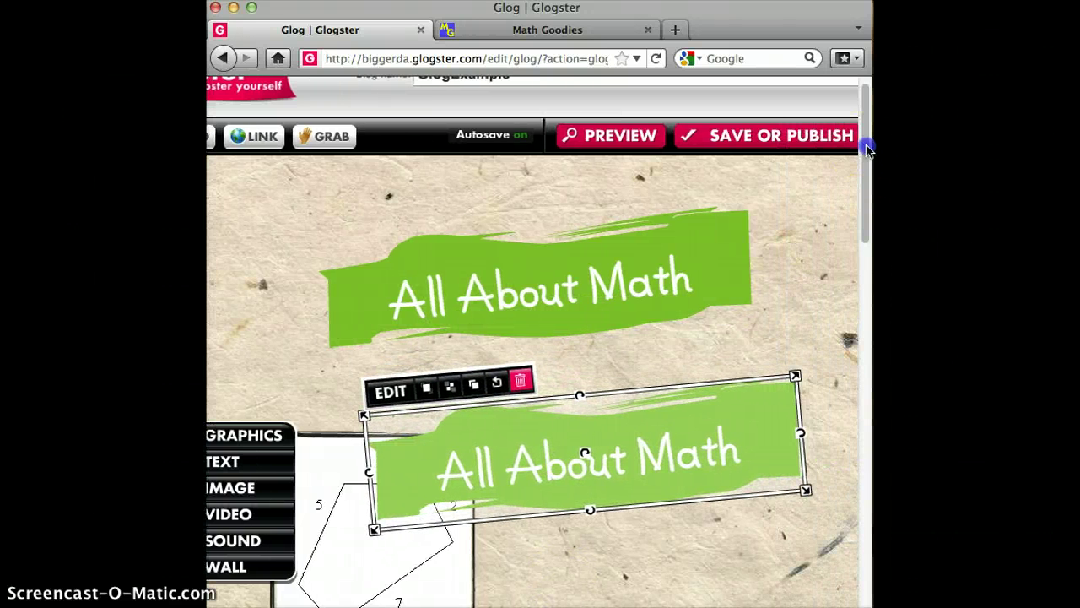
pyautogui.moveTo(866, 146); pyautogui.dragTo(865, 199)
pyautogui.moveTo(776, 232)
pyautogui.mouseDown()
pyautogui.moveTo(785, 246)
pyautogui.moveTo(758, 229)
pyautogui.mouseUp()
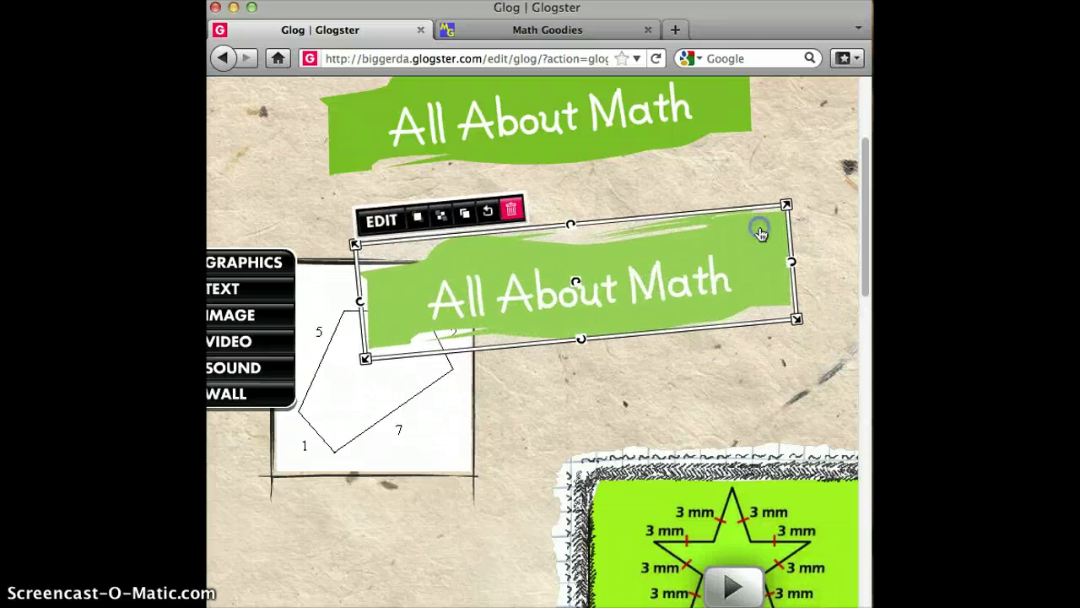
pyautogui.click(511, 211)
# Step: Move the pentagon picture slightly down and to the left below the title
pyautogui.click(791, 591)
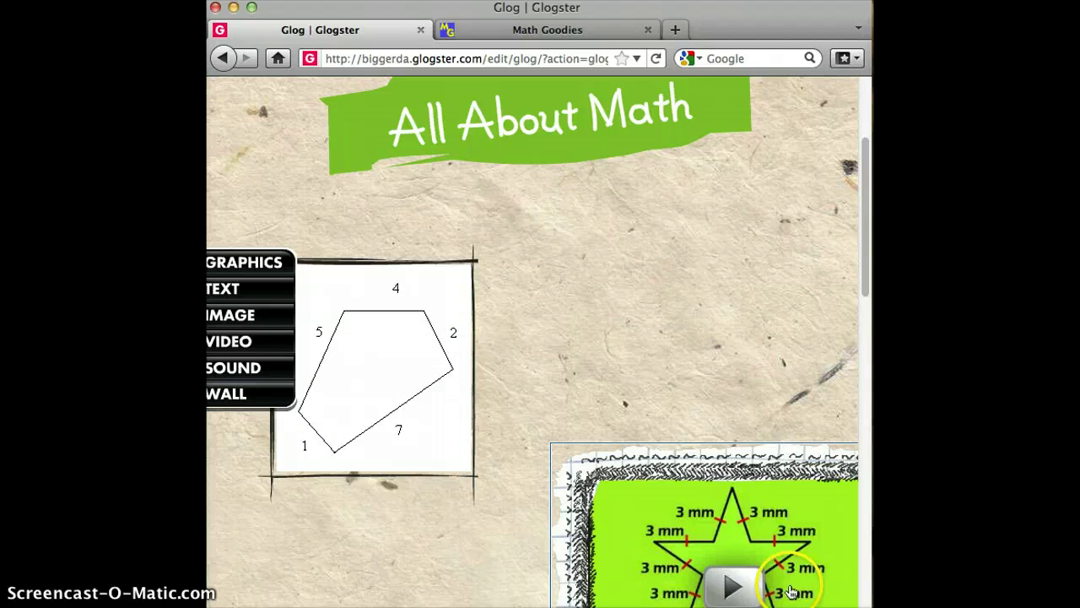
pyautogui.hscroll(-3, 532, 337)
pyautogui.click(591, 506)
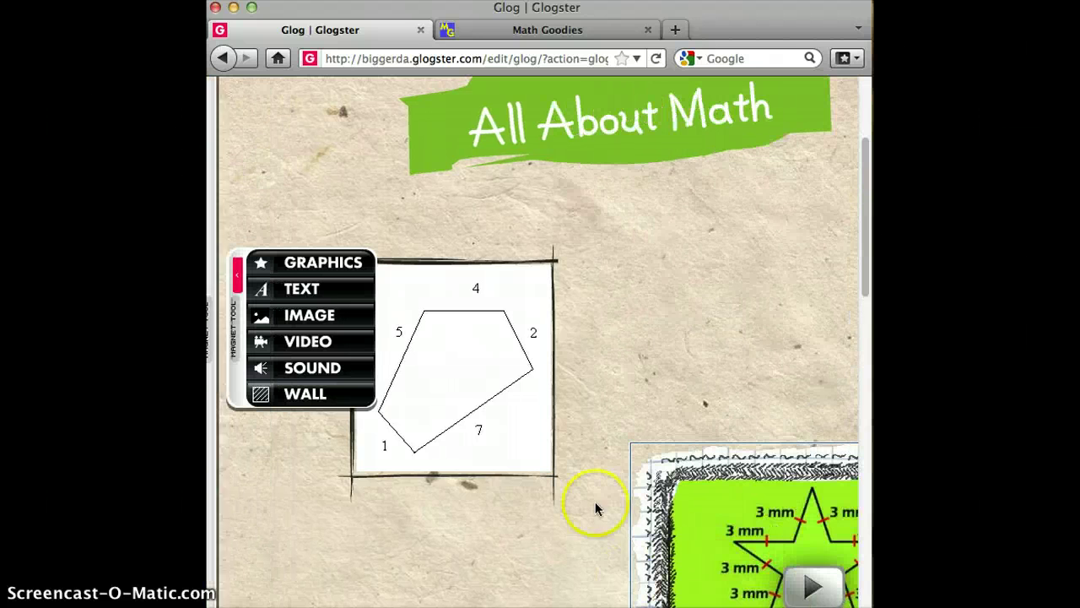
pyautogui.moveTo(511, 352); pyautogui.dragTo(473, 390)
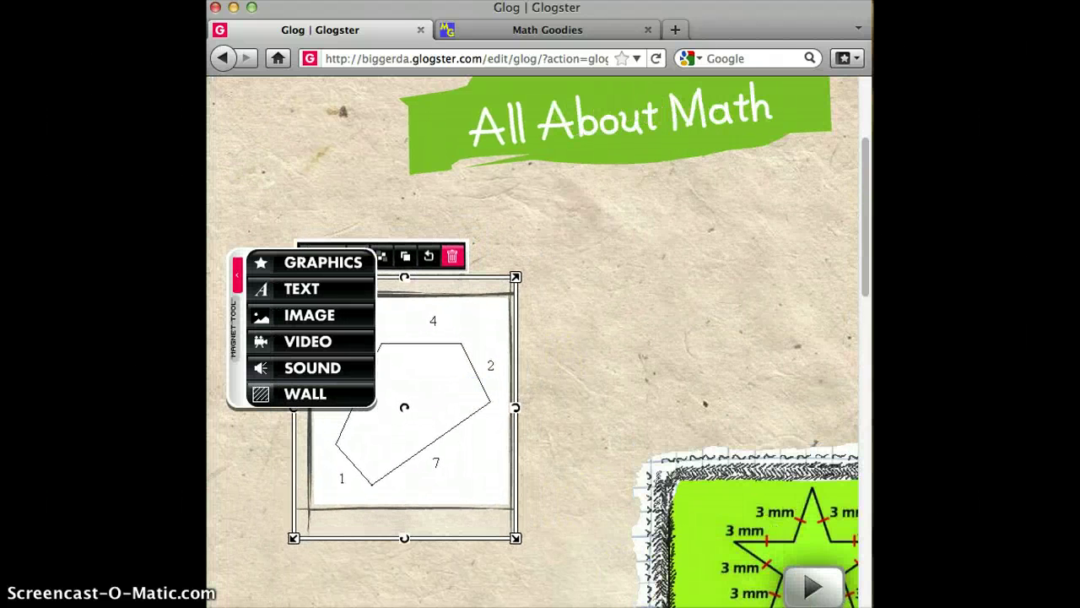
pyautogui.moveTo(864, 199); pyautogui.dragTo(864, 197)
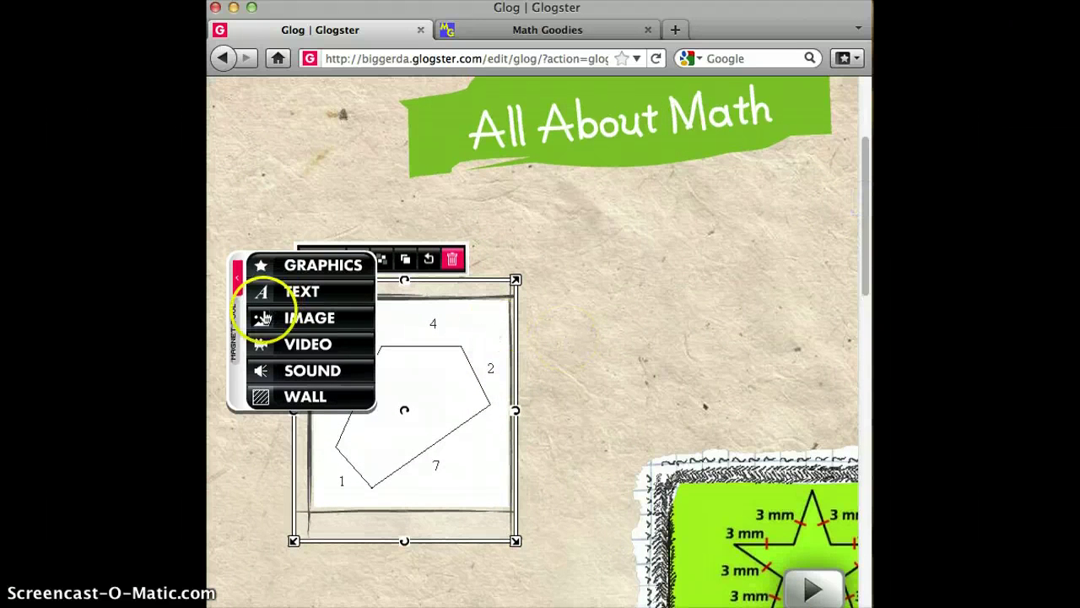
# Step: Browse the graphics decorations in categories such as Pets, Flowers, Basic, Poprock and Retro
pyautogui.click(316, 265)
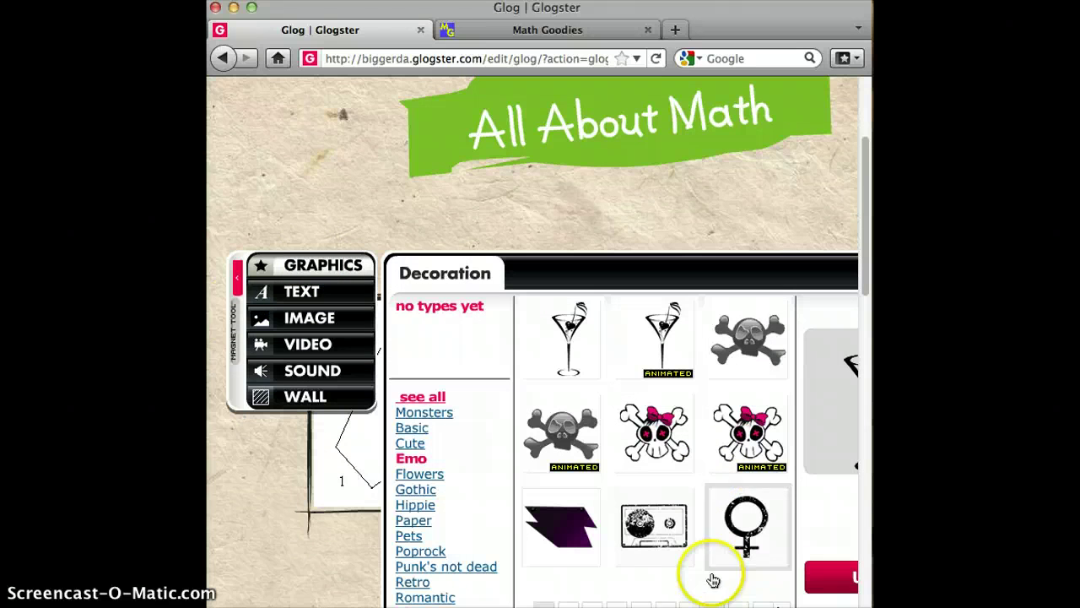
pyautogui.hscroll(3, 539, 342)
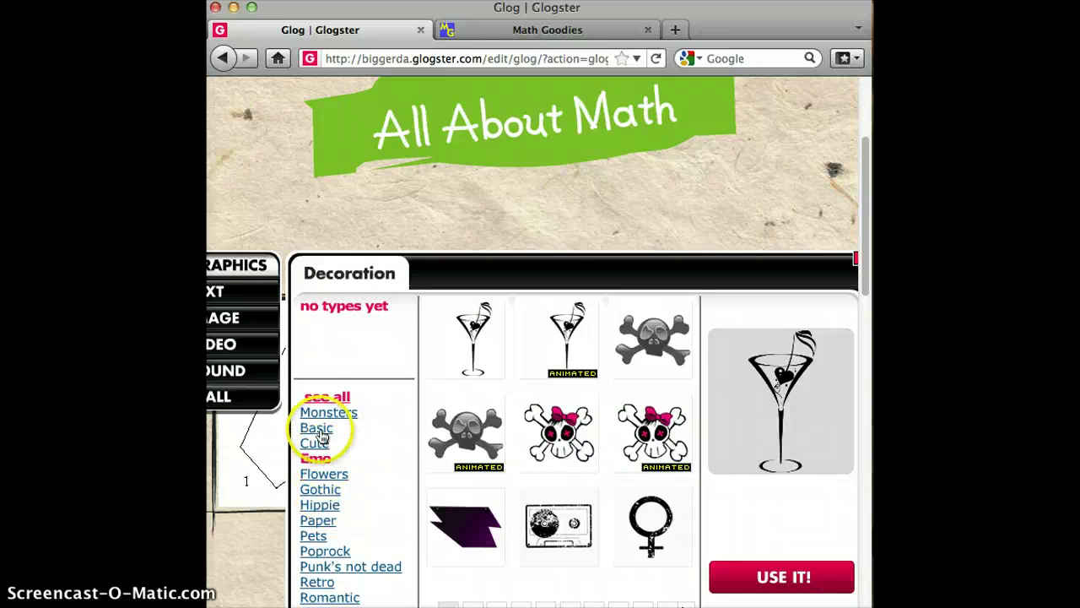
pyautogui.click(326, 538)
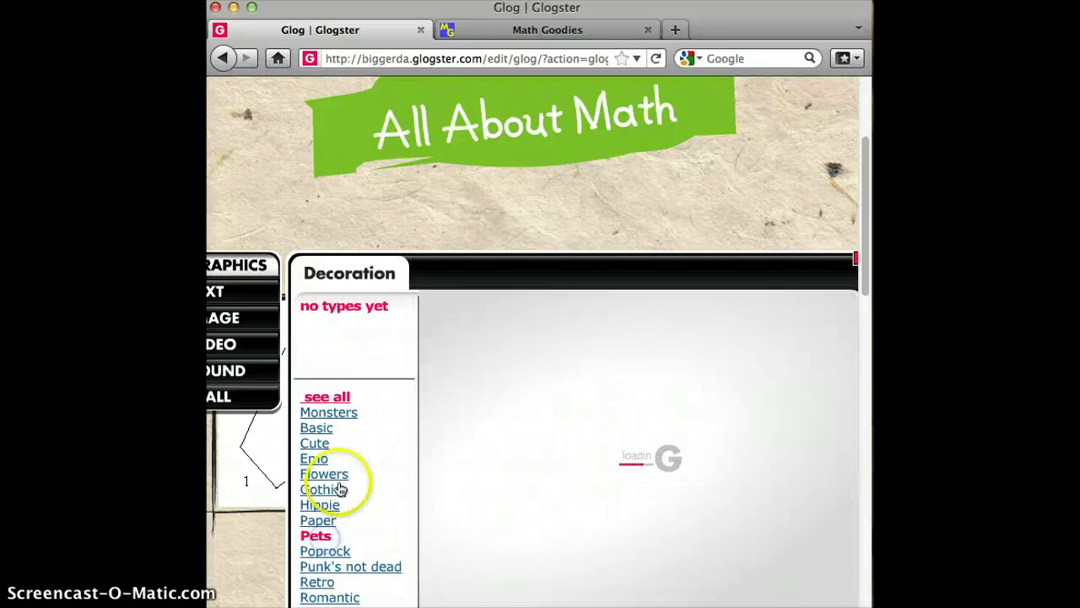
pyautogui.click(327, 505)
pyautogui.click(326, 492)
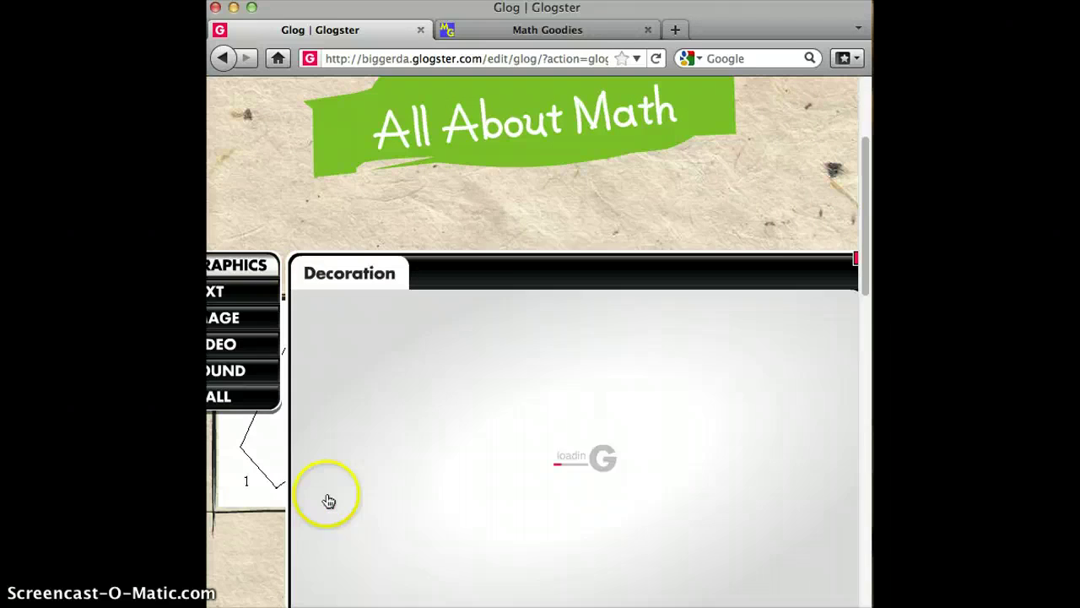
pyautogui.click(323, 474)
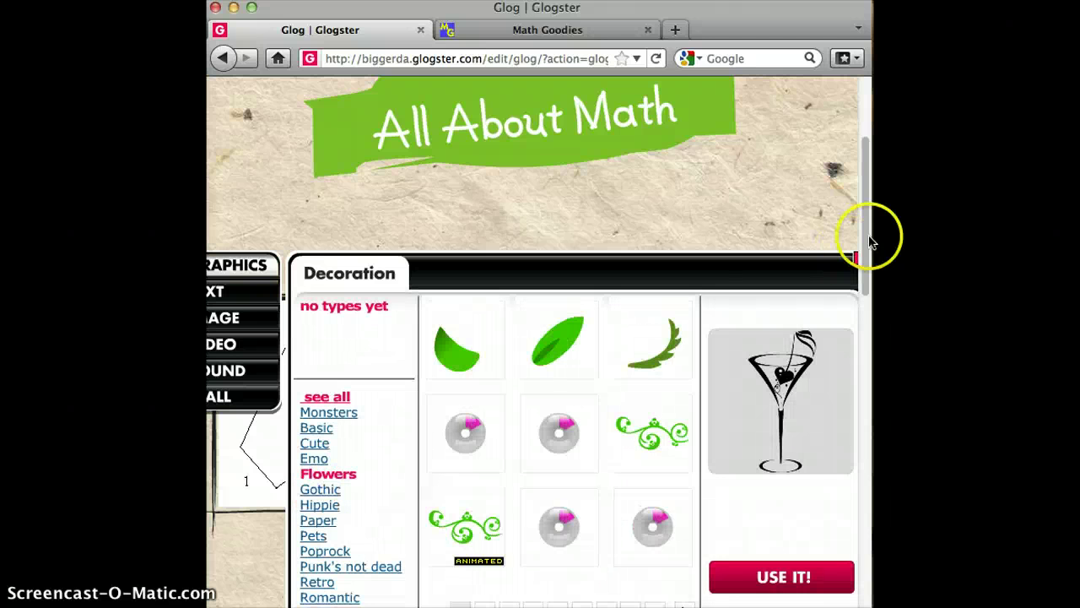
pyautogui.moveTo(863, 235); pyautogui.dragTo(870, 270)
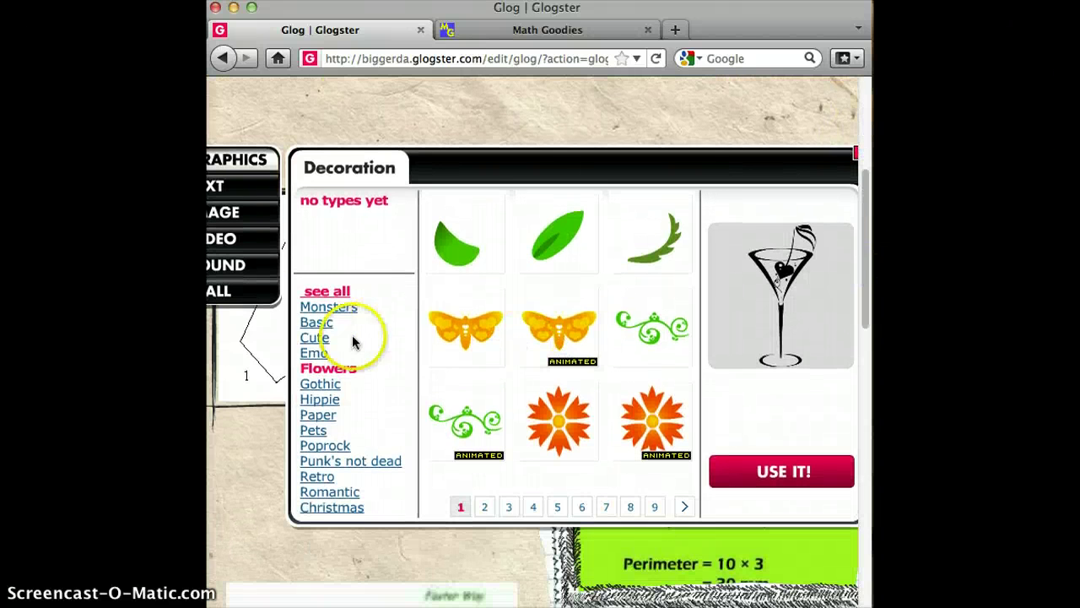
pyautogui.click(311, 324)
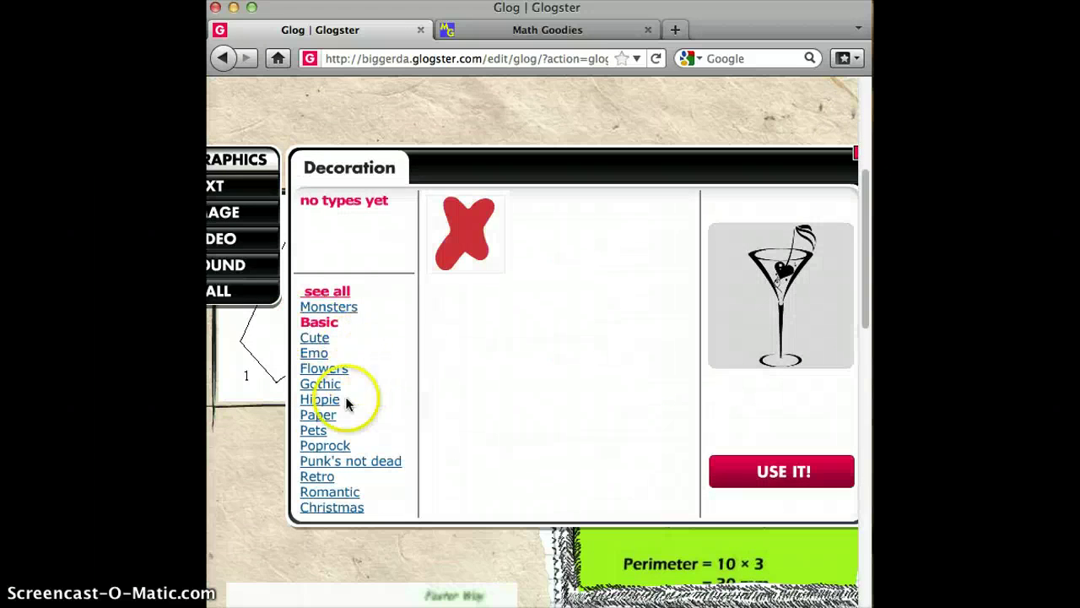
pyautogui.click(328, 448)
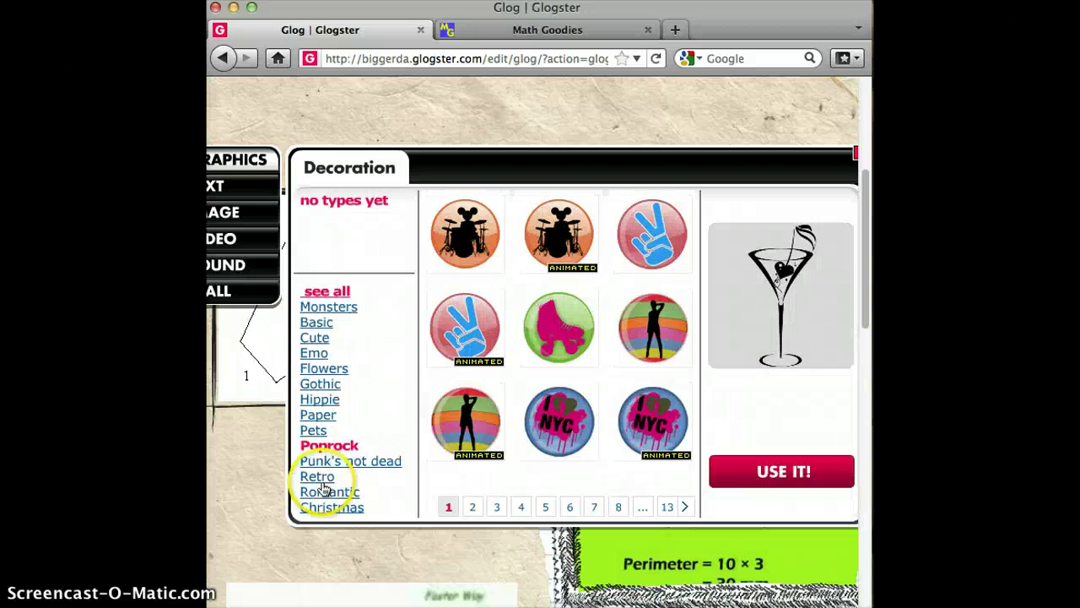
pyautogui.click(324, 490)
pyautogui.click(323, 477)
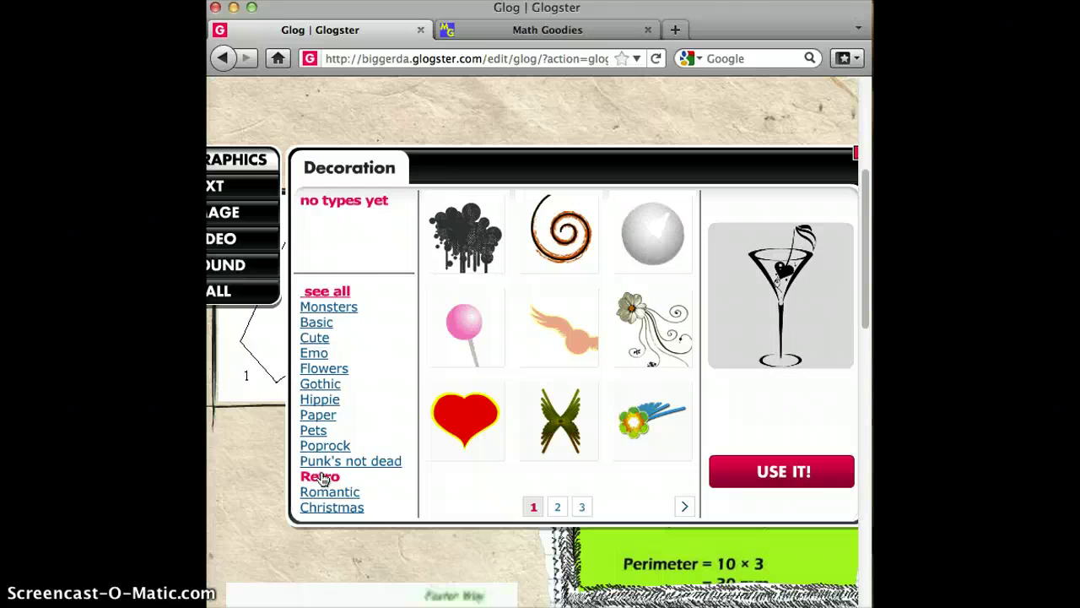
pyautogui.click(322, 448)
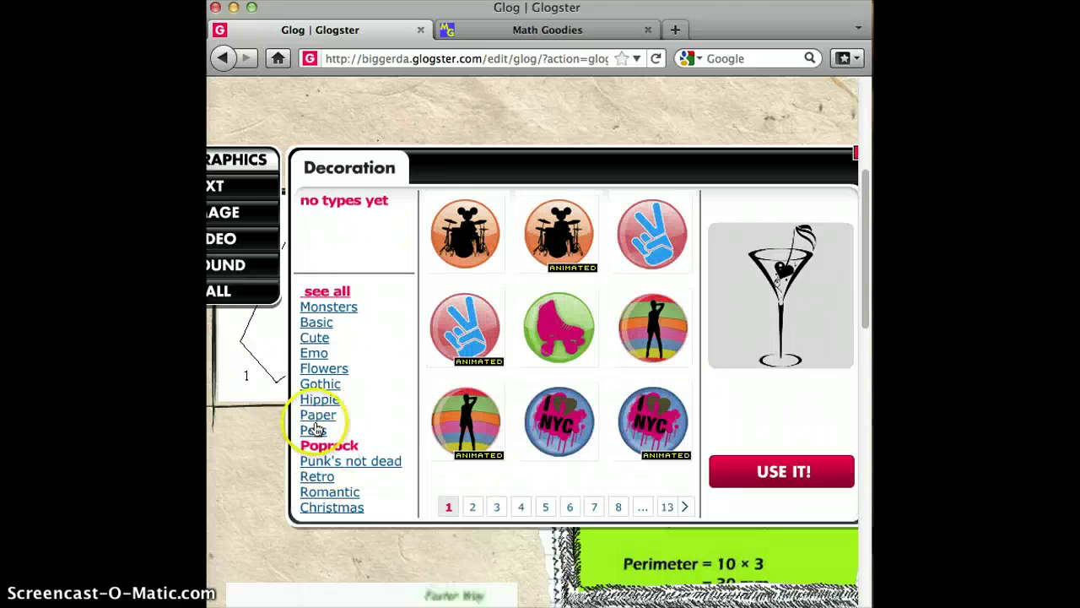
# Step: Add the animated blue block arrow and the dotted blue arrow from page 3 of the Paper graphics to the glog
pyautogui.click(315, 415)
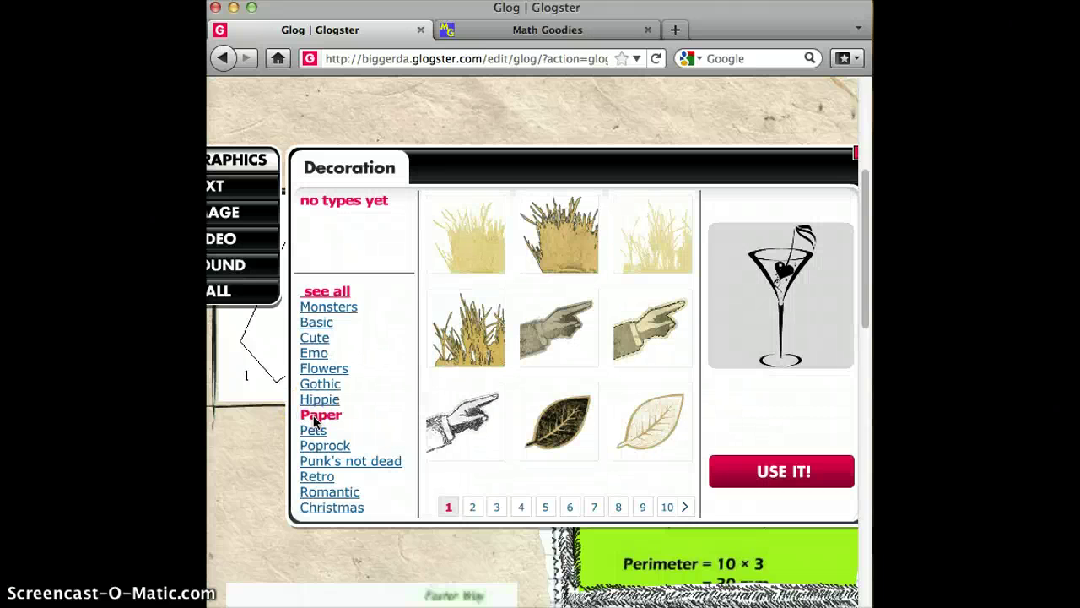
pyautogui.click(497, 507)
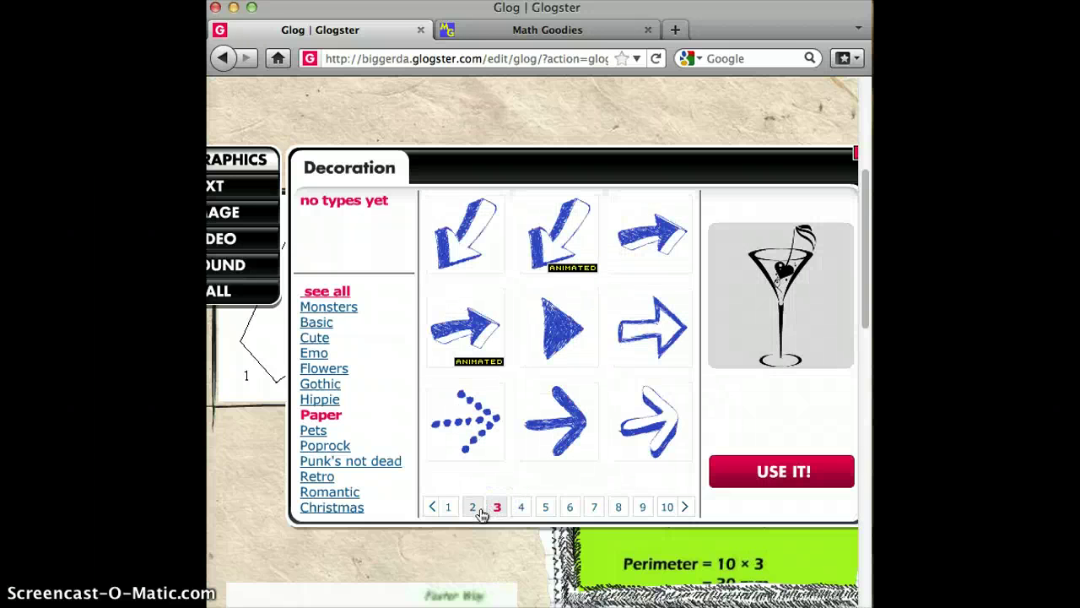
pyautogui.click(577, 242)
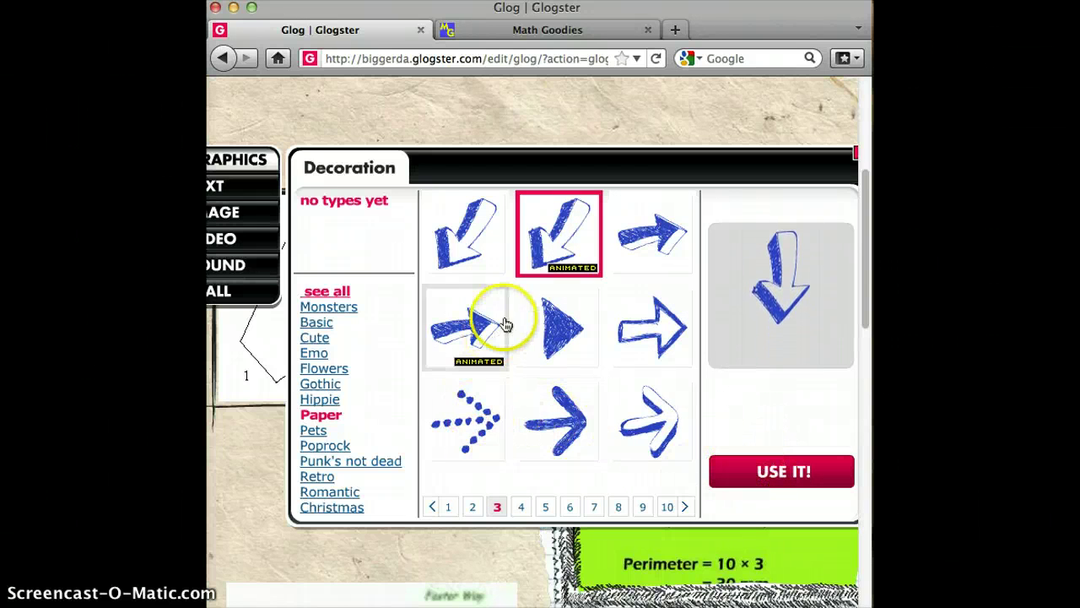
pyautogui.click(471, 446)
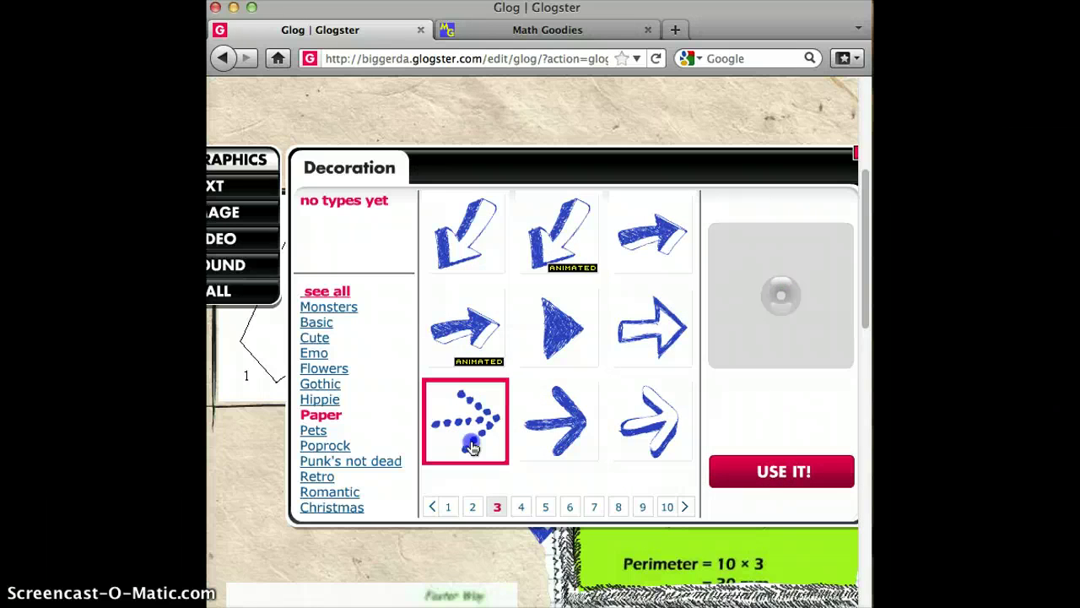
pyautogui.click(810, 488)
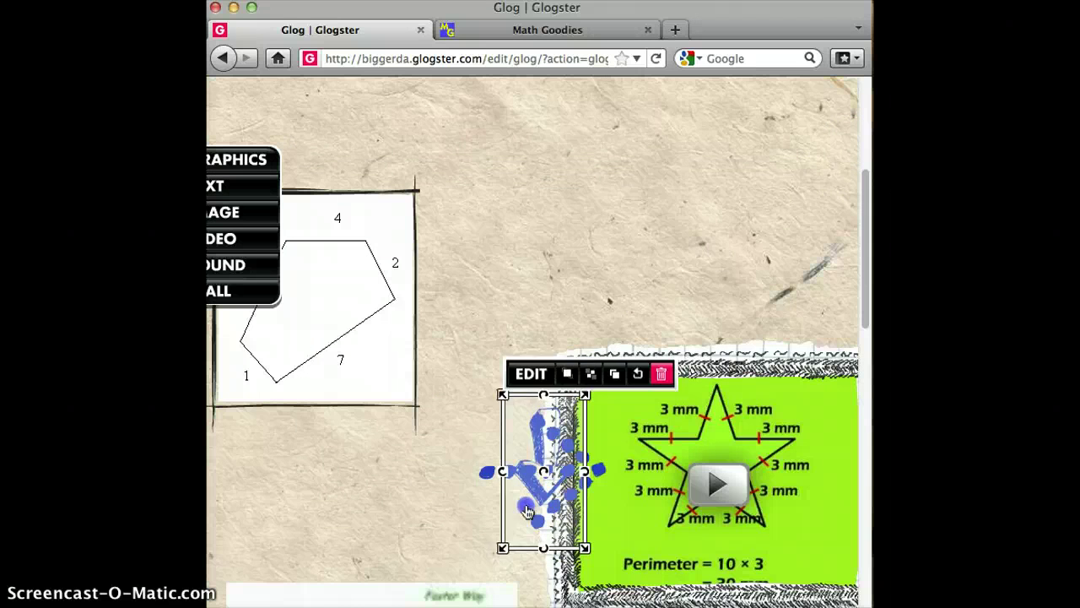
# Step: Move the blue block arrow below the title and rotate it to point down-left at the pentagon picture
pyautogui.moveTo(535, 512)
pyautogui.mouseDown()
pyautogui.moveTo(535, 336)
pyautogui.moveTo(509, 248)
pyautogui.mouseUp()
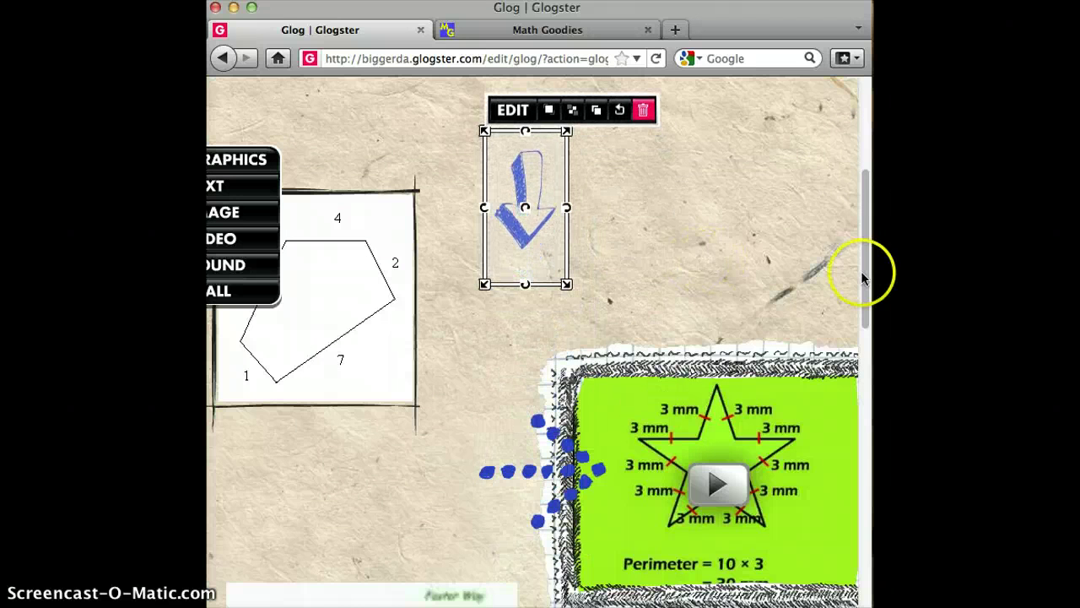
pyautogui.moveTo(862, 275); pyautogui.dragTo(854, 205)
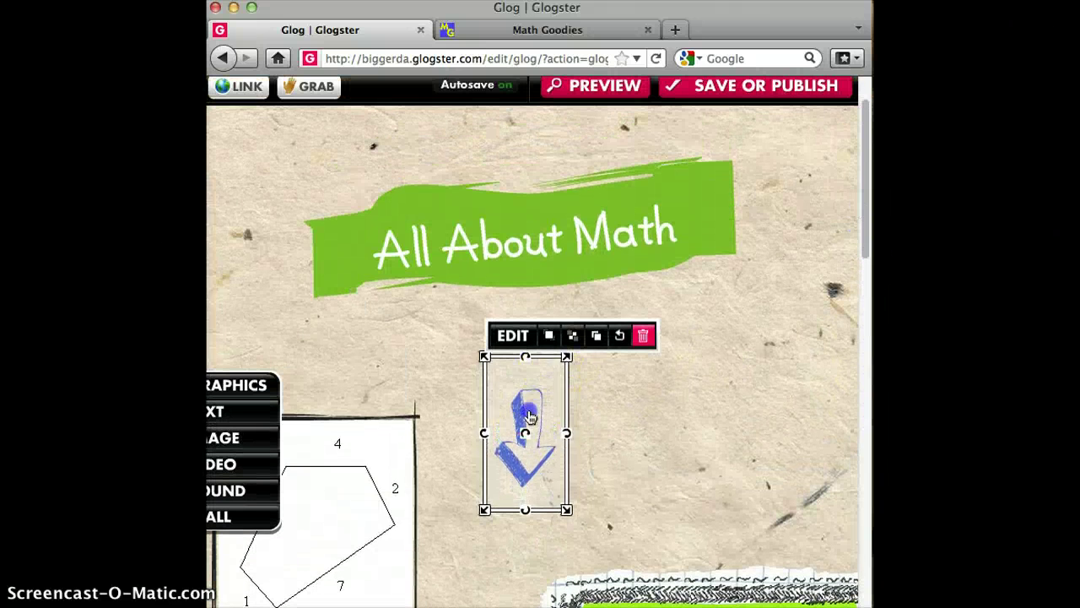
pyautogui.moveTo(524, 404); pyautogui.dragTo(567, 438)
# Step: Recolor the block arrow to a lighter teal blue and finish editing it
pyautogui.click(616, 338)
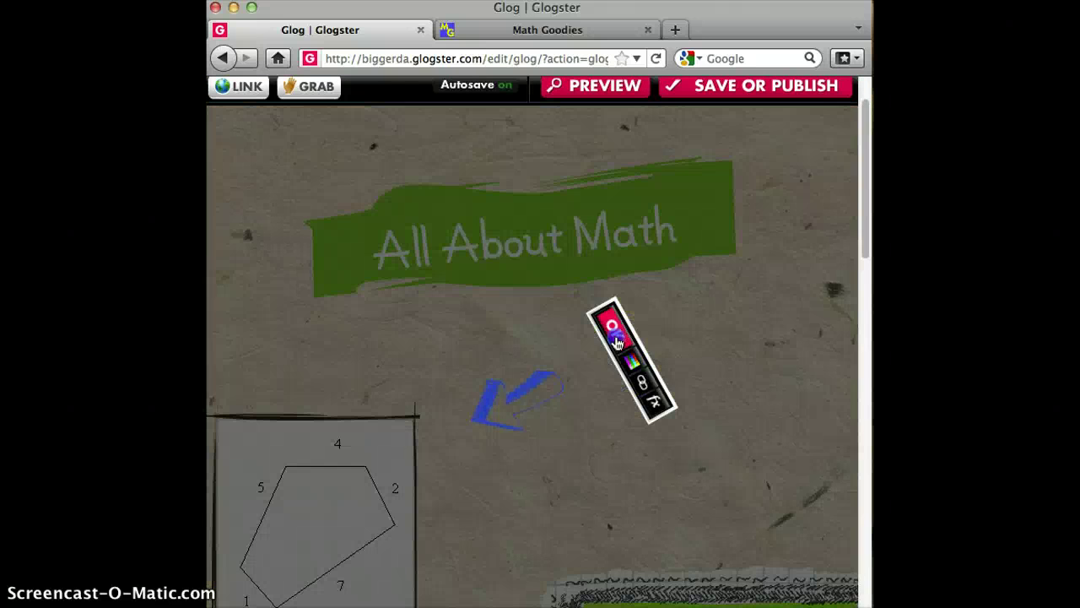
pyautogui.click(628, 355)
pyautogui.click(737, 465)
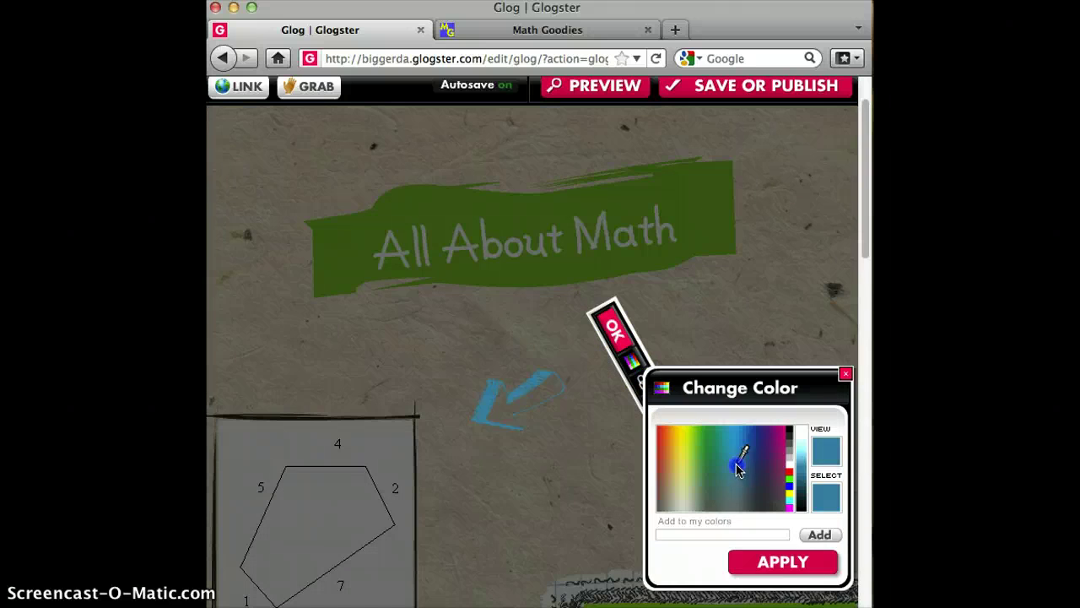
pyautogui.click(801, 498)
pyautogui.click(800, 563)
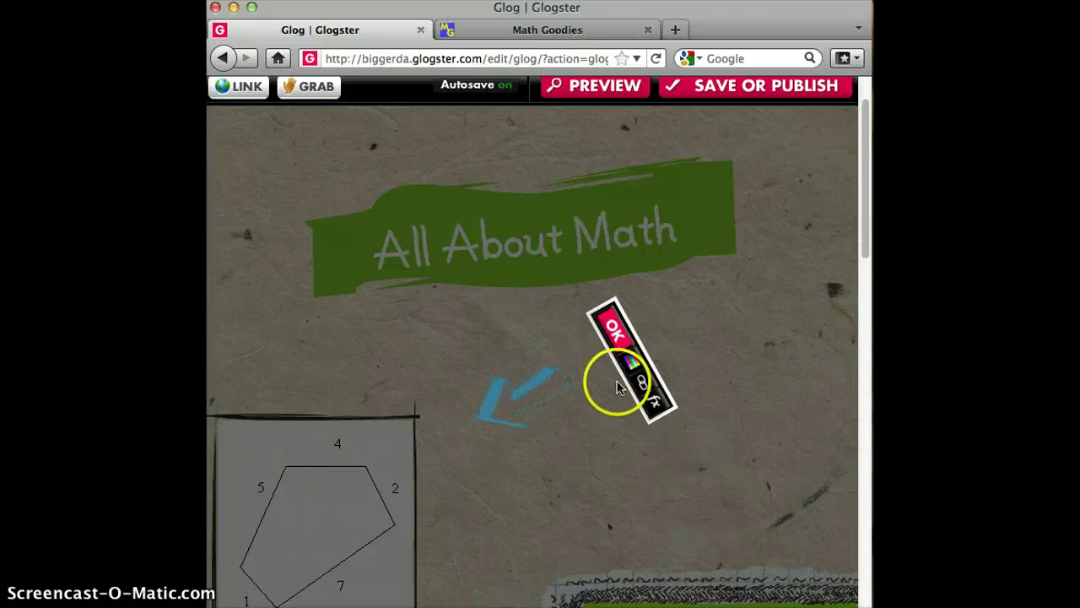
pyautogui.click(613, 329)
# Step: Move the dotted blue arrow left of the framed star video so it points at the video's frame
pyautogui.moveTo(870, 203); pyautogui.dragTo(871, 341)
pyautogui.click(590, 270)
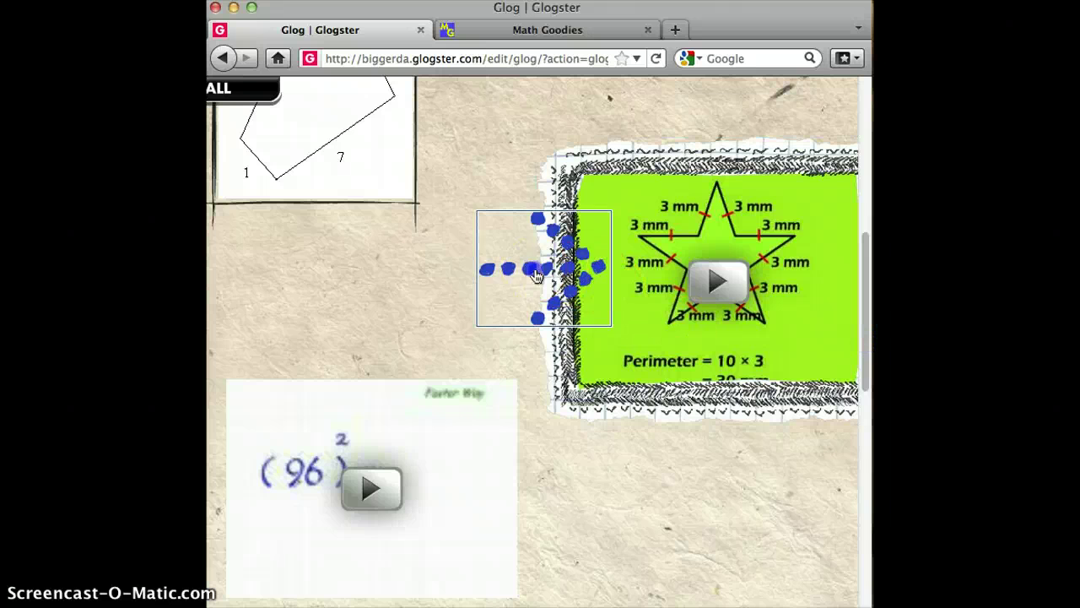
pyautogui.moveTo(534, 272); pyautogui.dragTo(458, 293)
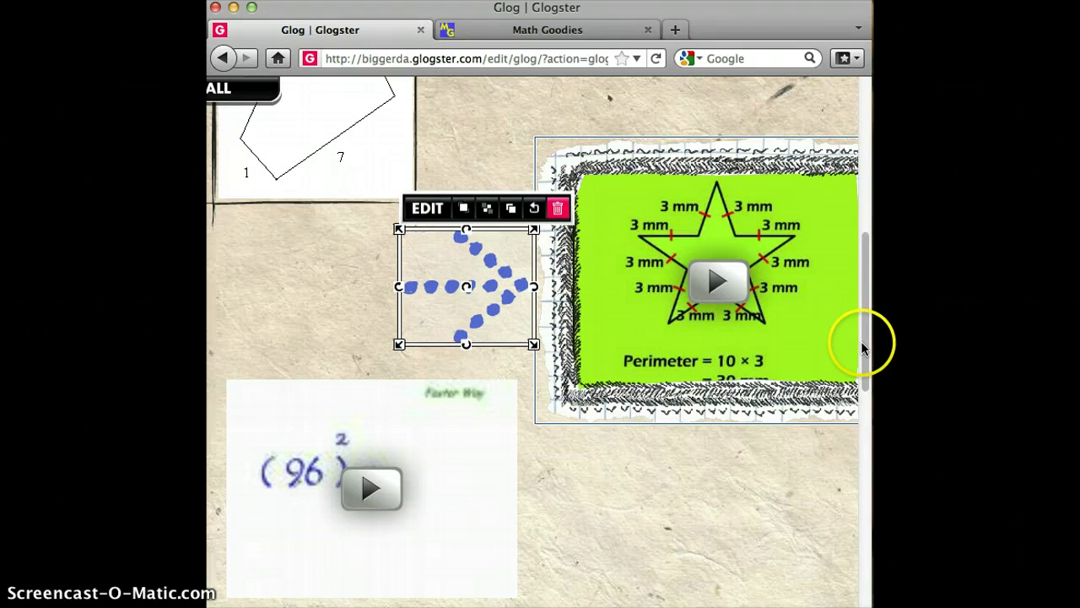
# Step: Move the (96)² video farther down the poster, away from the dotted arrow, and return to the title area
pyautogui.moveTo(863, 349); pyautogui.dragTo(865, 320)
pyautogui.moveTo(463, 535); pyautogui.dragTo(470, 607)
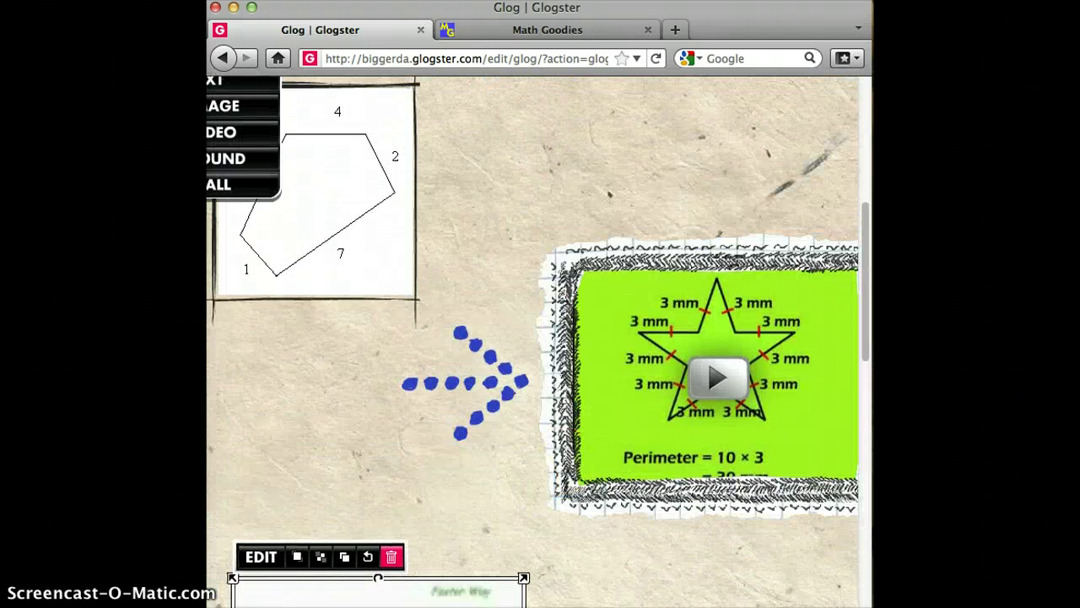
pyautogui.moveTo(863, 369); pyautogui.dragTo(865, 455)
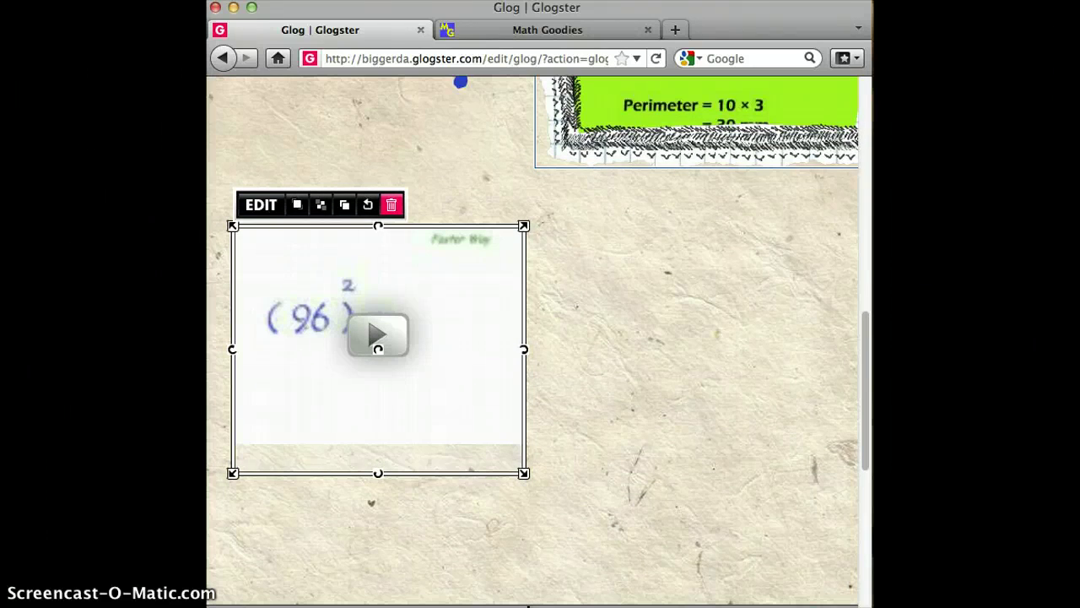
pyautogui.moveTo(865, 470); pyautogui.dragTo(865, 373)
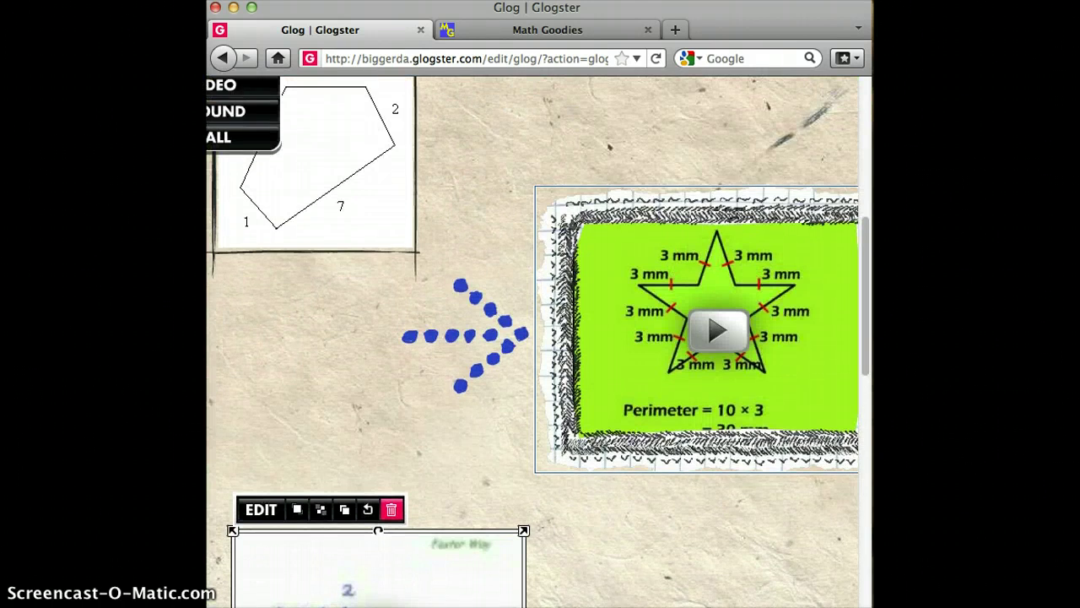
pyautogui.scroll(8, 536, 341)
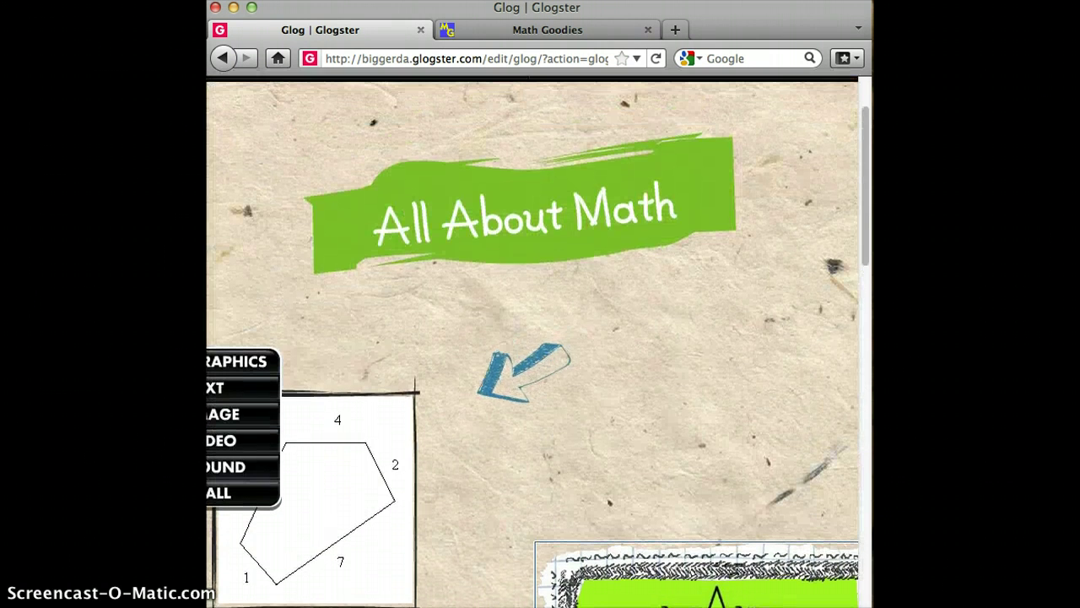
# Step: Look over the poster's title, arrows, pentagon picture and framed star video, and open its save or publish settings
pyautogui.scroll(-1, 537, 341)
pyautogui.moveTo(865, 274); pyautogui.dragTo(865, 303)
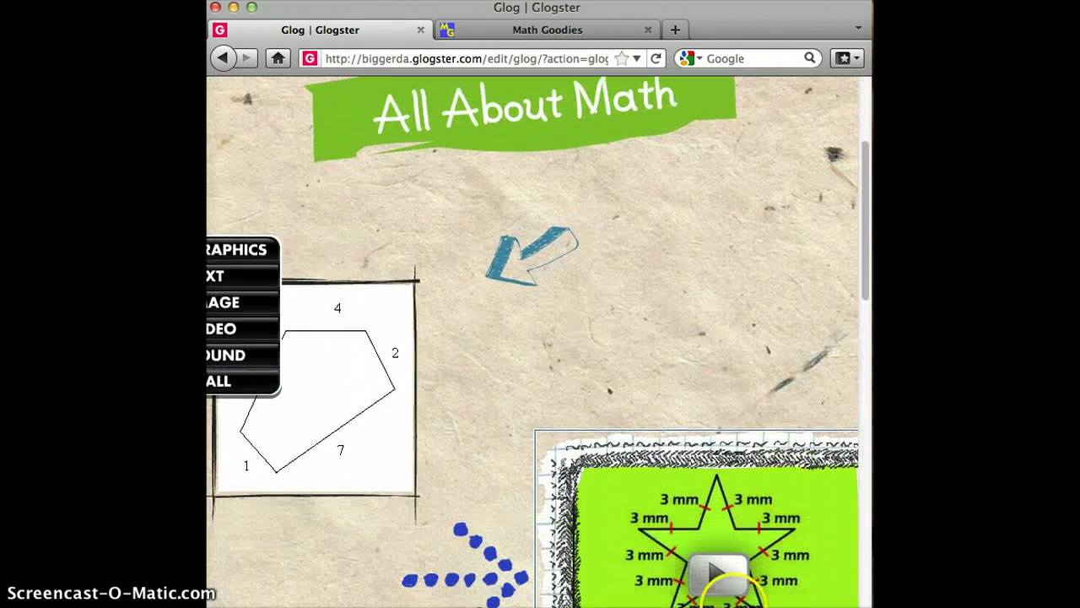
pyautogui.hscroll(-2, 533, 341)
pyautogui.hscroll(4, 779, 595)
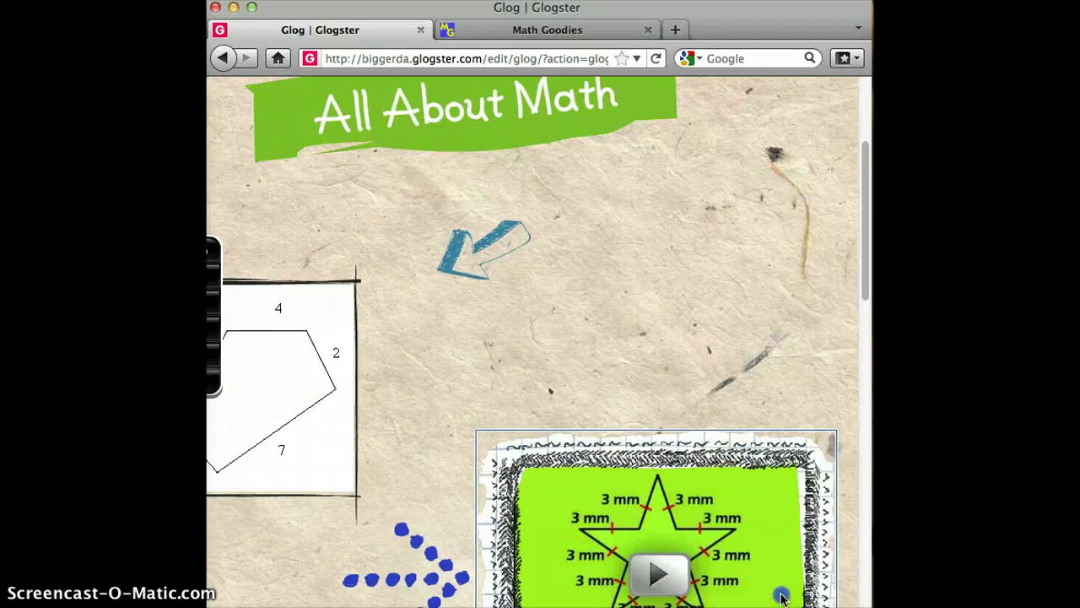
pyautogui.hscroll(-2, 699, 596)
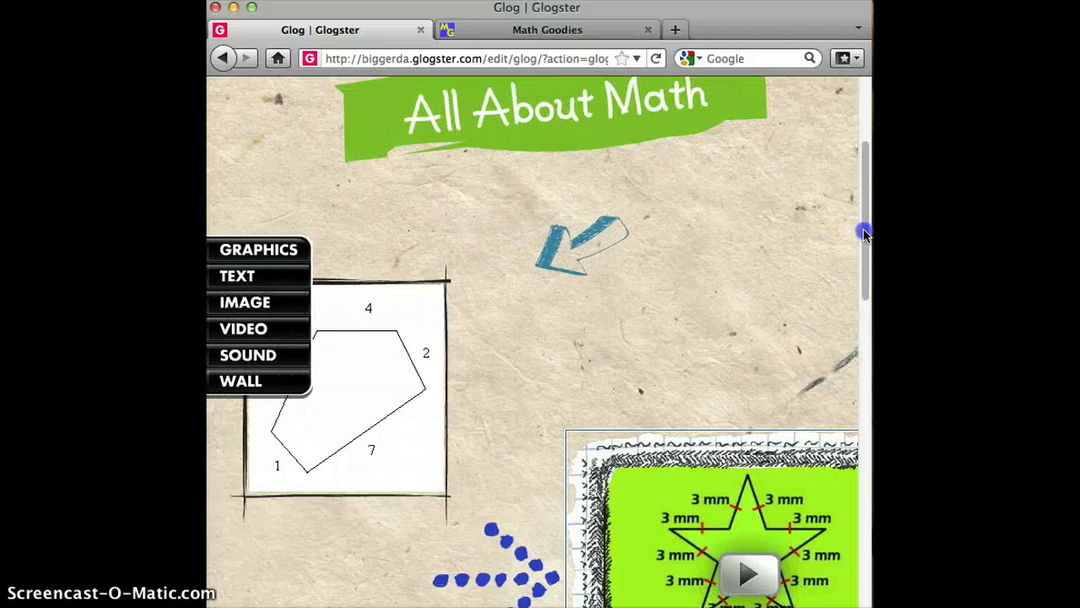
pyautogui.moveTo(864, 229); pyautogui.dragTo(873, 157)
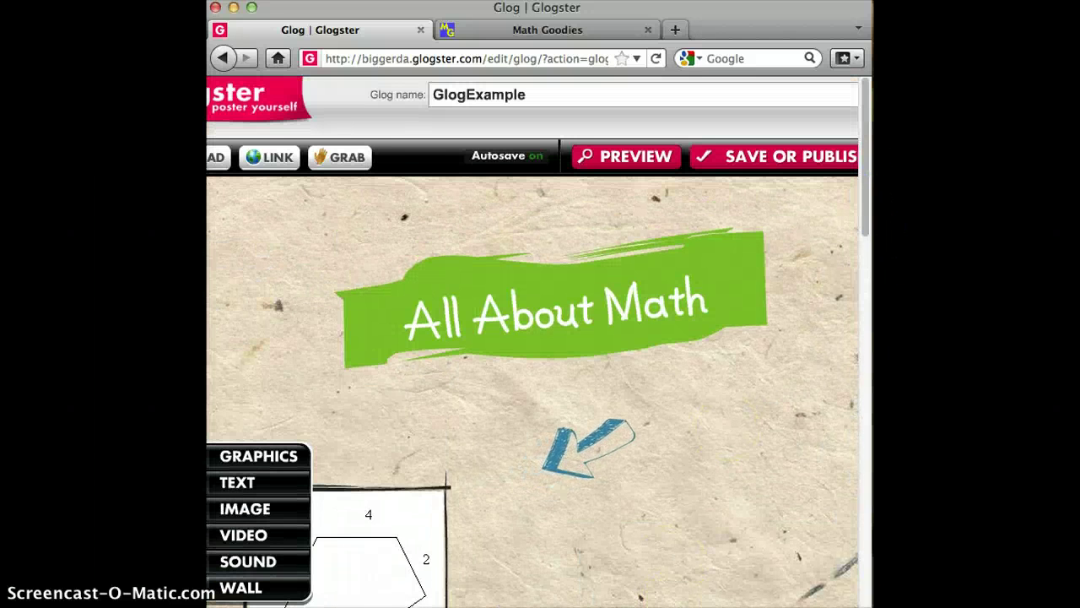
pyautogui.moveTo(693, 604); pyautogui.dragTo(746, 601)
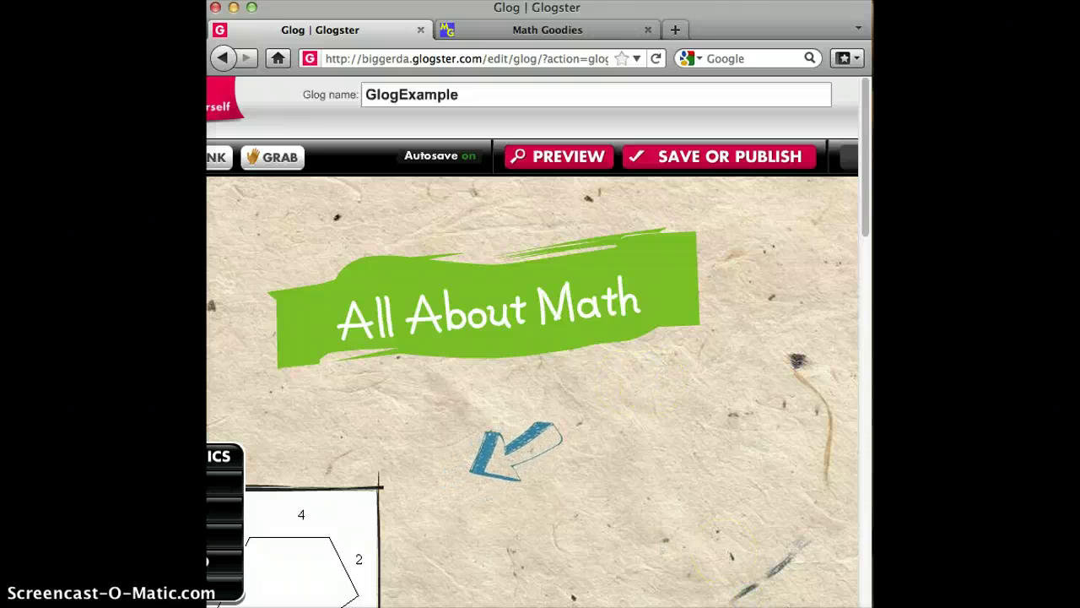
pyautogui.hscroll(1, 532, 380)
pyautogui.hscroll(2, 723, 374)
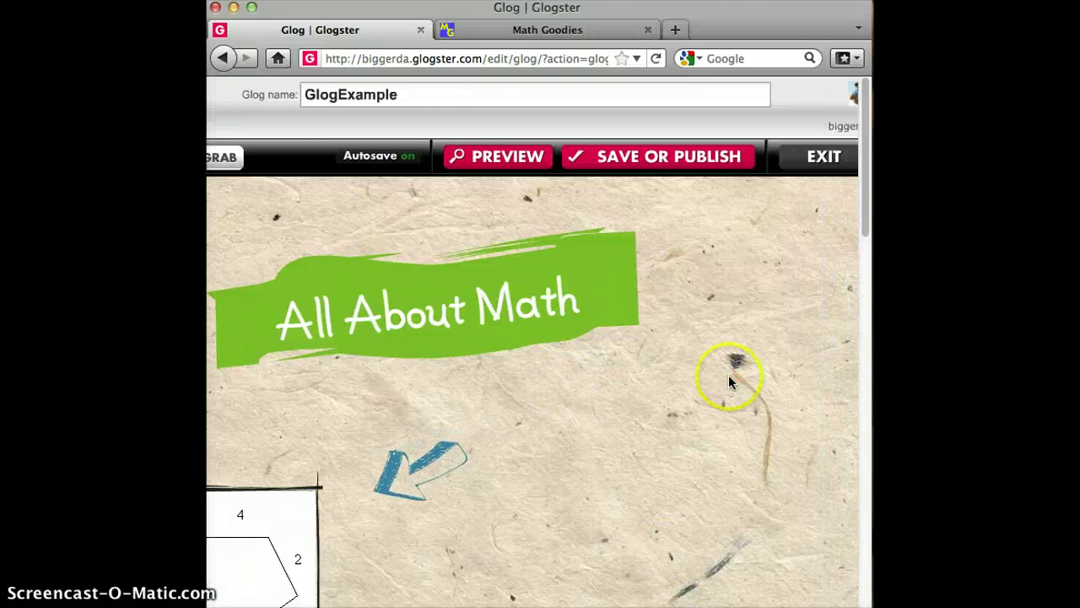
pyautogui.click(713, 160)
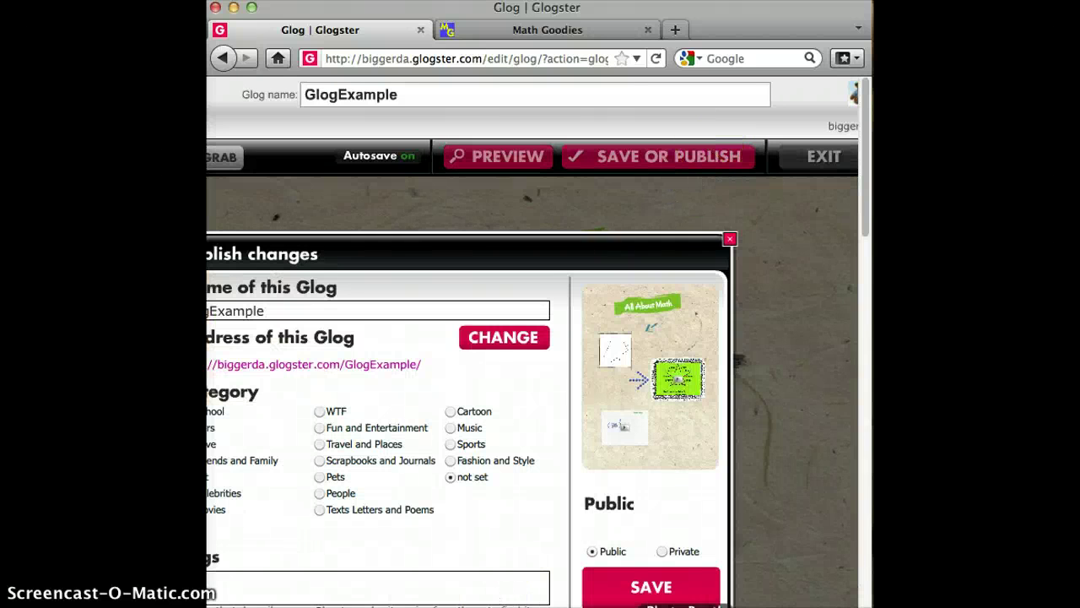
# Step: Publish GlogExample as a public glog, leaving the category as not set
pyautogui.hscroll(-5, 534, 380)
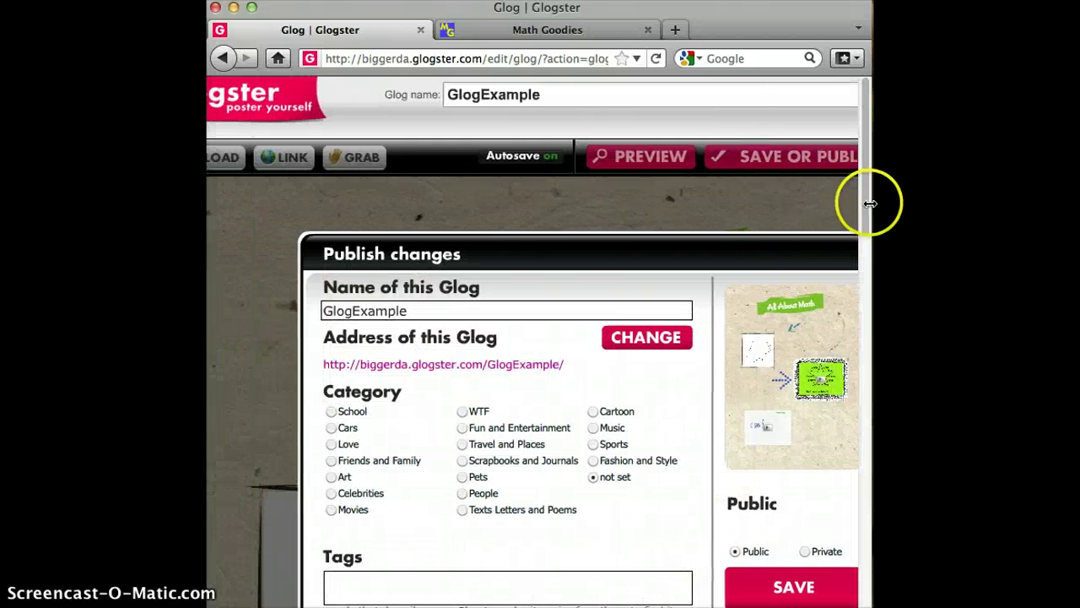
pyautogui.scroll(-3, 865, 228)
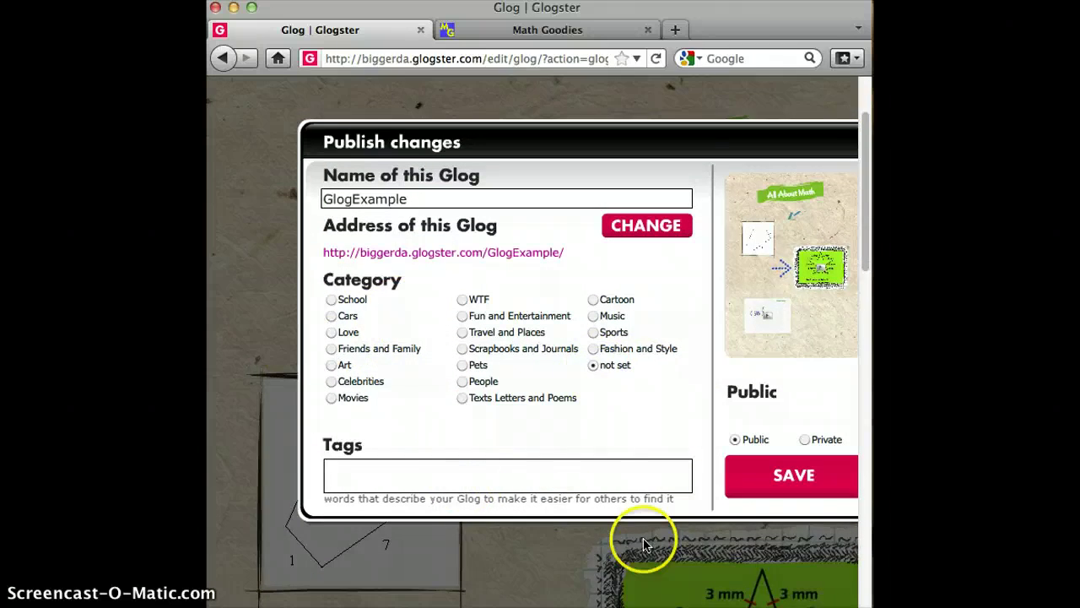
pyautogui.click(464, 349)
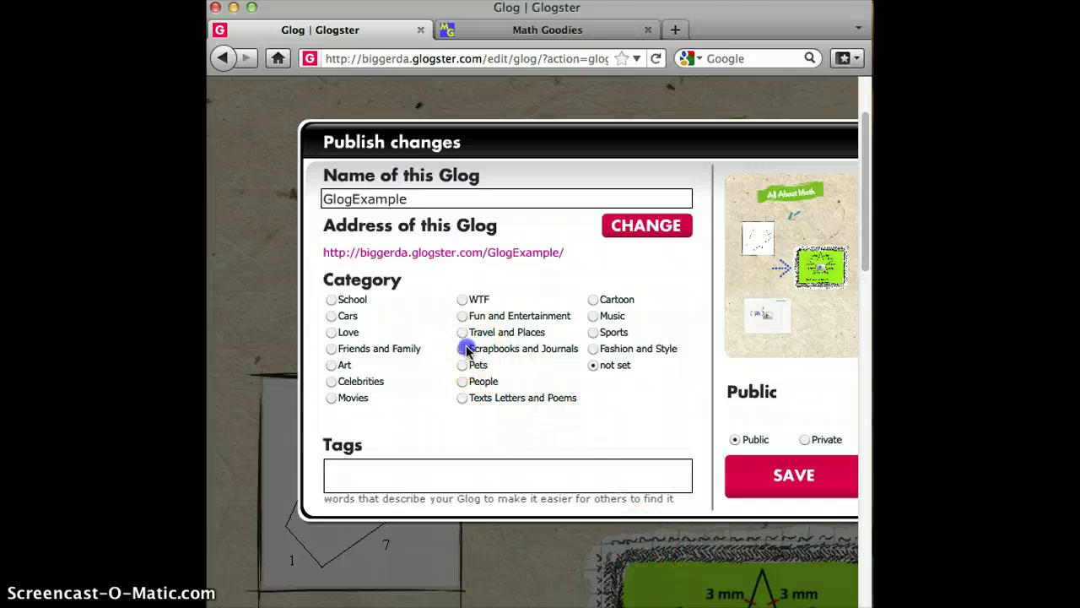
pyautogui.click(599, 364)
pyautogui.hscroll(2, 540, 337)
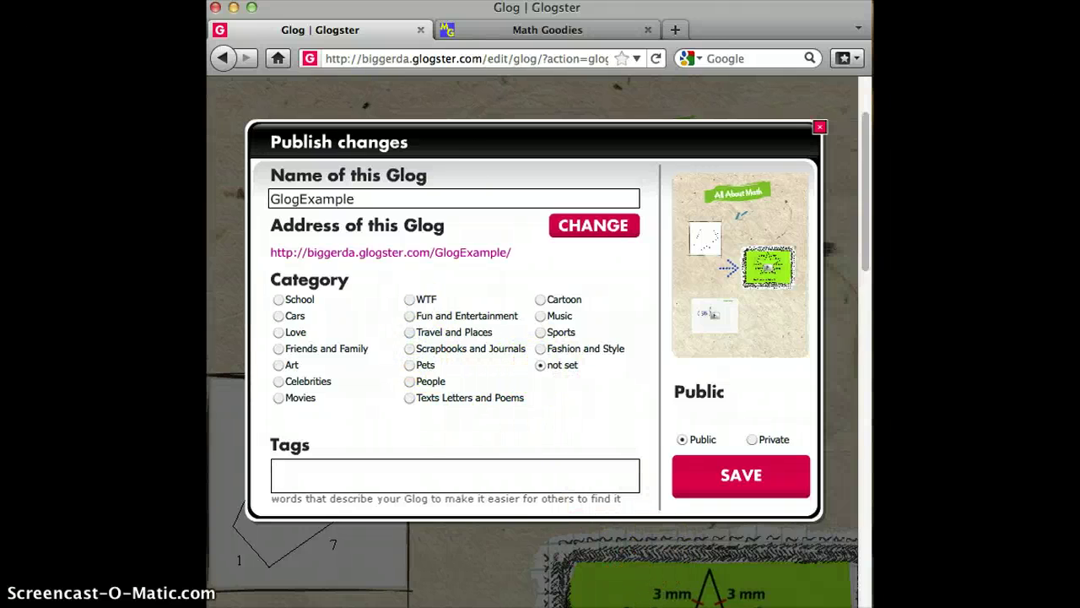
pyautogui.click(713, 484)
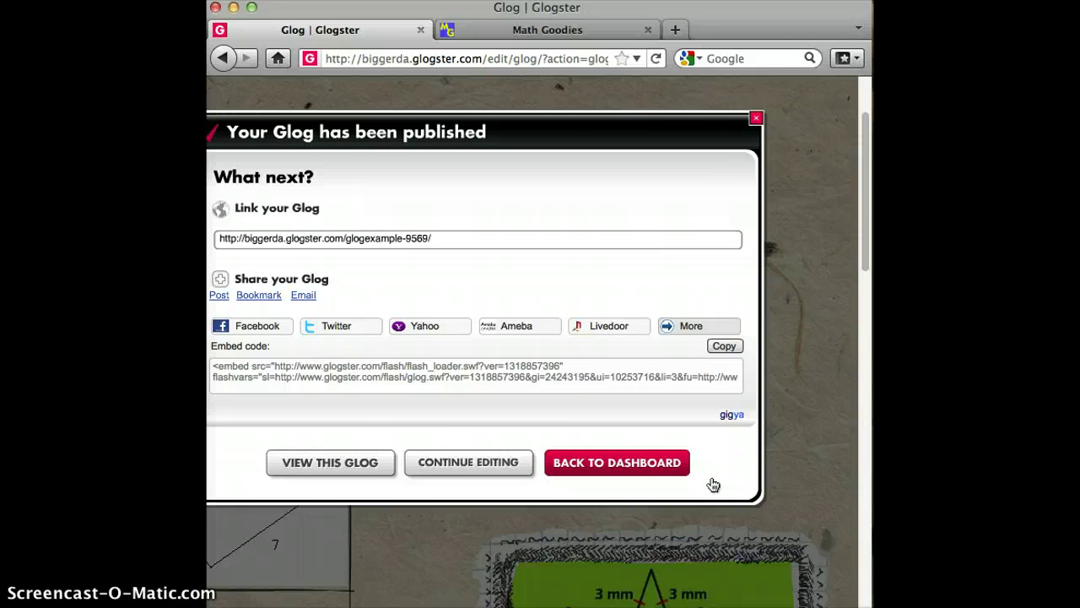
# Step: Copy the published glog's web link and its embed code
pyautogui.click(451, 371)
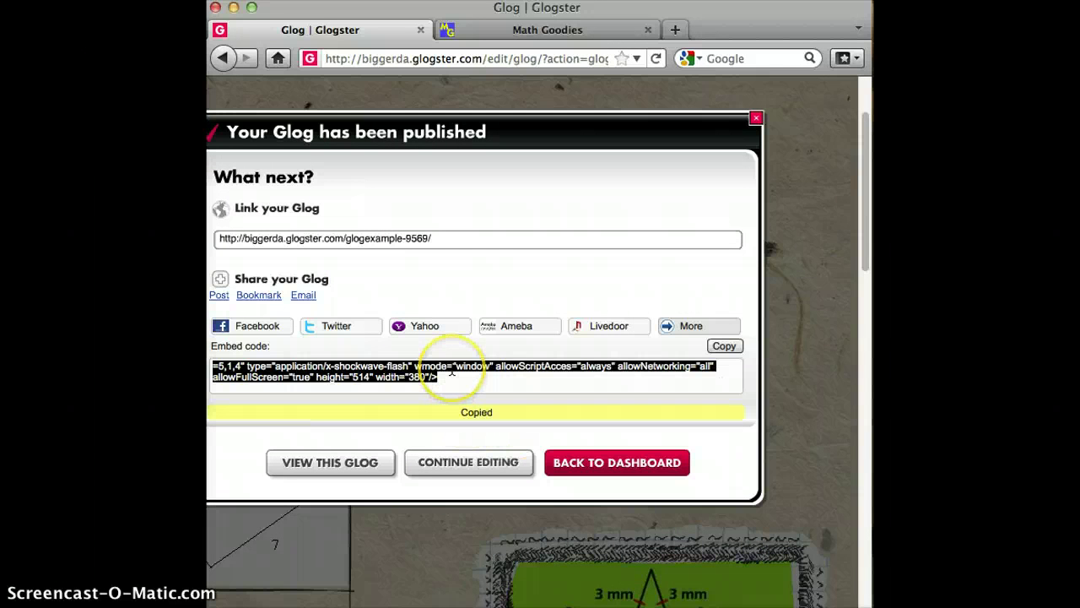
pyautogui.click(468, 241)
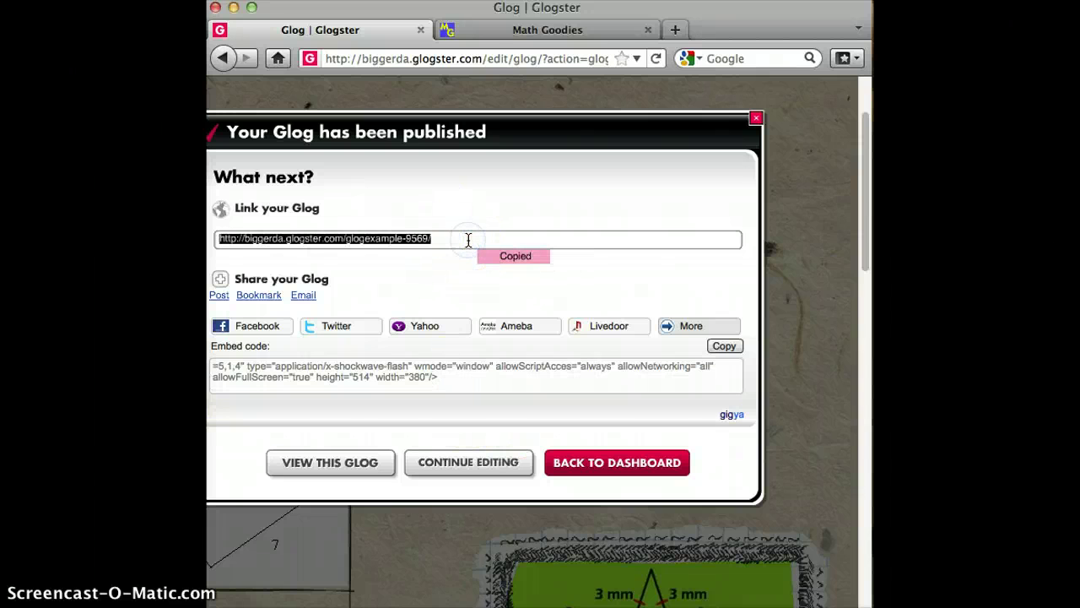
pyautogui.click(435, 398)
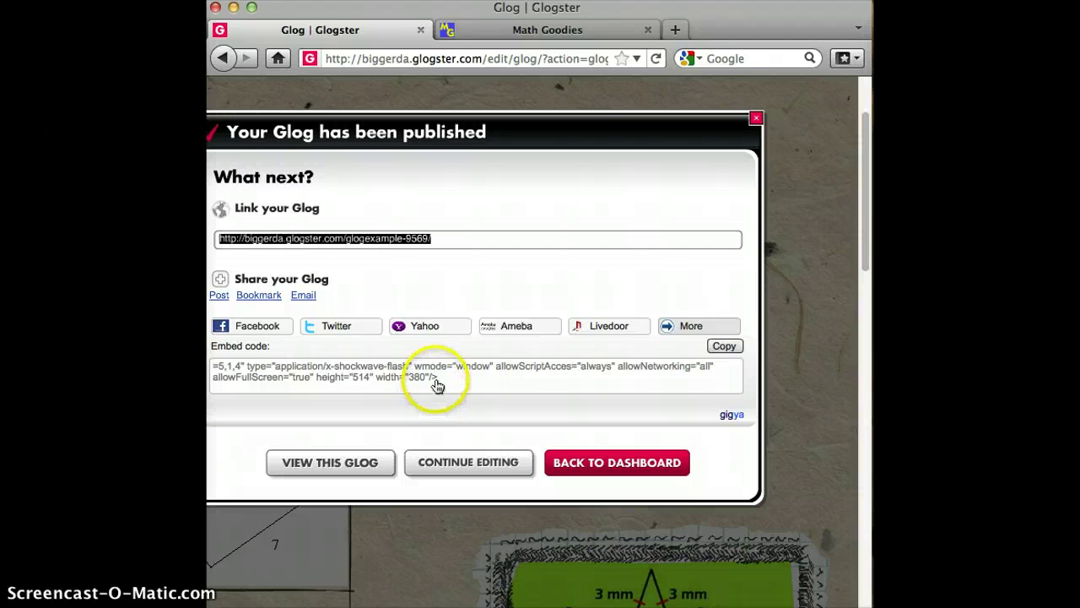
pyautogui.click(429, 375)
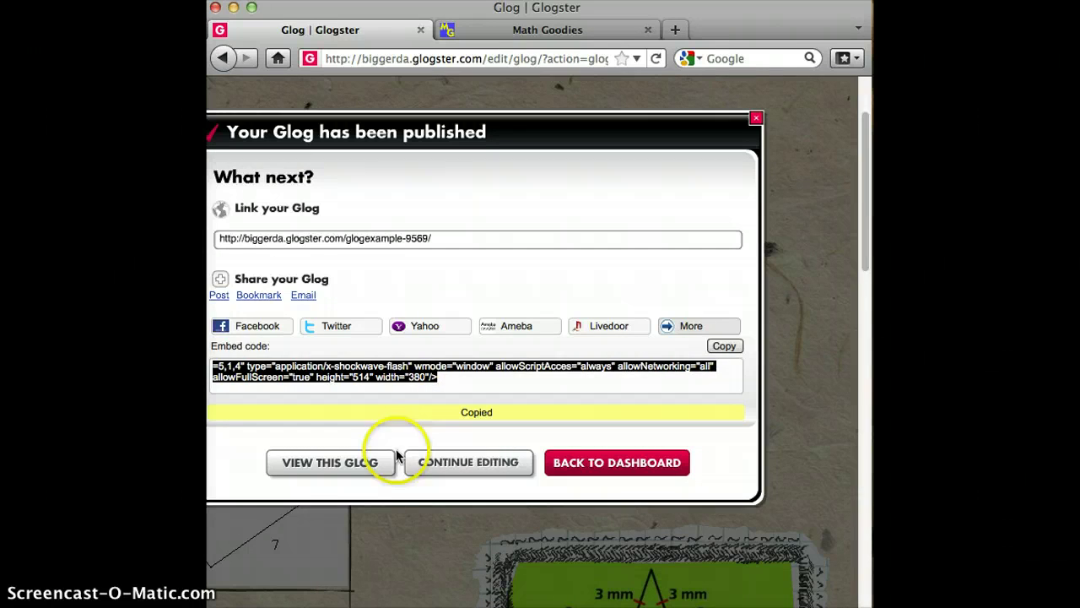
# Step: Open the published glog's page to view the poster
pyautogui.click(365, 464)
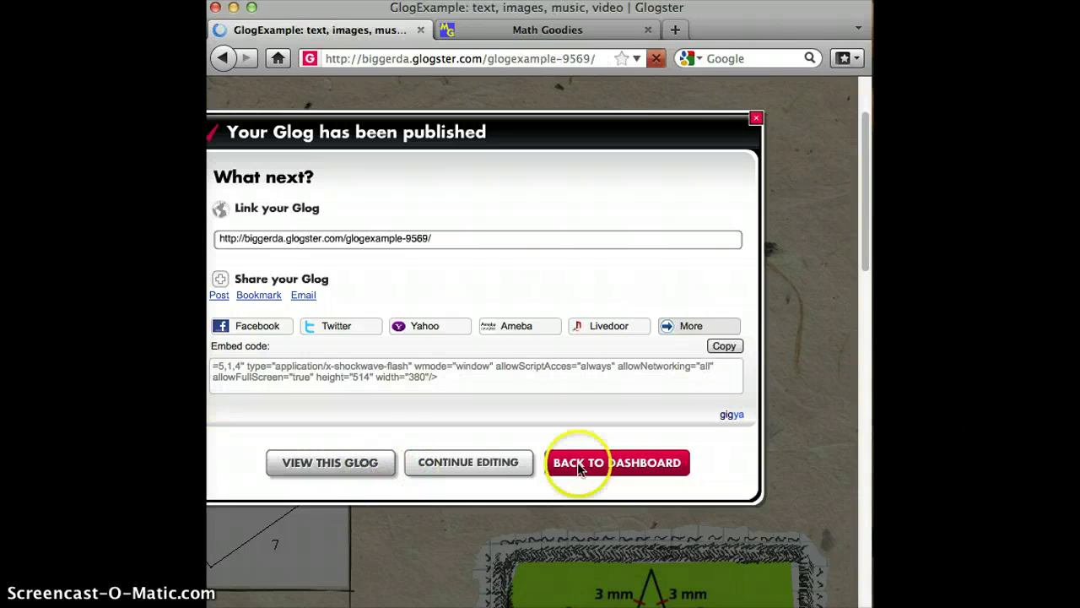
pyautogui.click(832, 432)
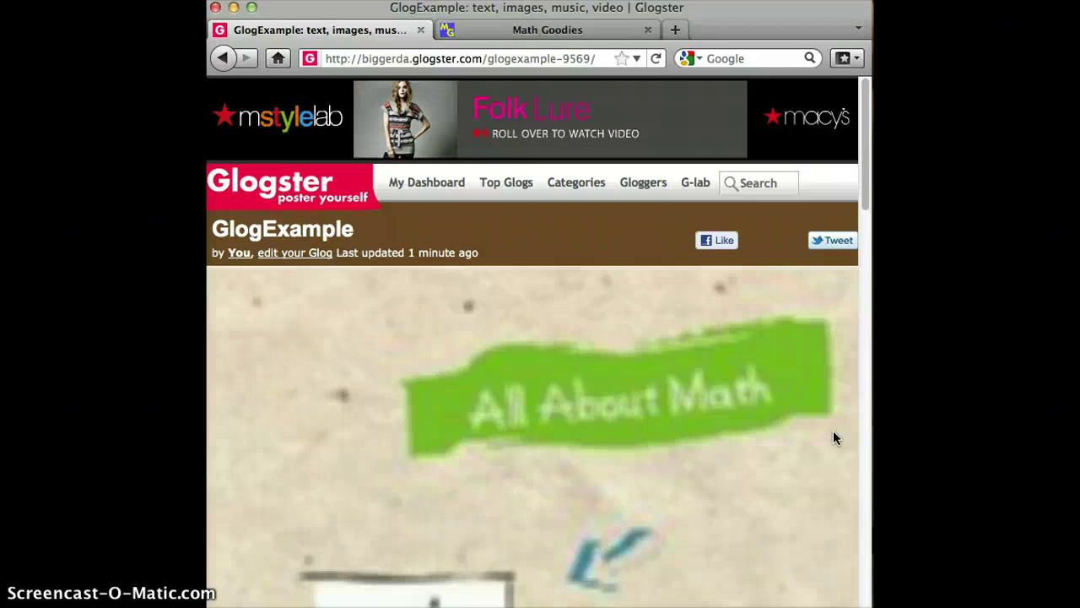
pyautogui.click(790, 440)
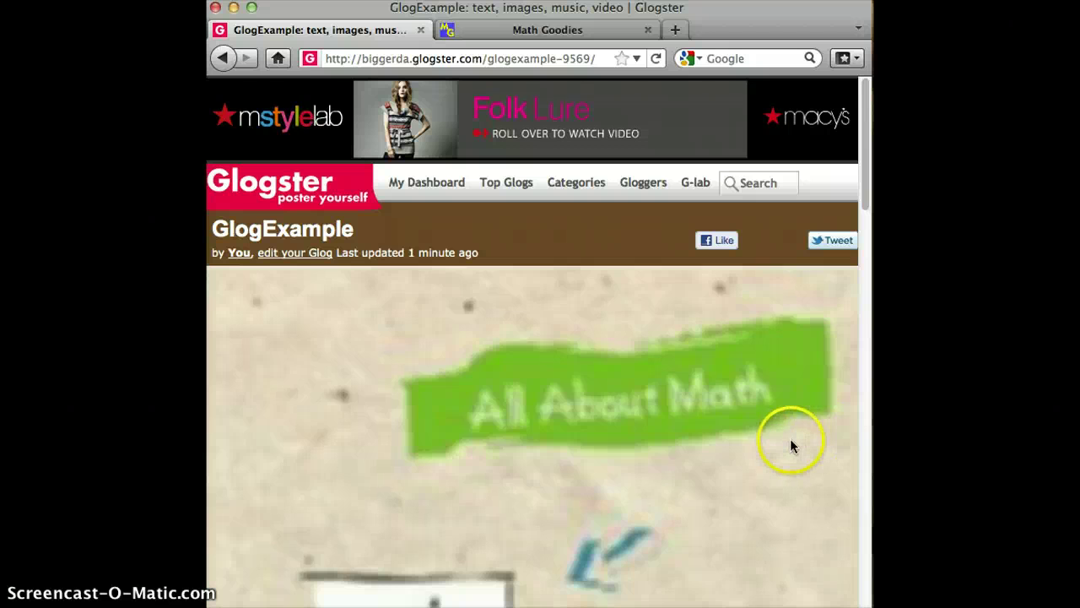
# Step: Play the framed star video on the published poster and pause it
pyautogui.click(866, 148)
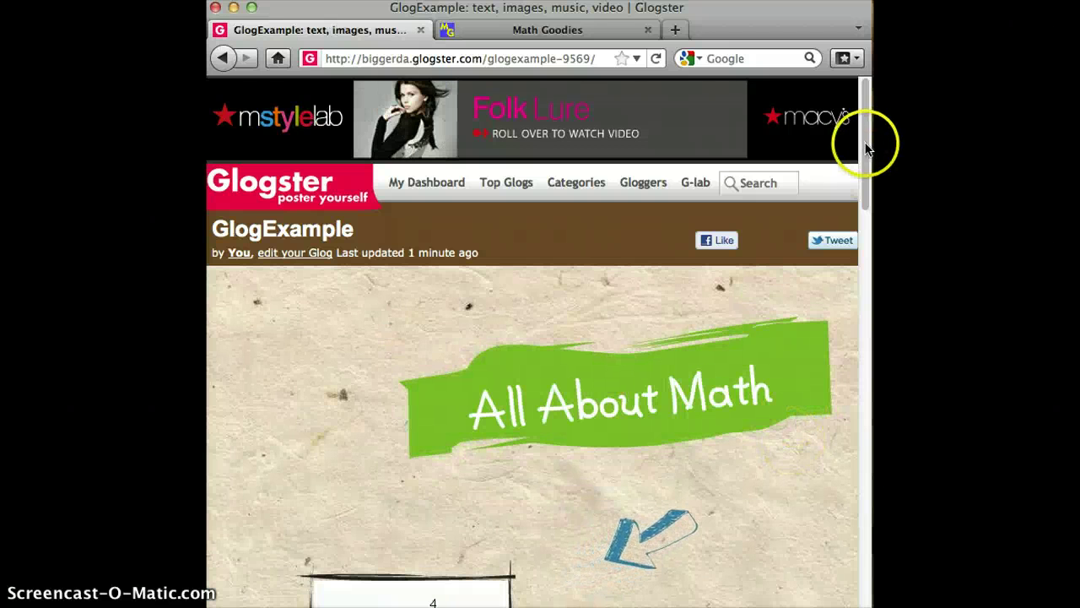
pyautogui.moveTo(867, 147); pyautogui.dragTo(866, 260)
pyautogui.click(820, 409)
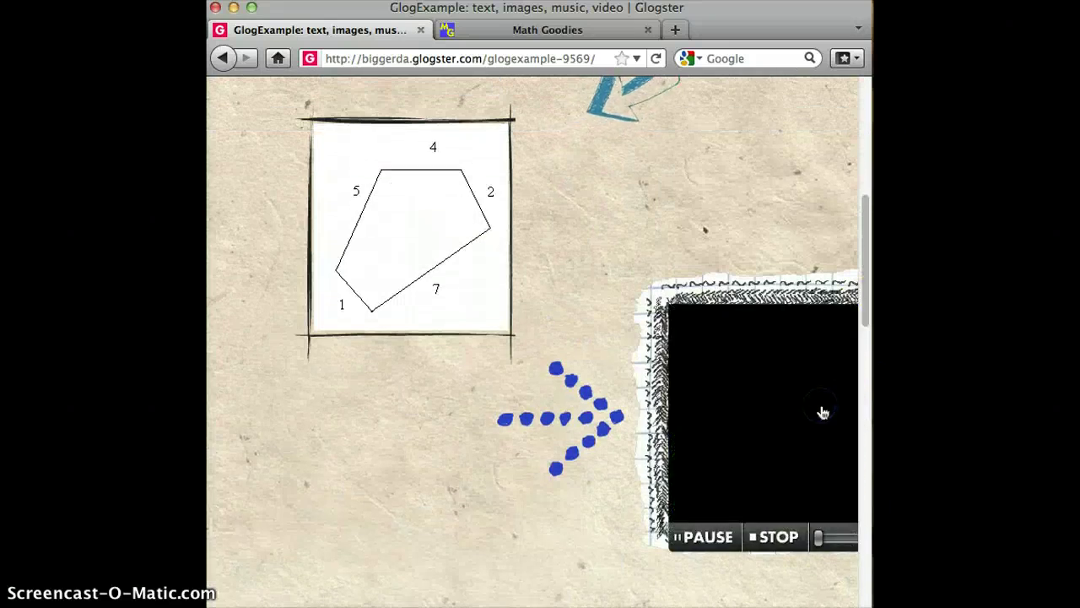
pyautogui.click(708, 537)
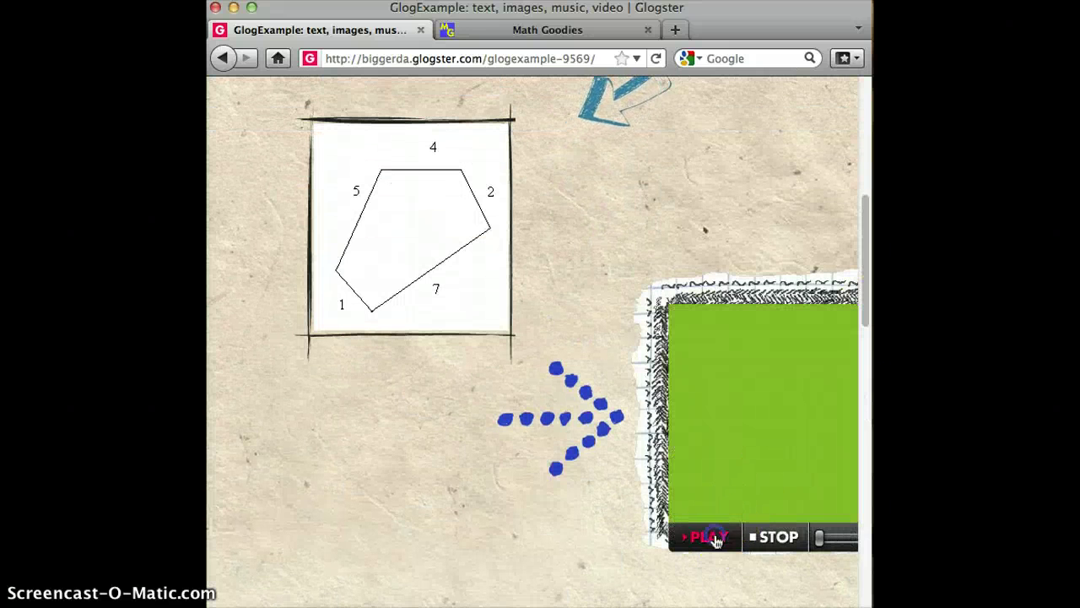
# Step: Test the All About Math title's link to the Math Goodies site and return to the top of the published glog
pyautogui.moveTo(869, 261); pyautogui.dragTo(868, 186)
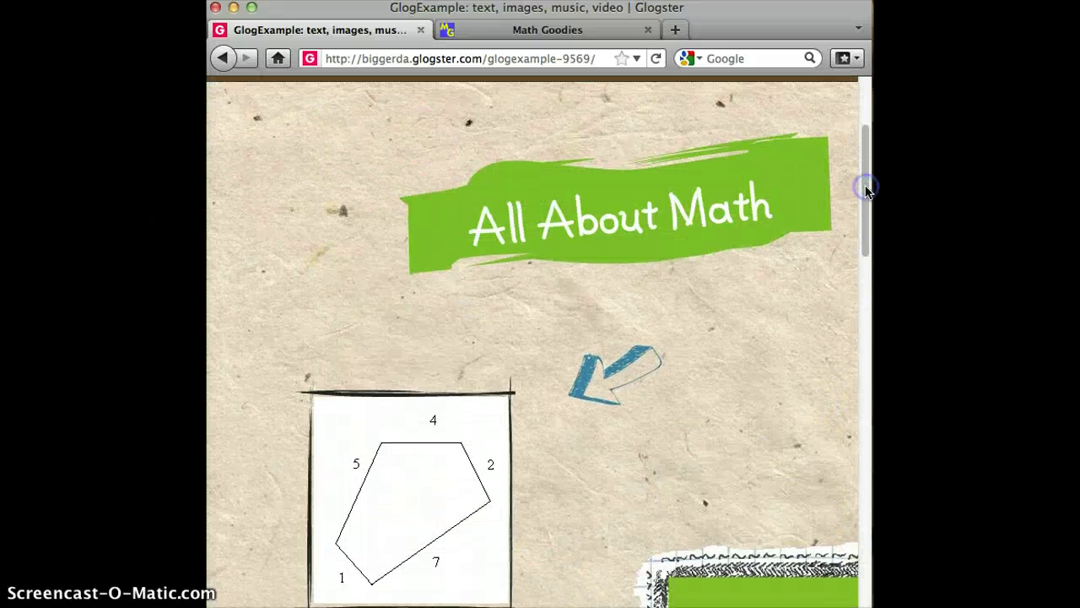
pyautogui.click(672, 218)
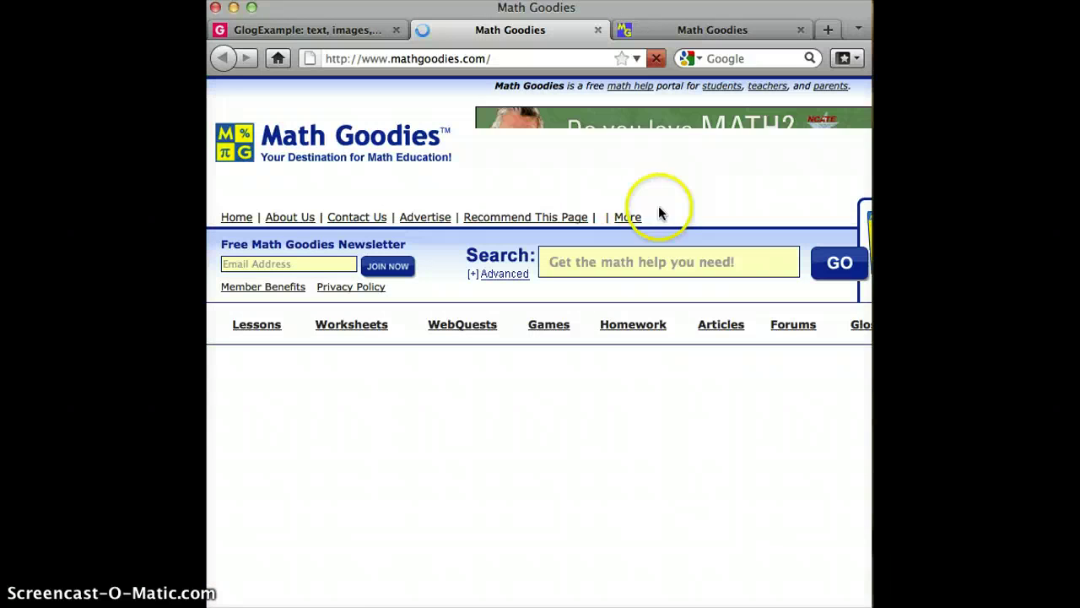
pyautogui.click(364, 30)
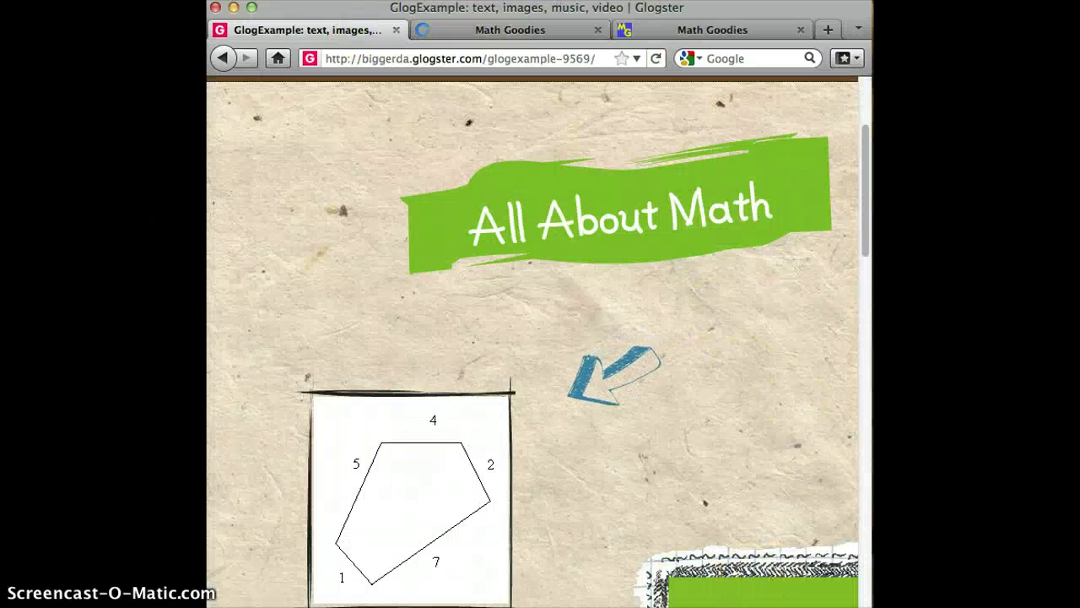
pyautogui.moveTo(863, 244); pyautogui.dragTo(867, 211)
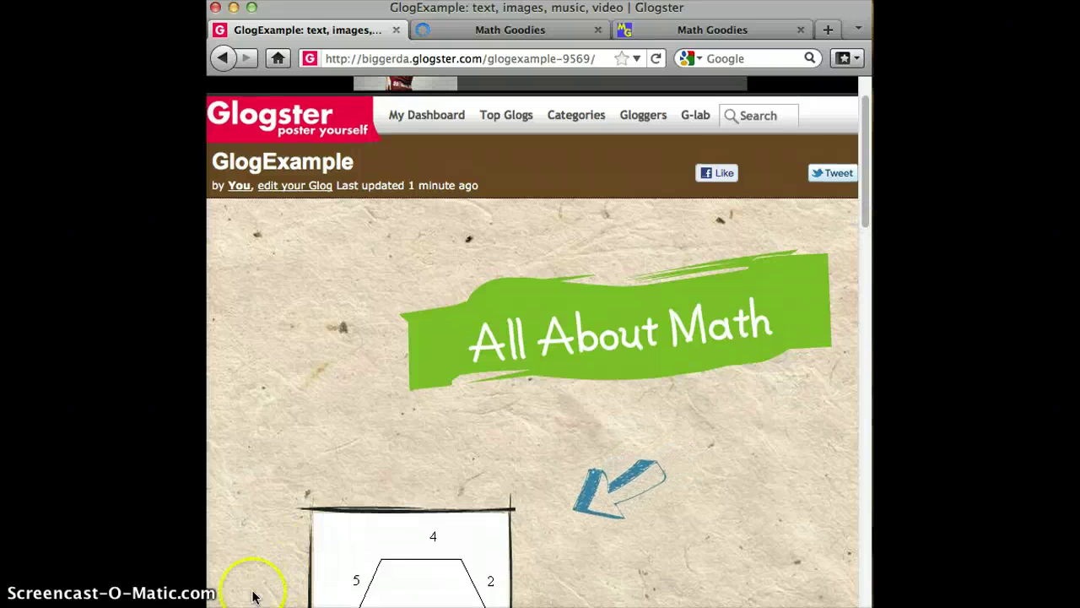